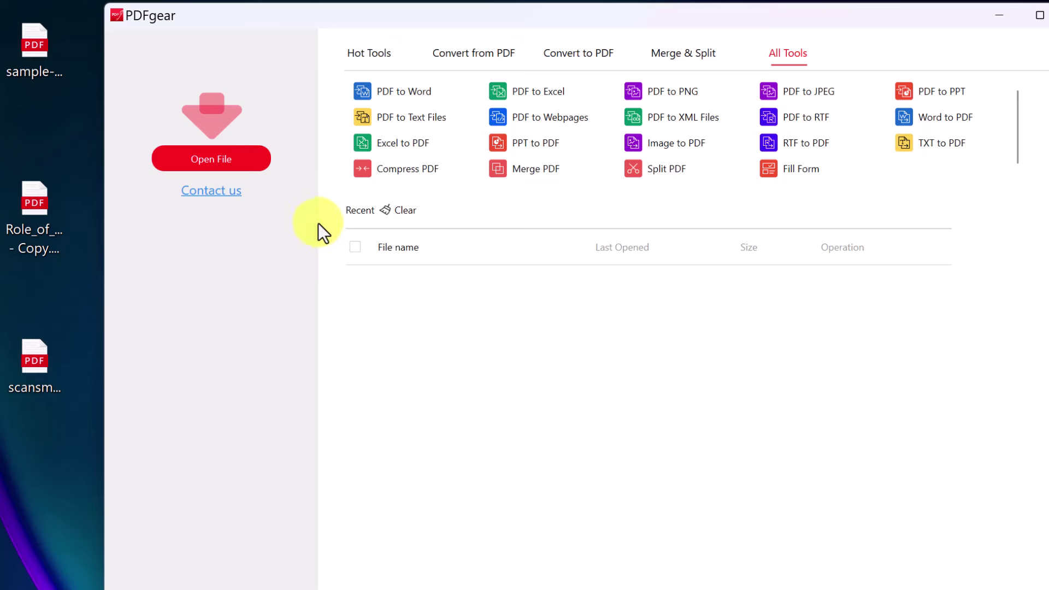
# Step: Open sample-pdf-download-10-mb.pdf by dragging it from the desktop into PDFgear
pyautogui.click(216, 166)
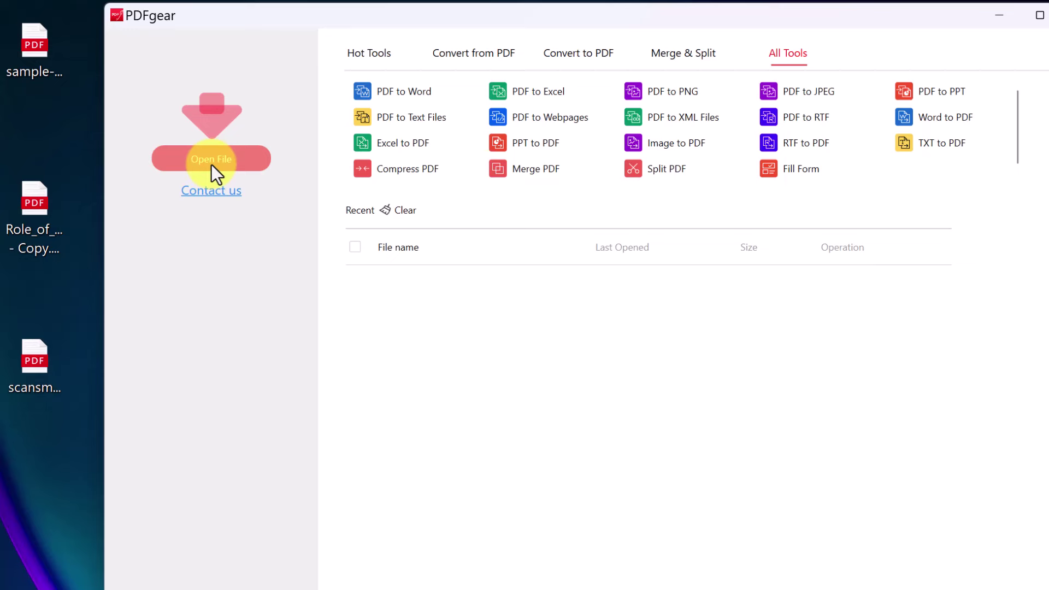
pyautogui.click(34, 44)
pyautogui.moveTo(32, 44); pyautogui.dragTo(549, 283)
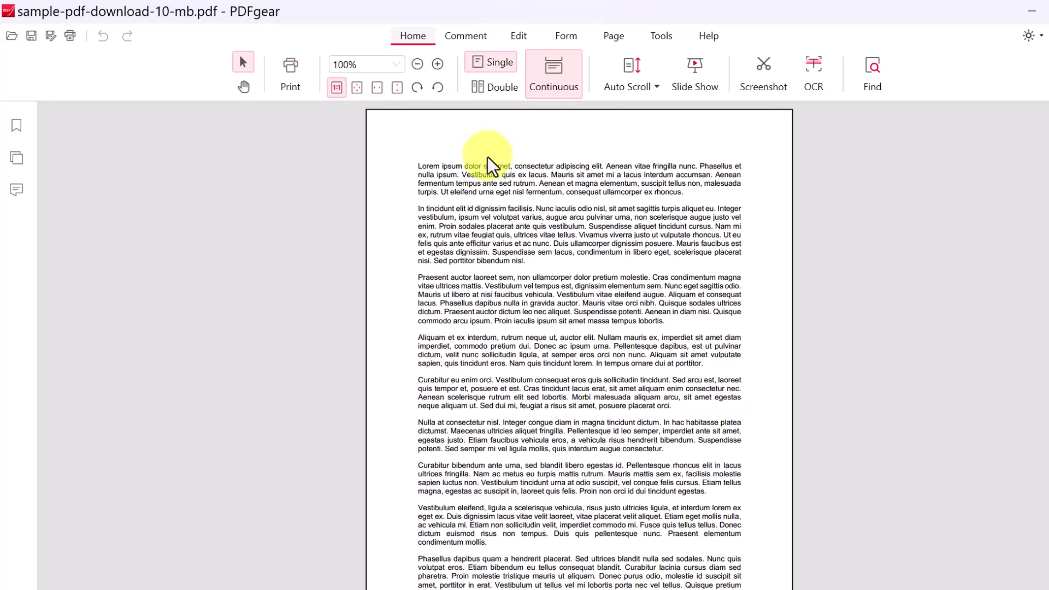
pyautogui.click(495, 88)
pyautogui.scroll(-3, 523, 300)
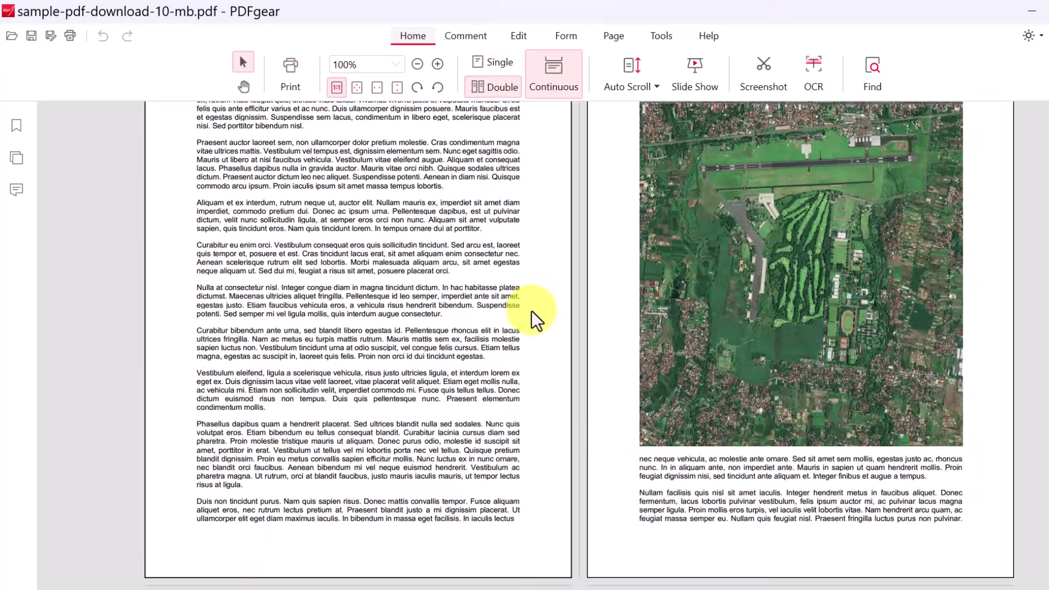
pyautogui.scroll(-9, 538, 317)
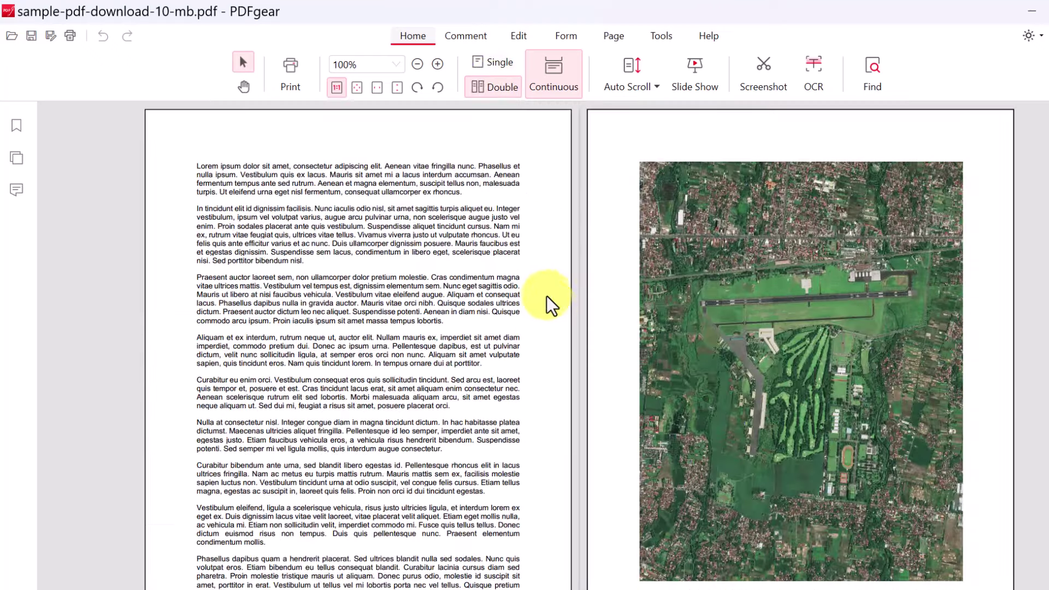
pyautogui.click(499, 64)
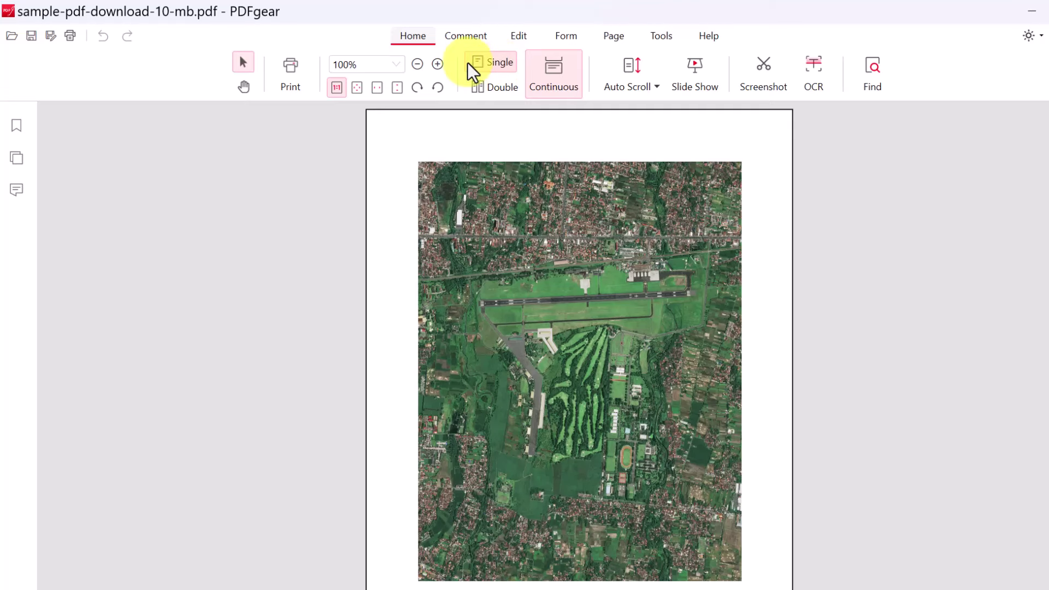
pyautogui.click(378, 92)
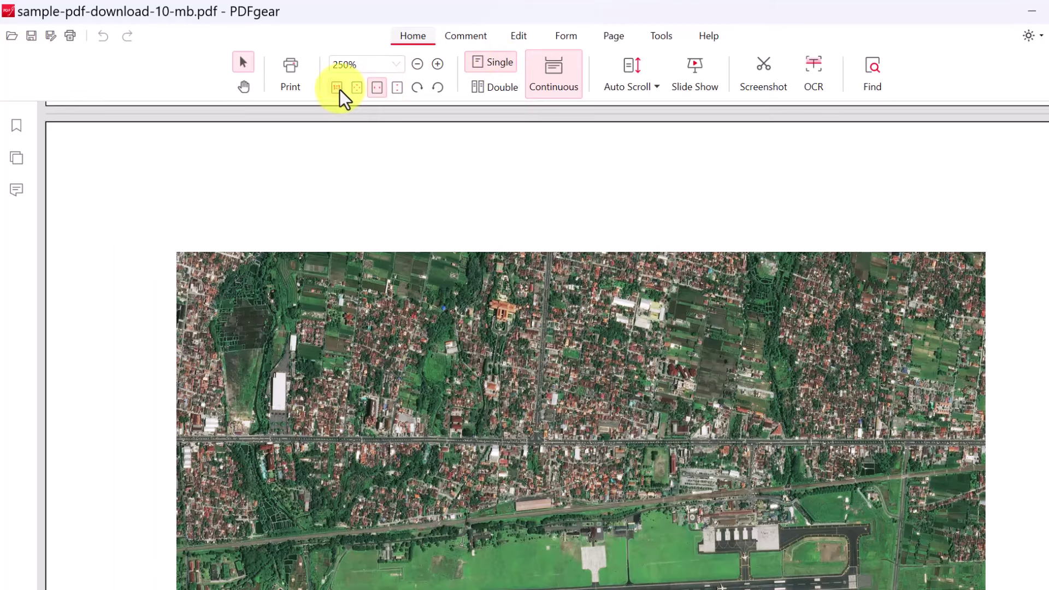
pyautogui.click(337, 89)
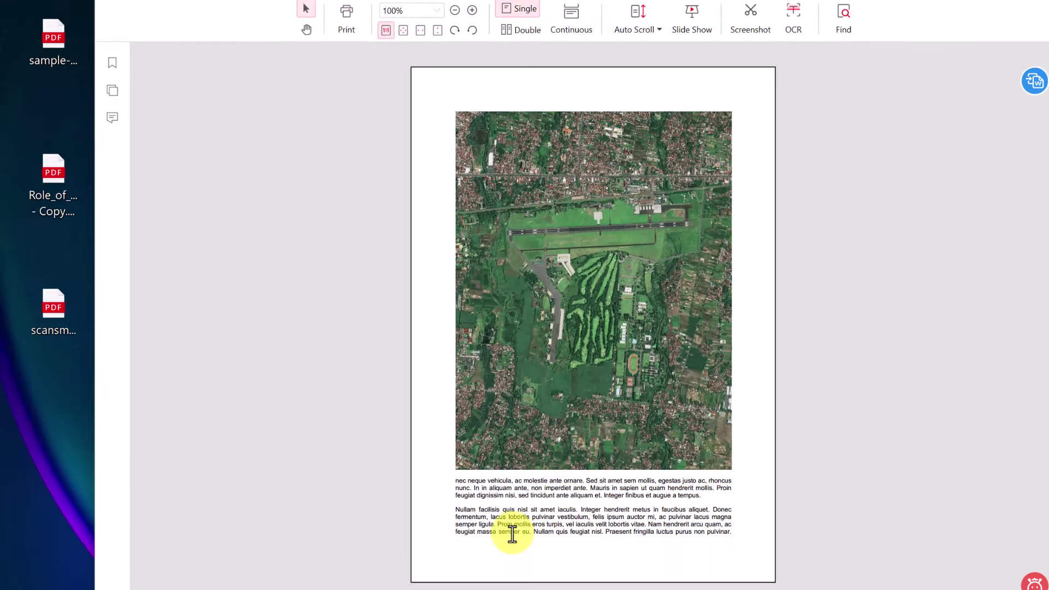
pyautogui.click(571, 17)
pyautogui.scroll(-8, 571, 195)
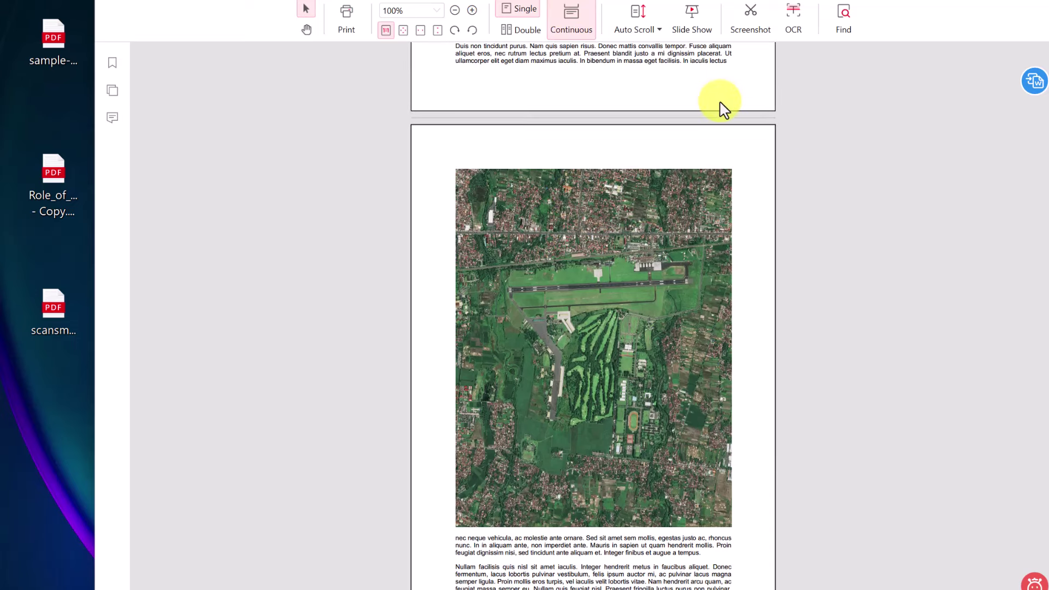
pyautogui.click(638, 22)
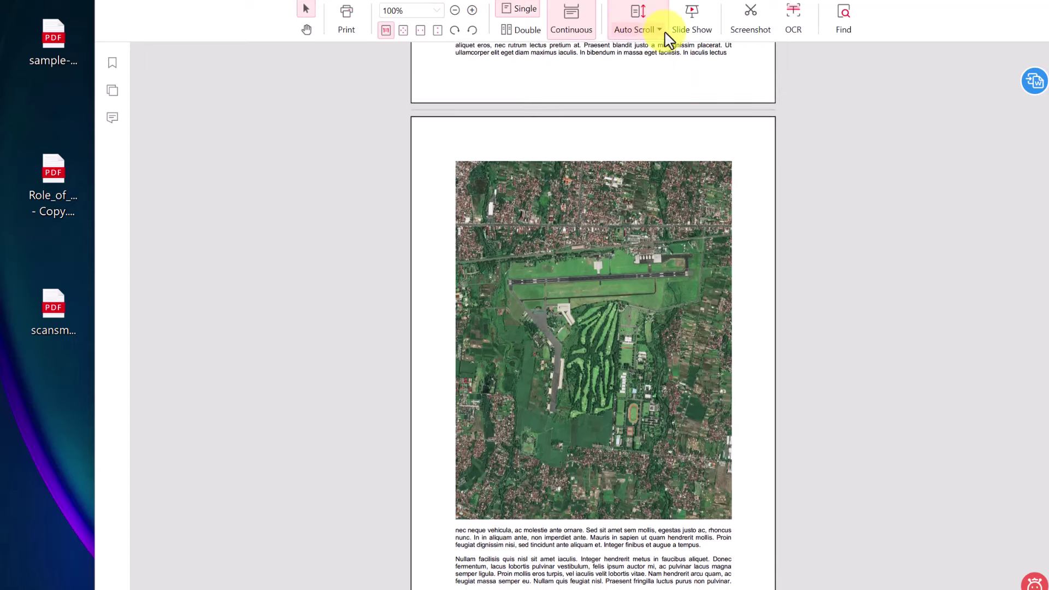
pyautogui.click(659, 30)
pyautogui.click(644, 161)
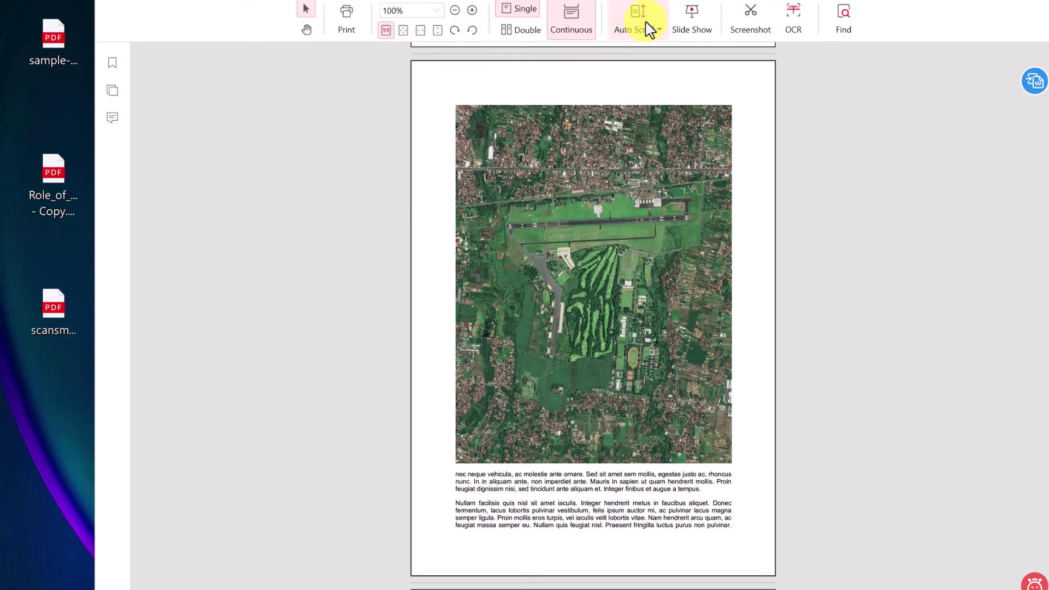
pyautogui.click(642, 21)
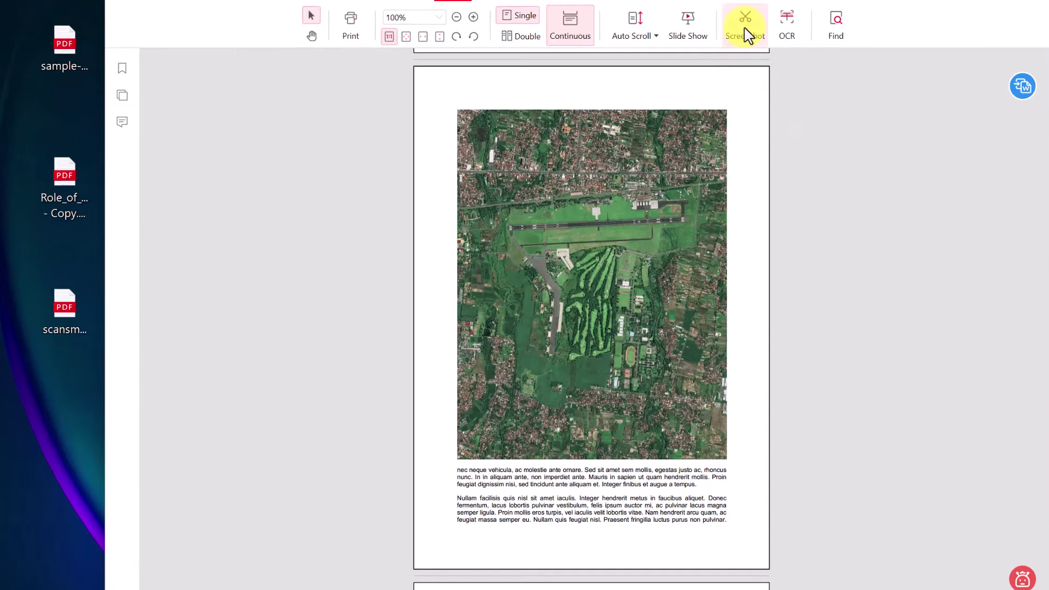
pyautogui.click(747, 32)
pyautogui.moveTo(442, 97); pyautogui.dragTo(740, 466)
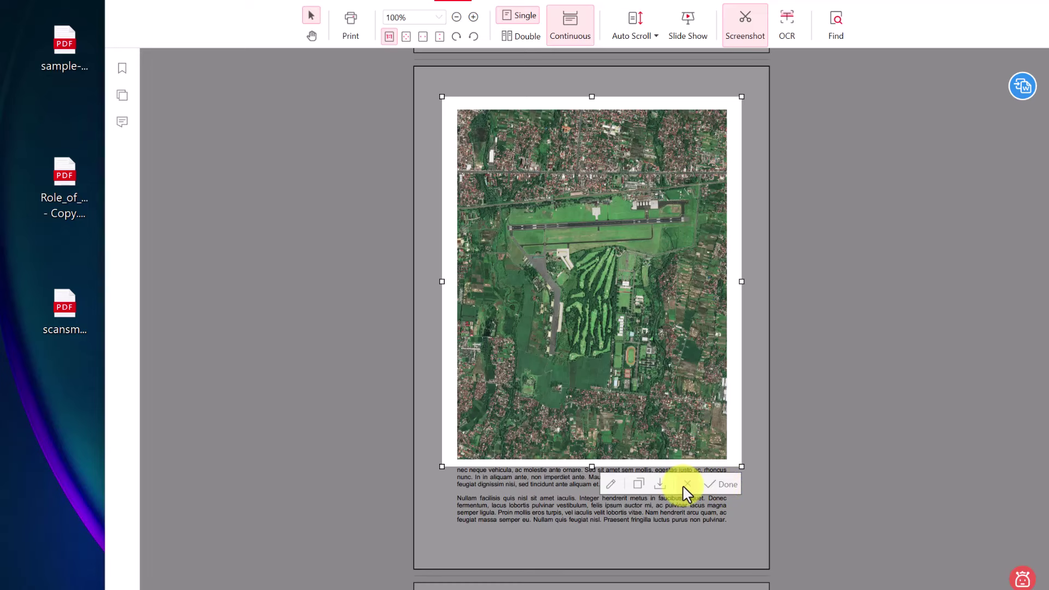
pyautogui.click(687, 486)
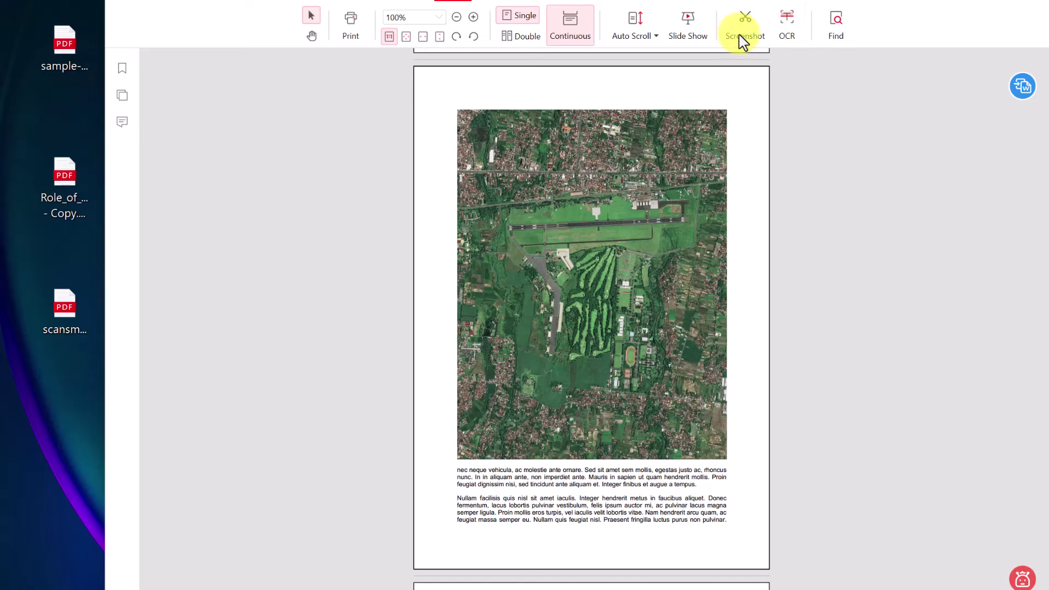
# Step: Close the sample PDF and open scansmpl.pdf from the desktop
pyautogui.click(1023, 15)
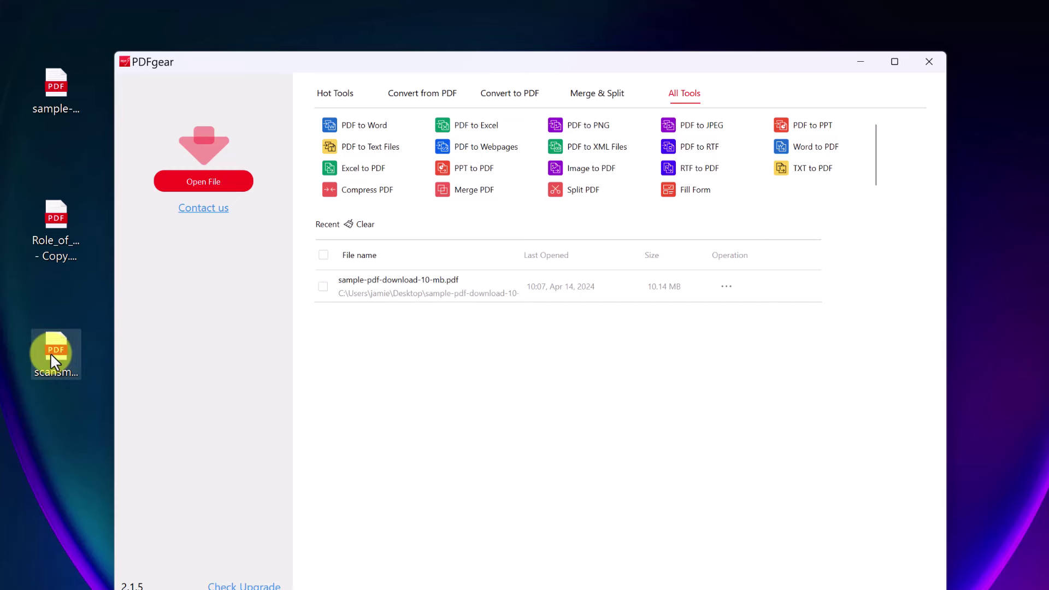
pyautogui.moveTo(50, 353); pyautogui.dragTo(422, 358)
pyautogui.click(428, 351)
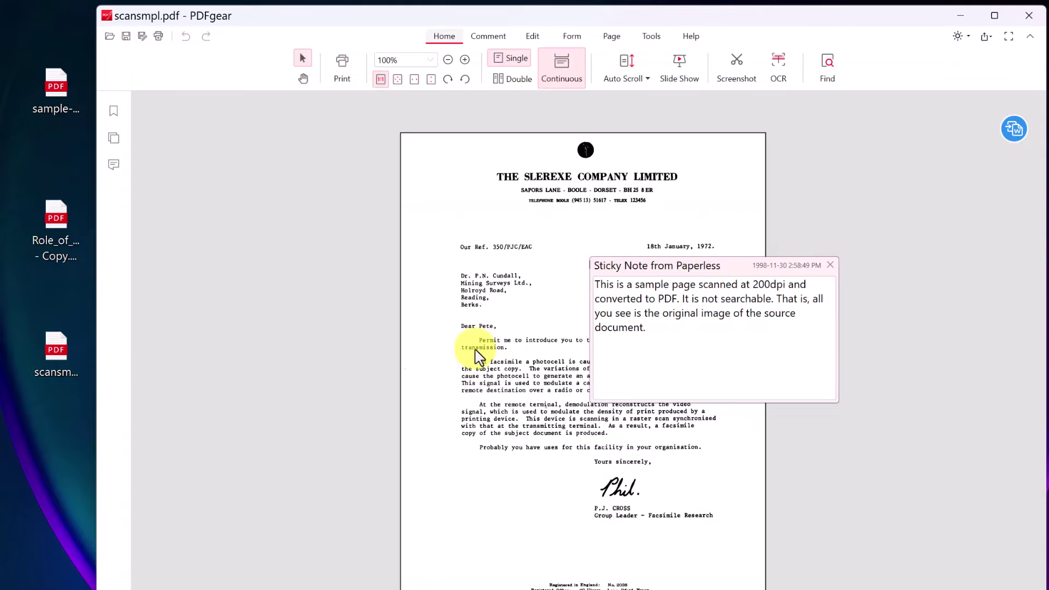
# Step: Dismiss the Sticky Note popup and zoom in twice on the scanned letter
pyautogui.click(830, 266)
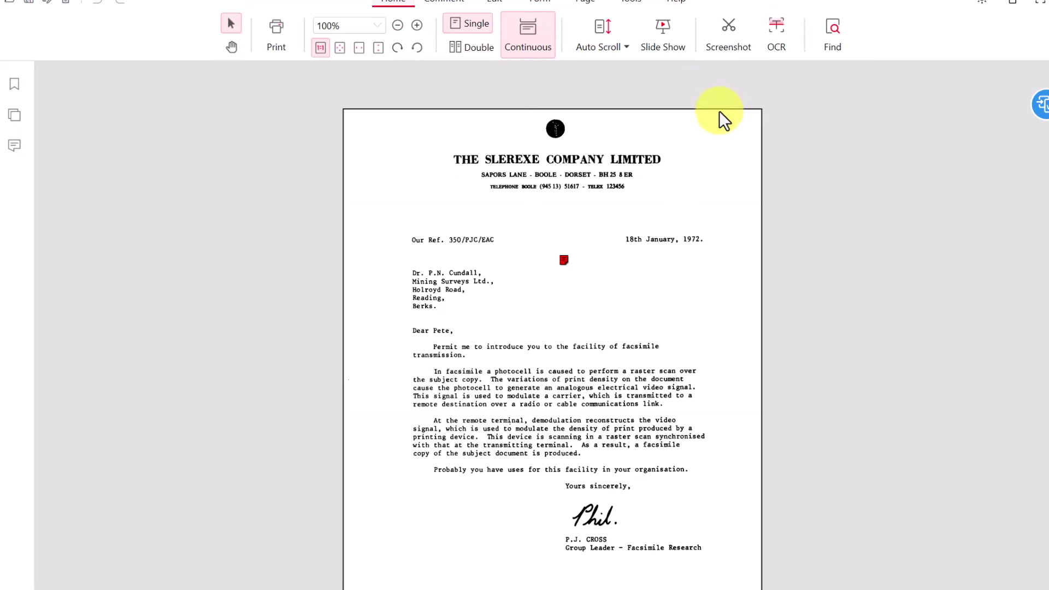
pyautogui.click(418, 27)
pyautogui.click(418, 28)
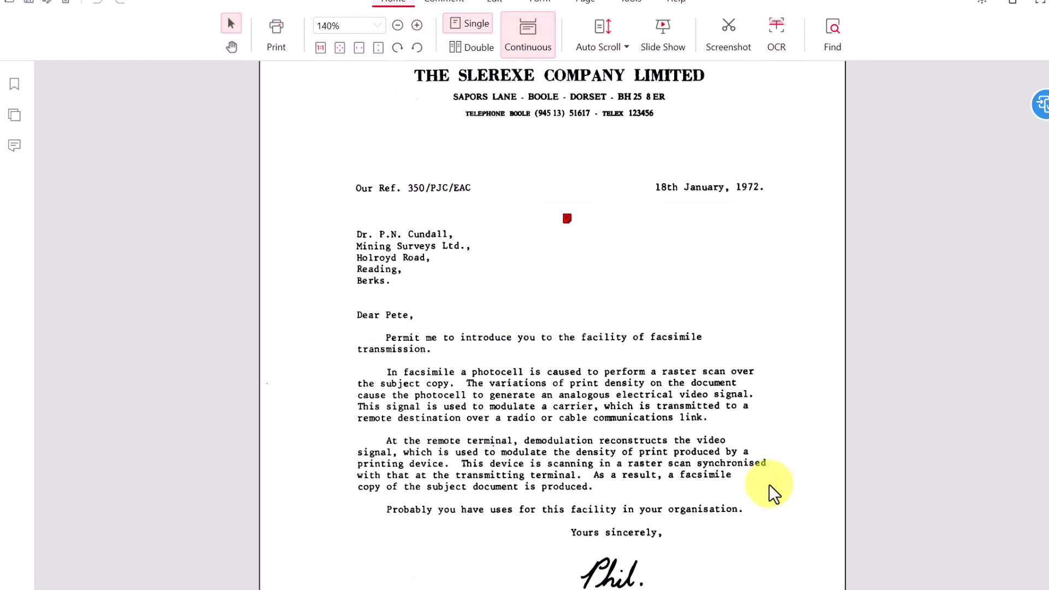
# Step: OCR the scanned letter's body region, review the extracted text, then close the dialog
pyautogui.click(776, 44)
pyautogui.moveTo(337, 298); pyautogui.dragTo(817, 545)
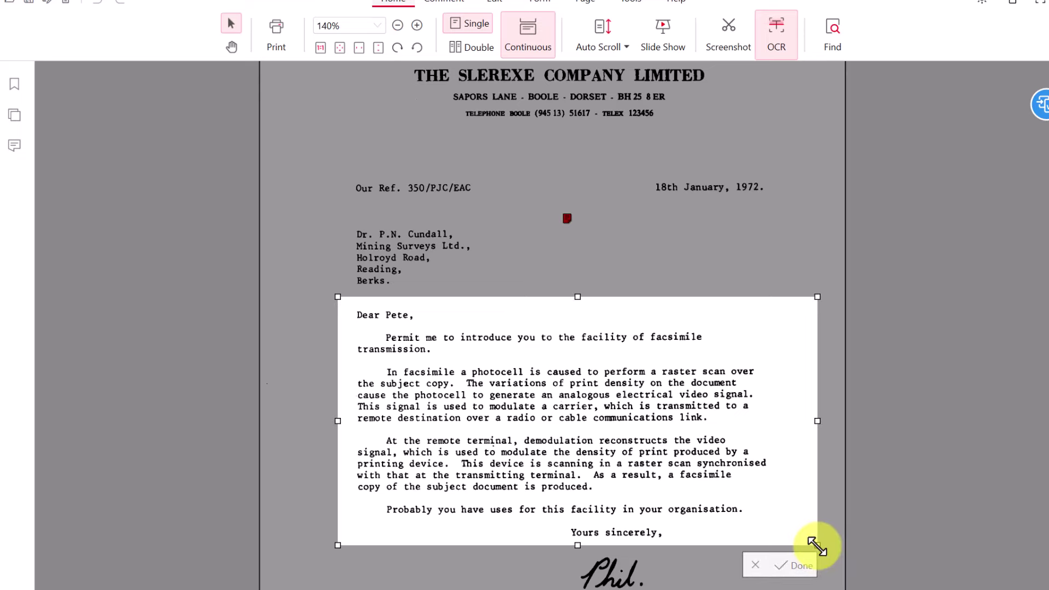
pyautogui.click(800, 566)
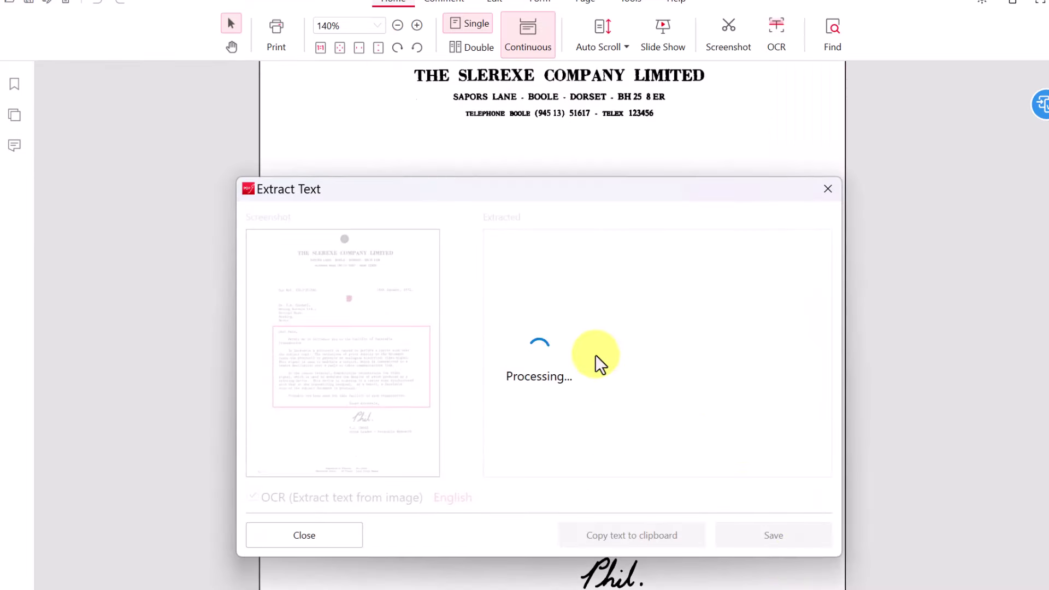
pyautogui.scroll(-3, 644, 328)
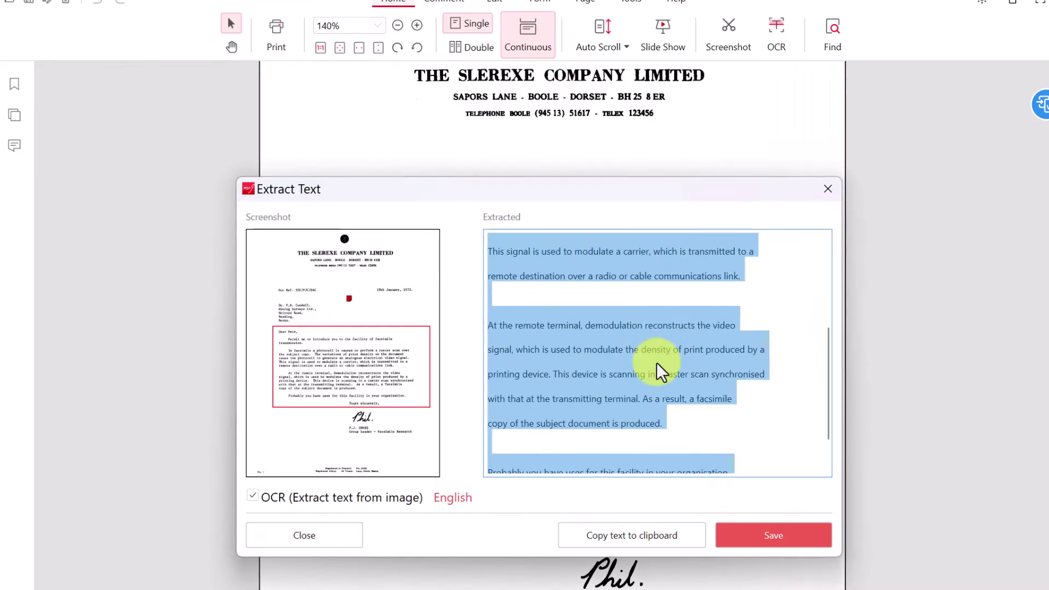
pyautogui.scroll(-2, 661, 377)
pyautogui.scroll(5, 666, 388)
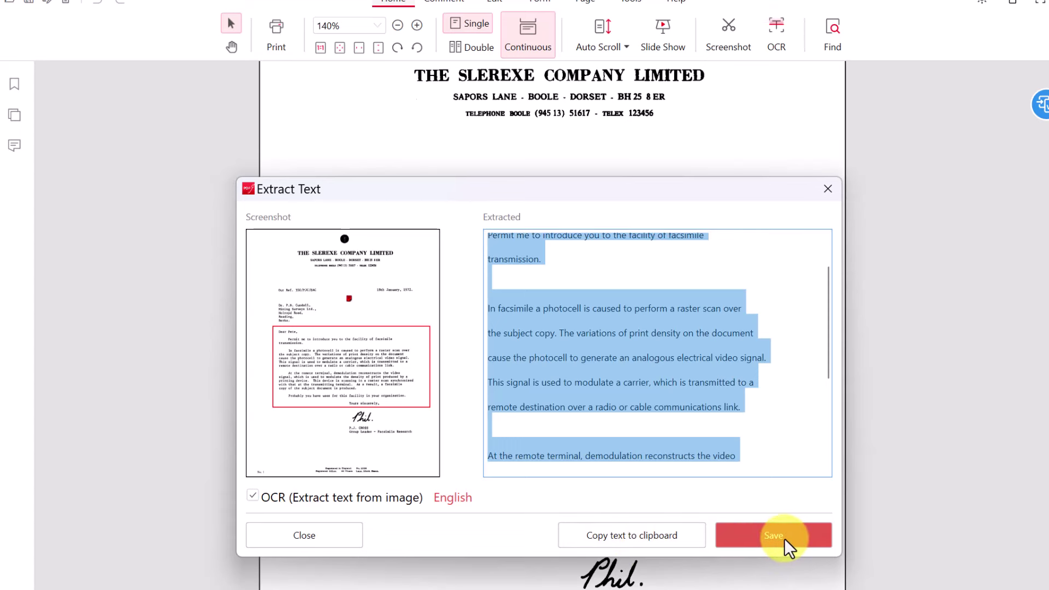
pyautogui.click(836, 189)
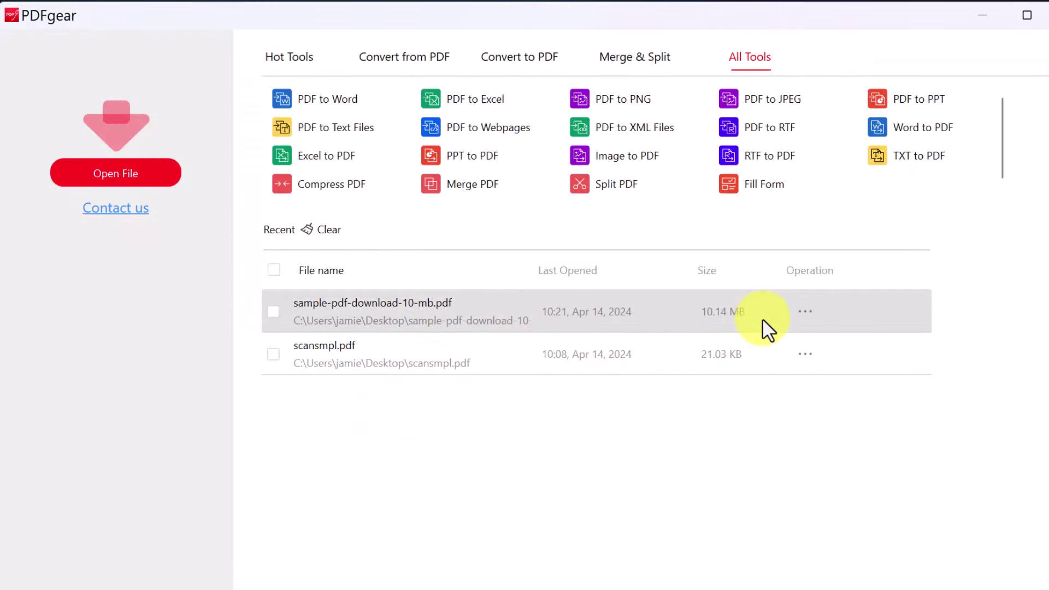
# Step: Reopen sample-pdf-download-10-mb.pdf from the Recent list
pyautogui.click(806, 310)
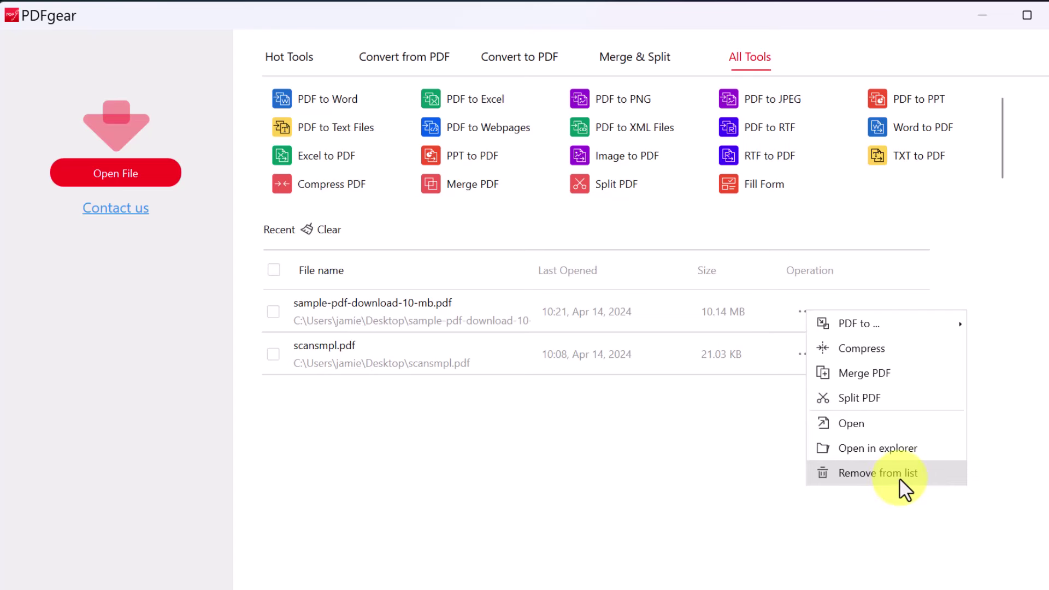
pyautogui.click(686, 421)
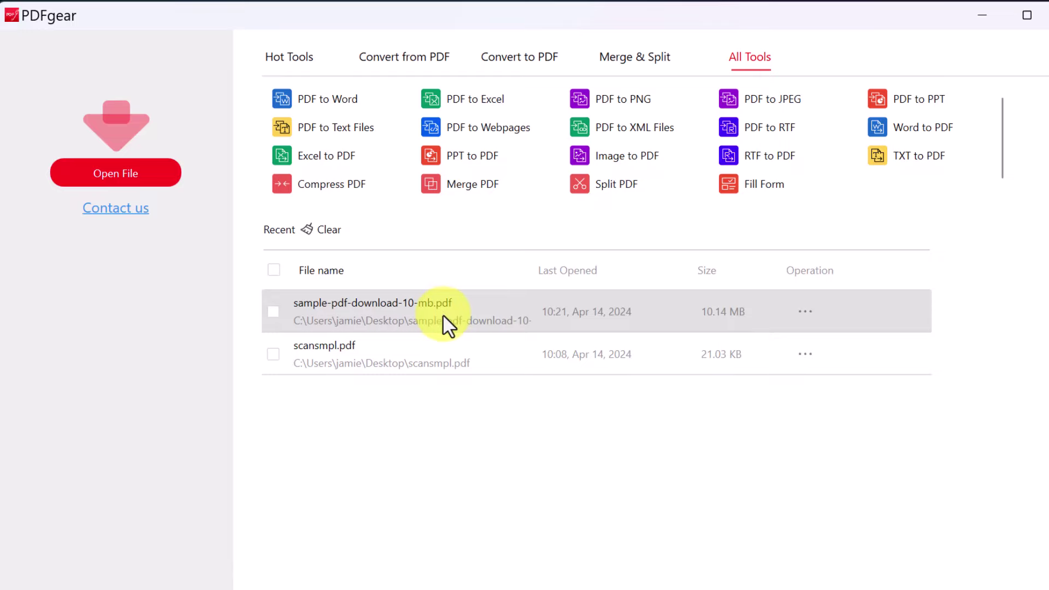
pyautogui.click(443, 316)
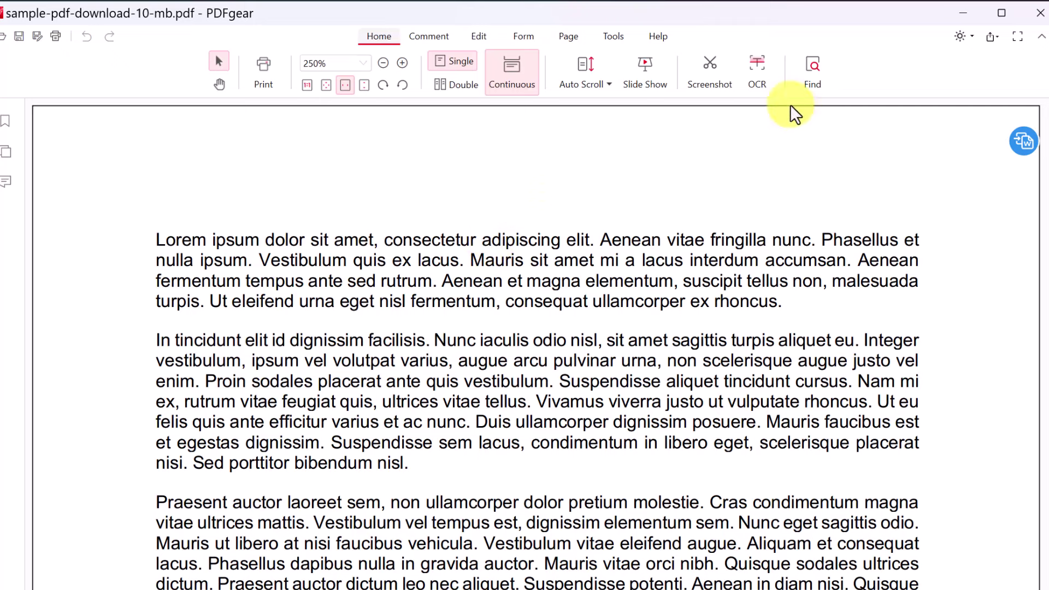
# Step: After trying Dark theme and Night mode, settle on Light theme with Day Mode background
pyautogui.click(969, 42)
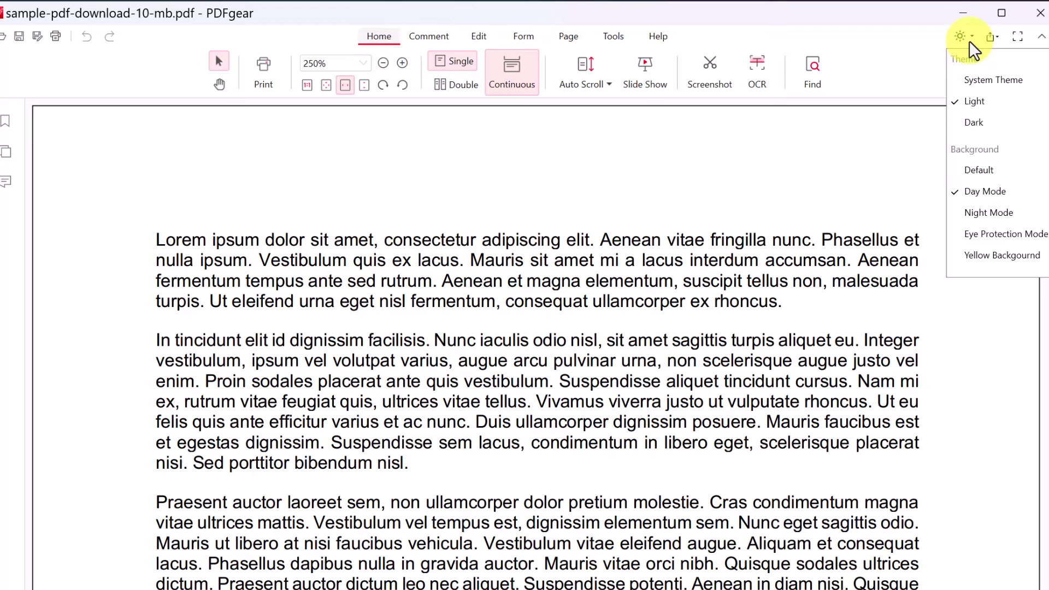
pyautogui.click(974, 123)
pyautogui.click(968, 41)
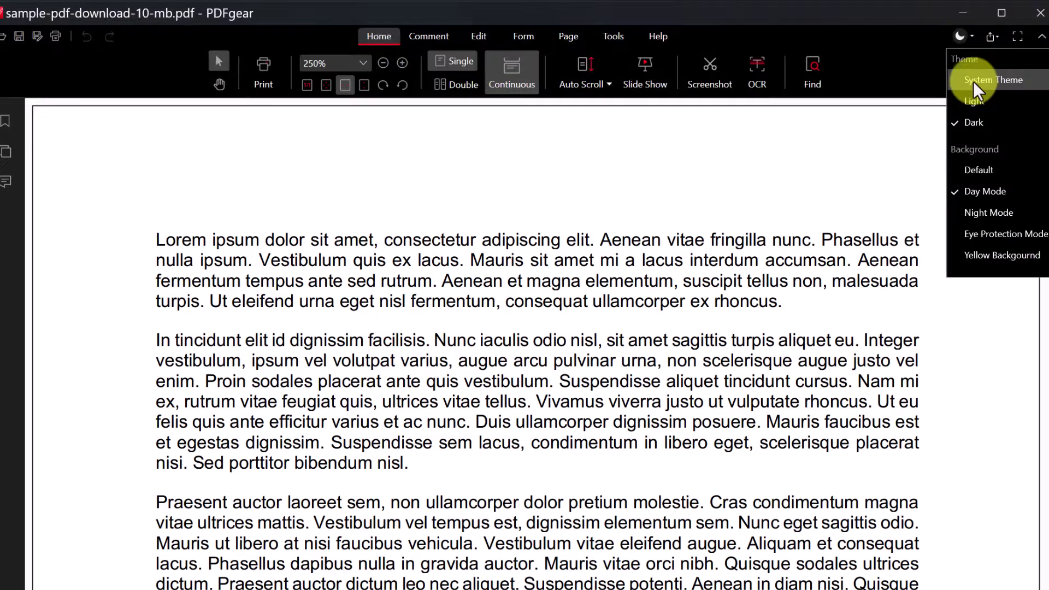
pyautogui.click(990, 210)
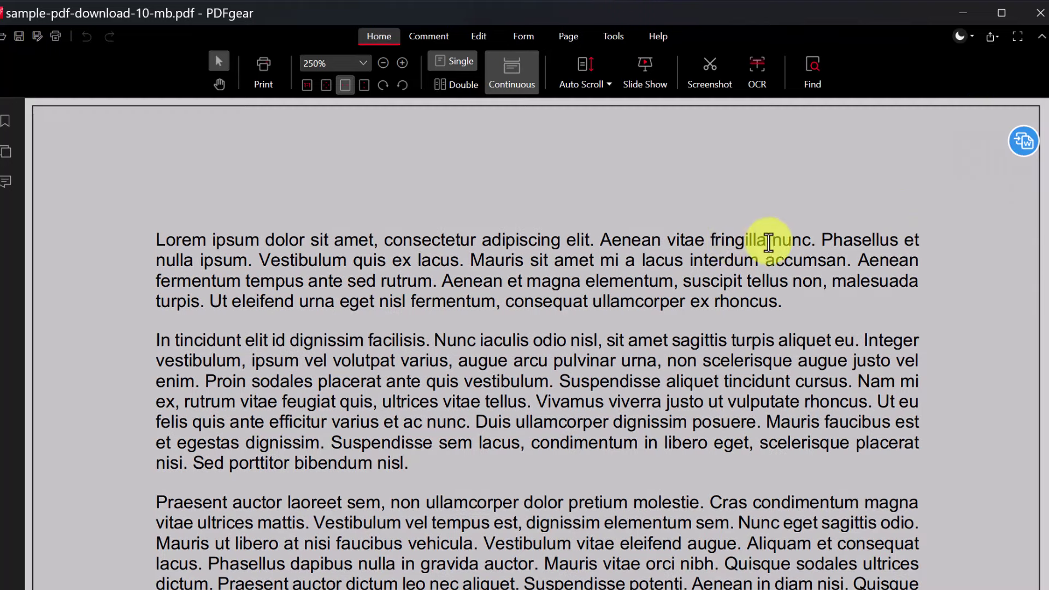
pyautogui.click(969, 40)
pyautogui.click(975, 100)
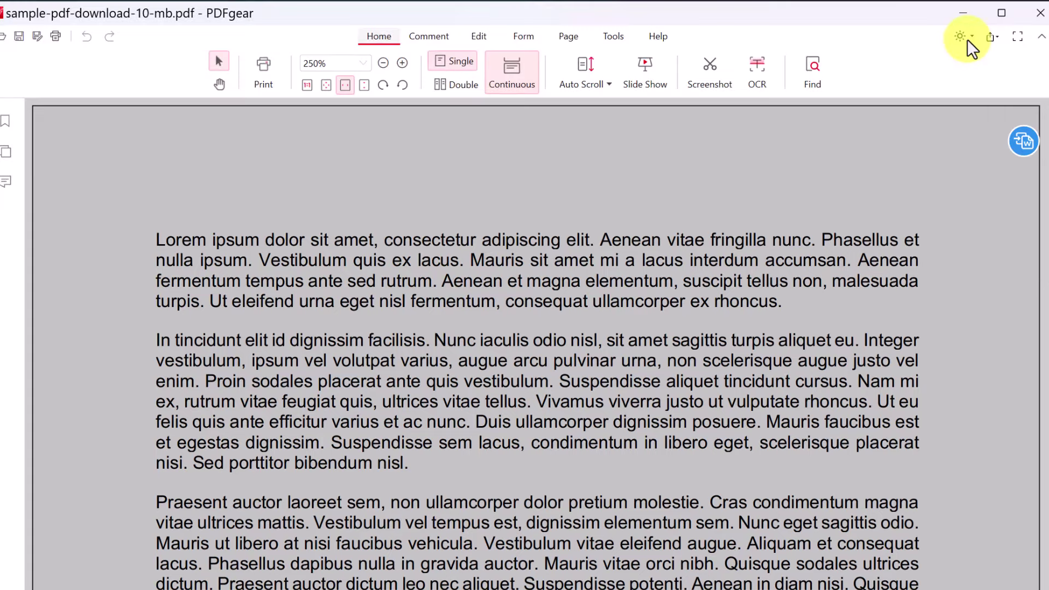
pyautogui.click(968, 41)
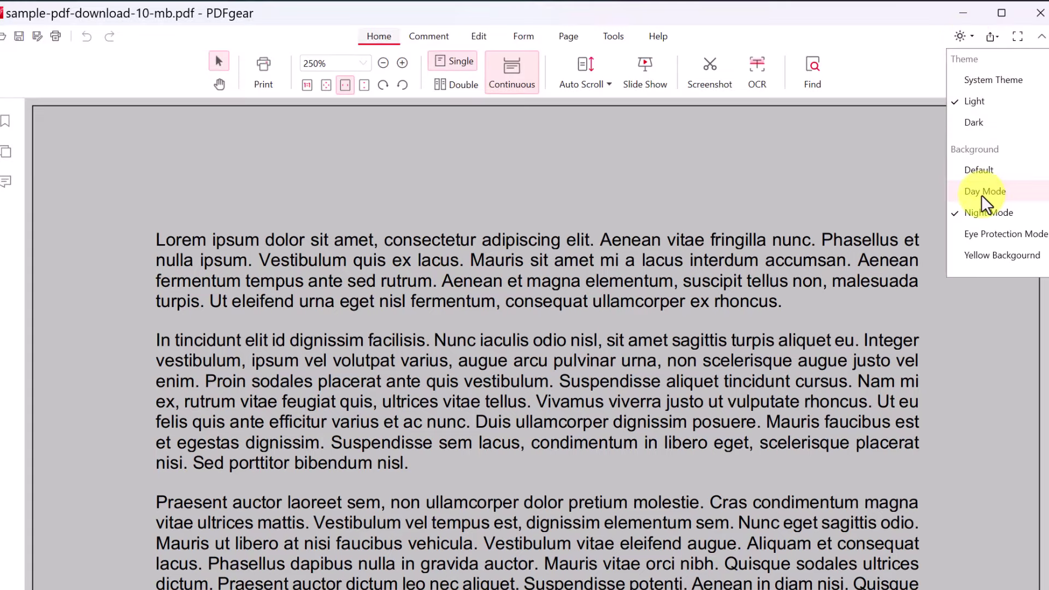
pyautogui.click(984, 193)
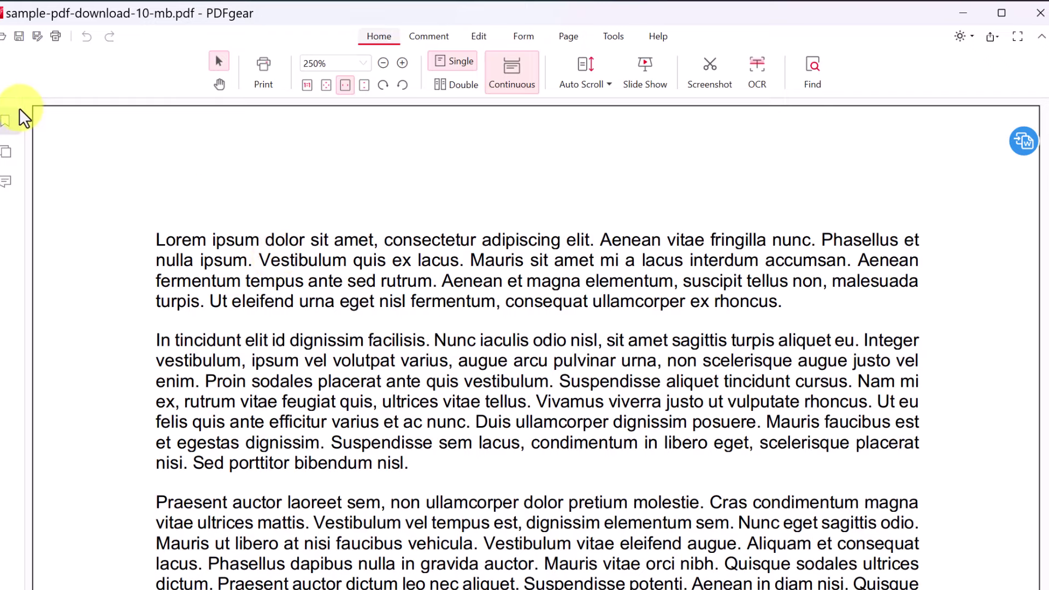
pyautogui.click(11, 123)
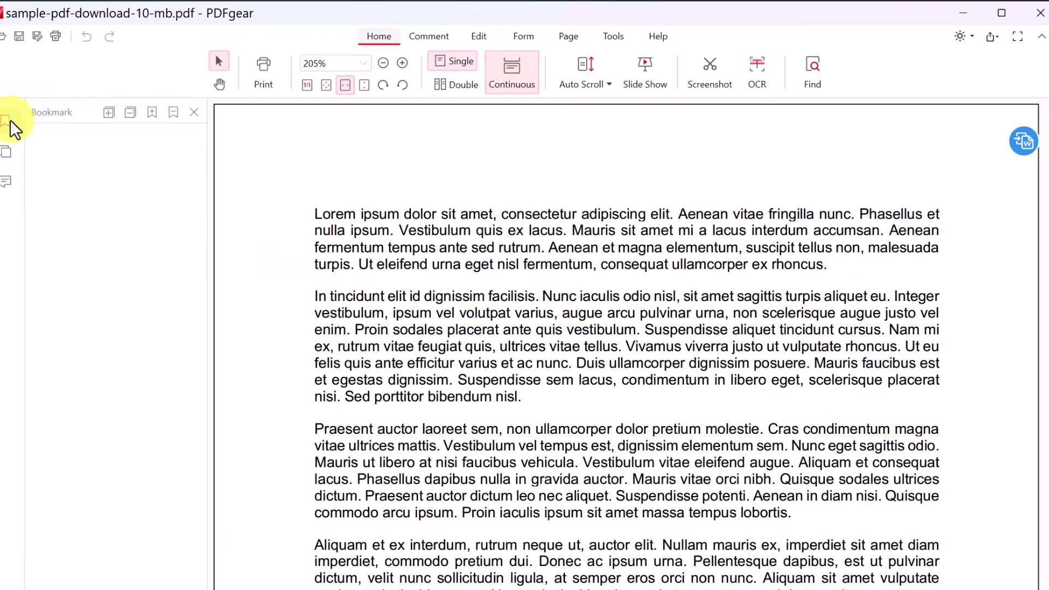
pyautogui.click(11, 124)
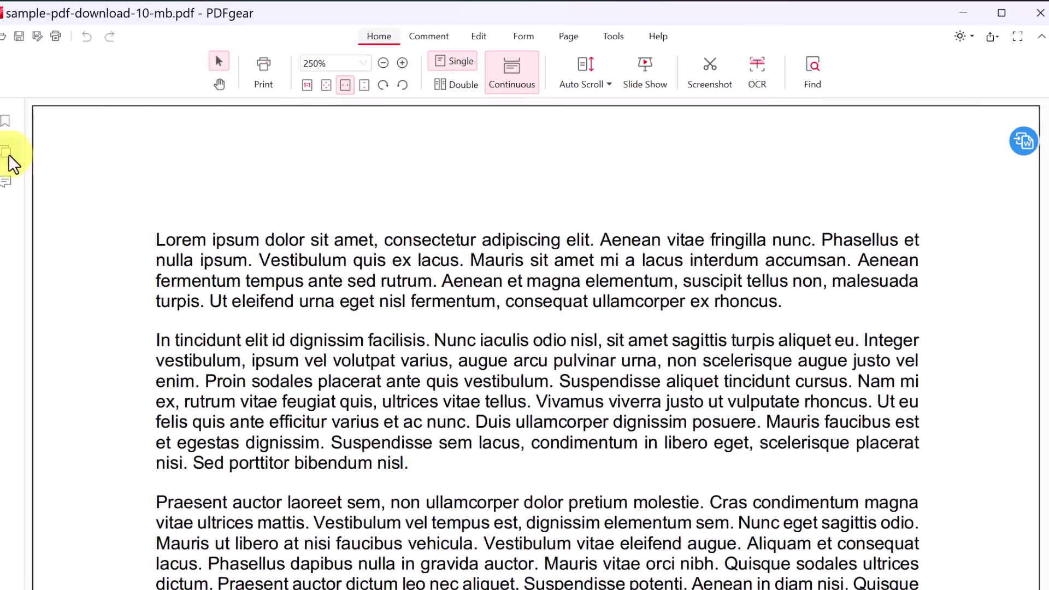
pyautogui.click(6, 153)
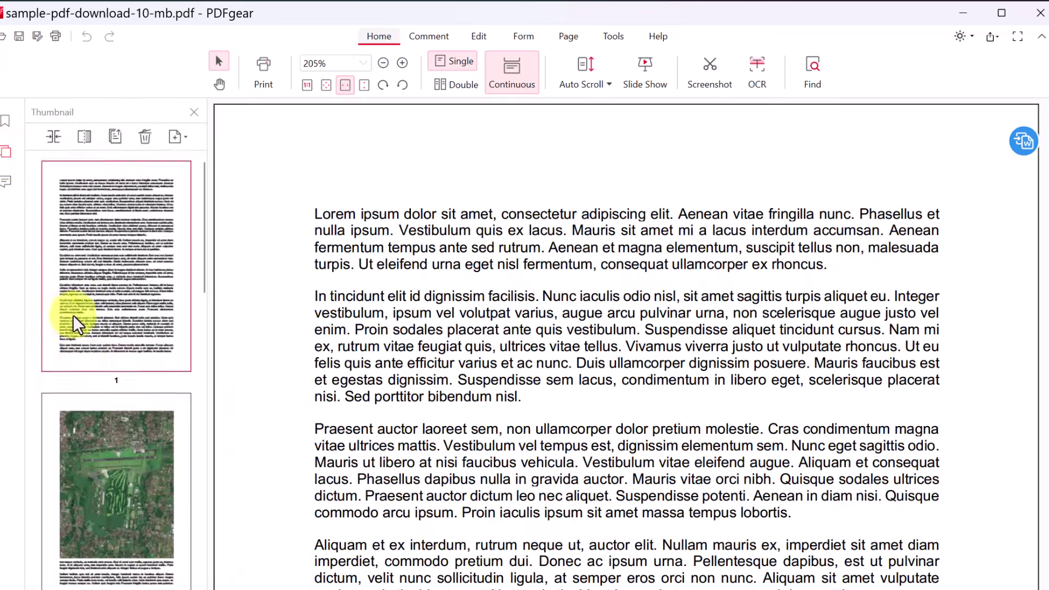
pyautogui.scroll(-5, 82, 328)
pyautogui.click(129, 504)
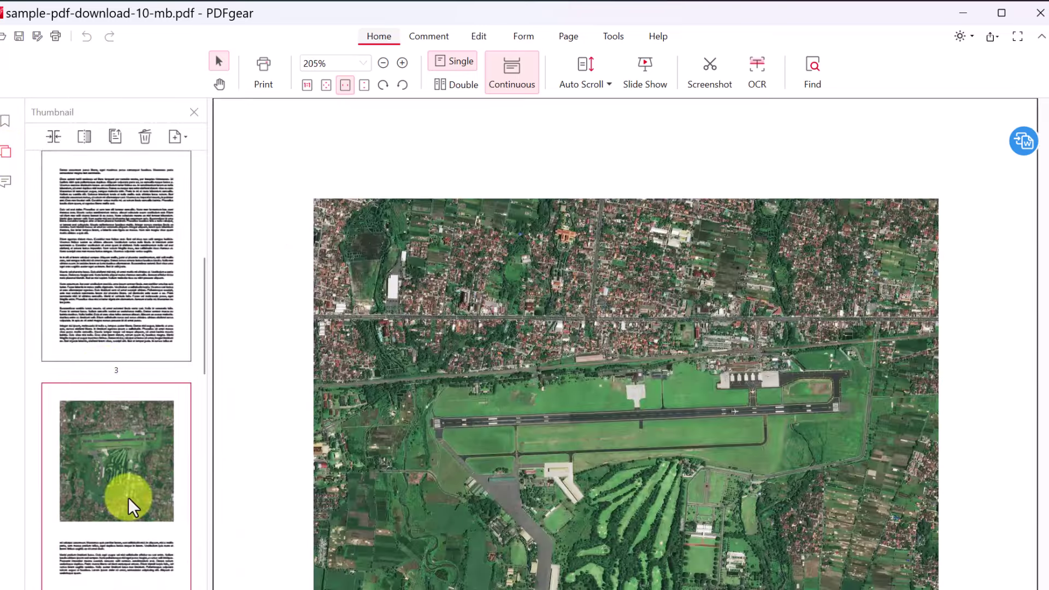
pyautogui.scroll(5, 158, 258)
pyautogui.click(116, 236)
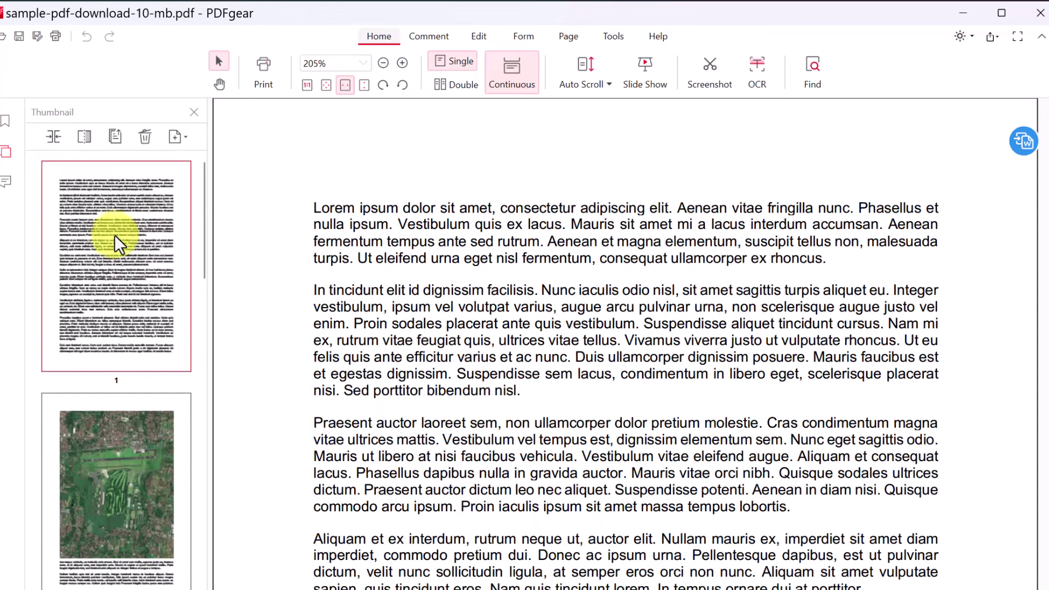
pyautogui.click(15, 180)
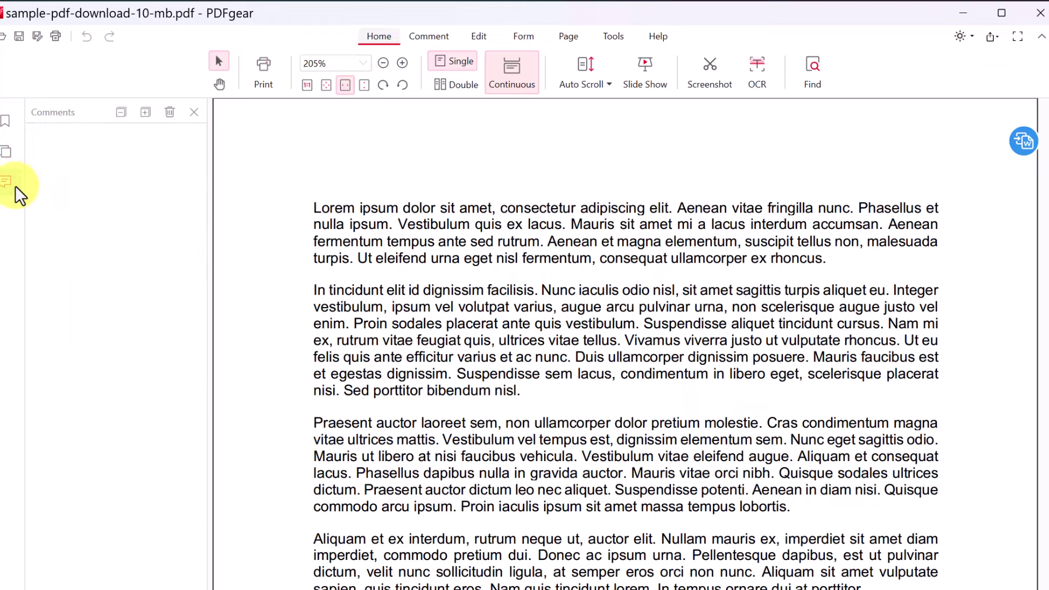
pyautogui.click(194, 113)
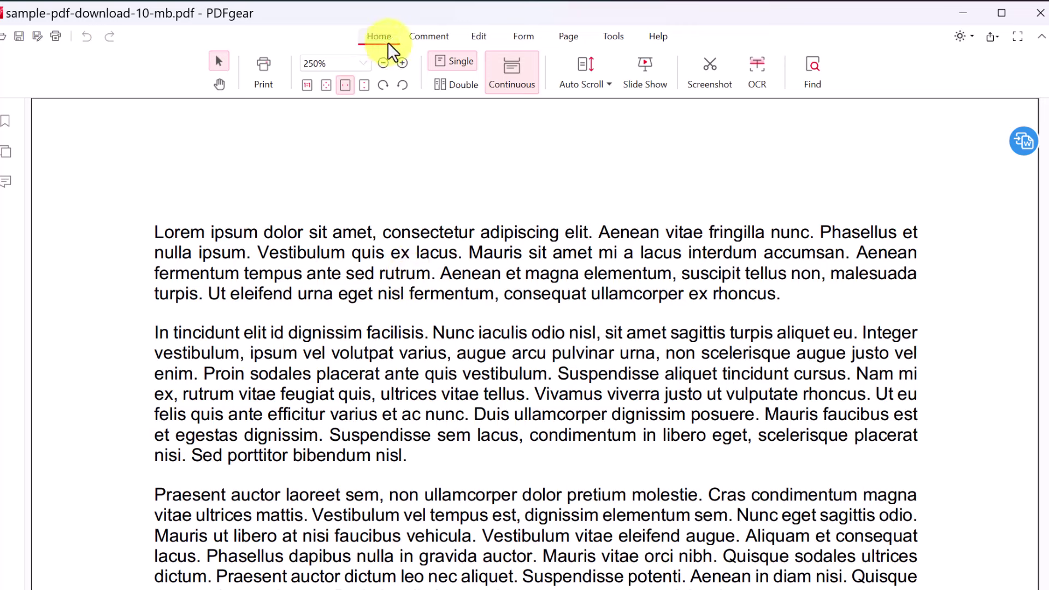
# Step: Turn on Edit Text and delete the opening Lorem ipsum paragraph
pyautogui.click(479, 37)
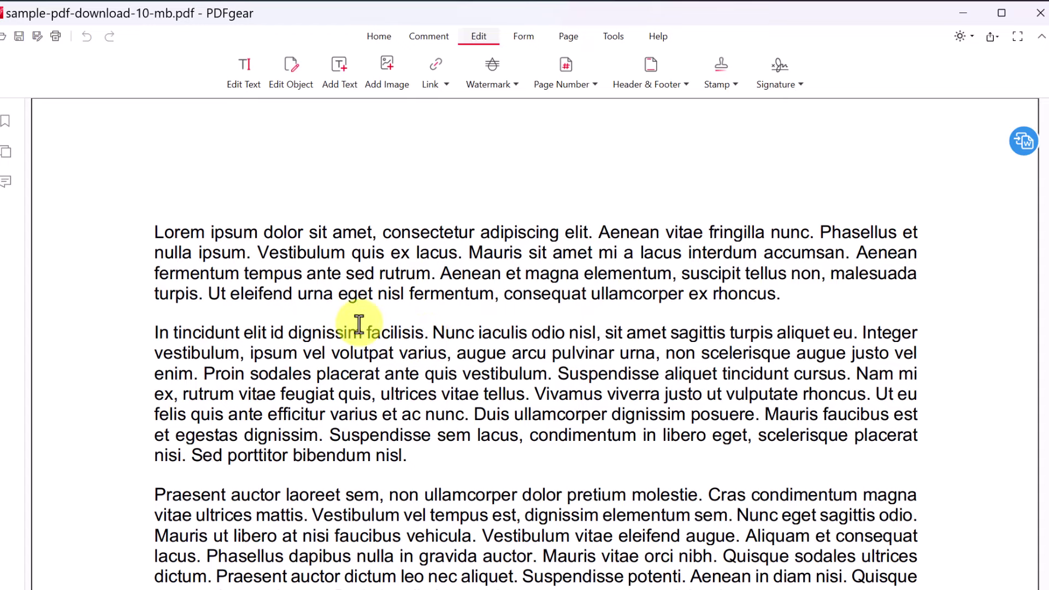
pyautogui.scroll(-1, 382, 322)
pyautogui.click(243, 80)
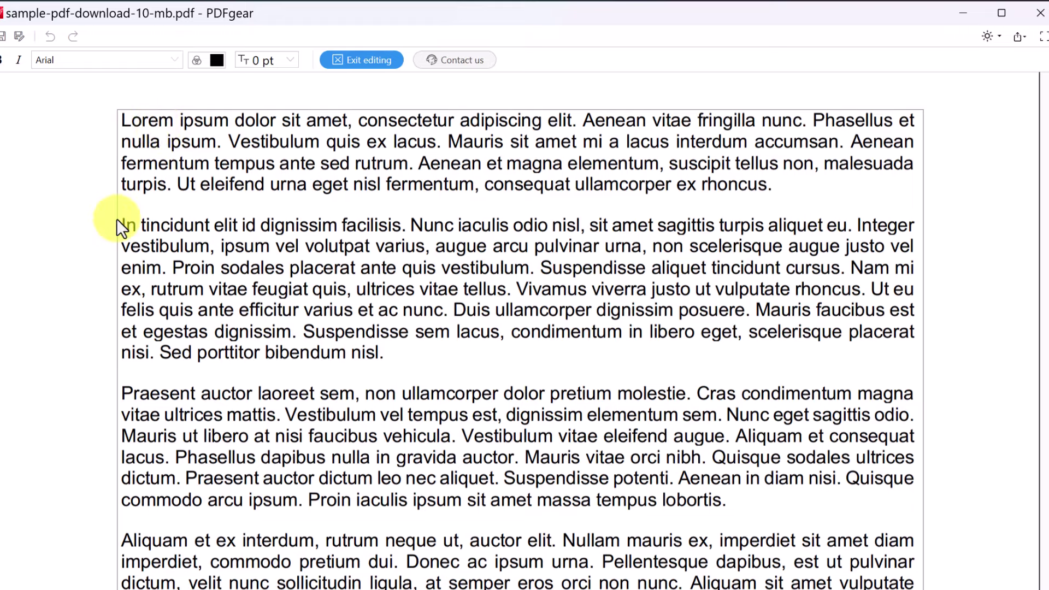
pyautogui.scroll(1, 265, 284)
pyautogui.scroll(1, 266, 282)
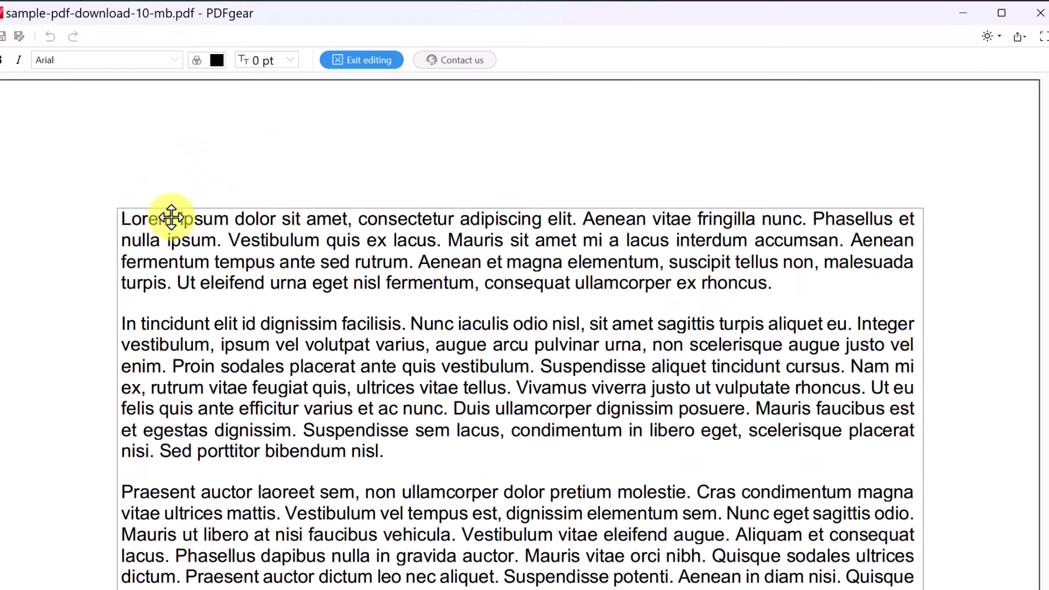
pyautogui.click(171, 218)
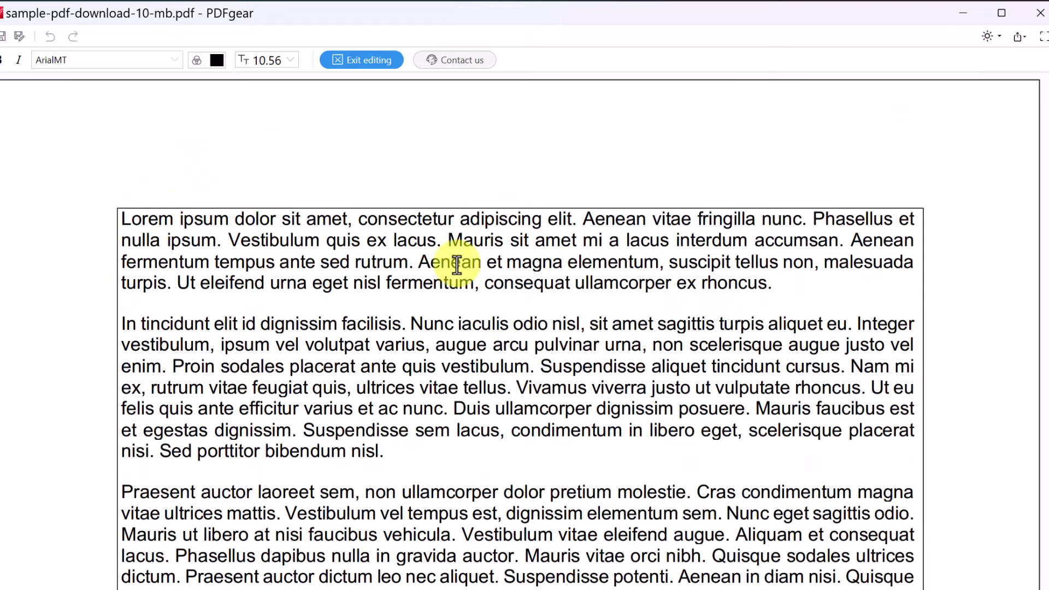
pyautogui.moveTo(771, 284); pyautogui.dragTo(153, 222)
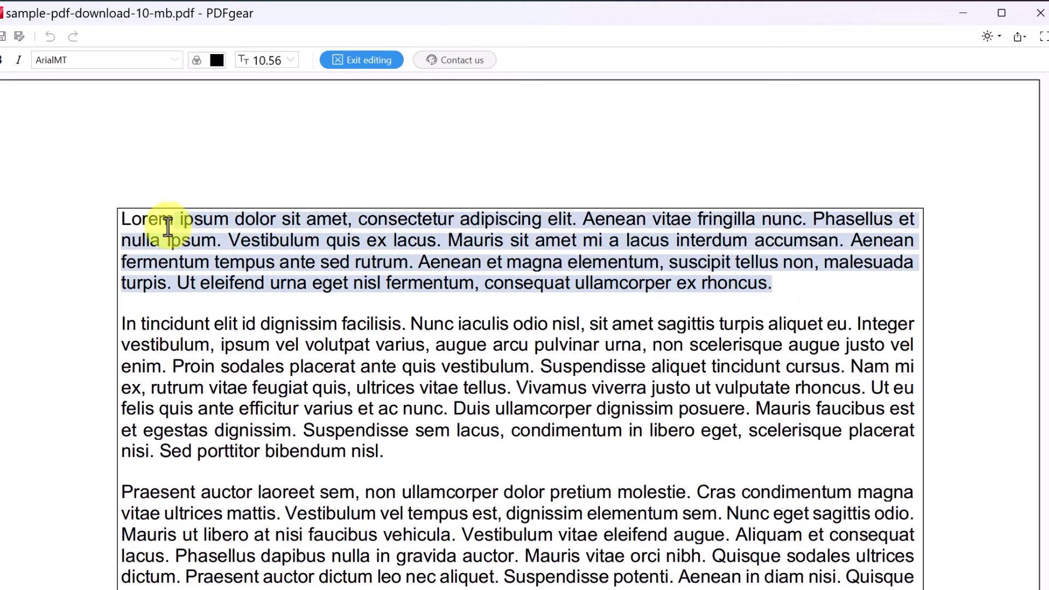
pyautogui.press('BackSpace')
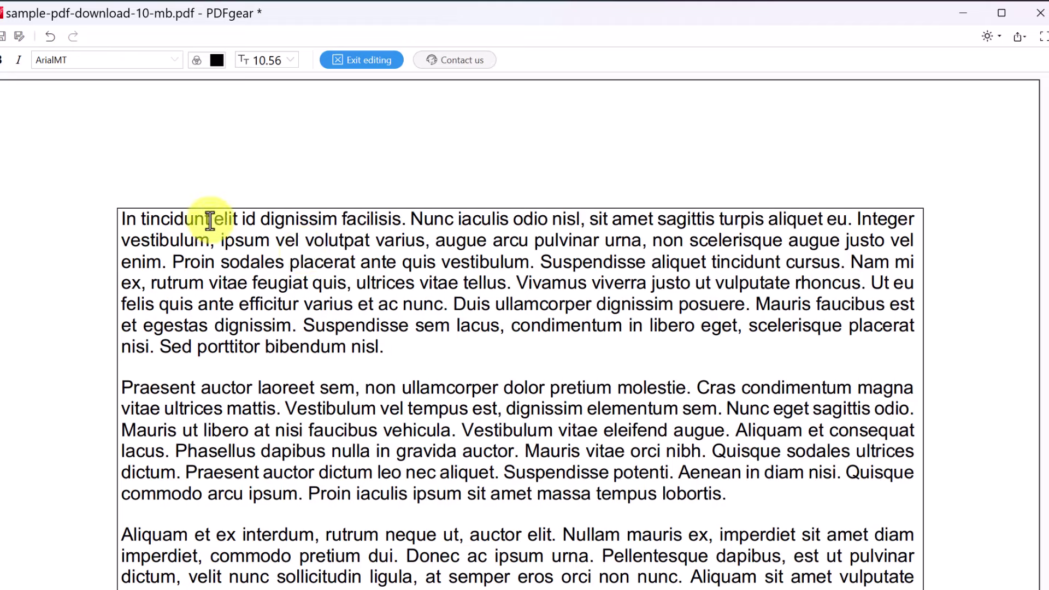
# Step: Insert the word 'Hello' with a space after 'In tincidunt'
pyautogui.moveTo(208, 221); pyautogui.dragTo(122, 218)
pyautogui.press('Right')
pyautogui.write('Hello')
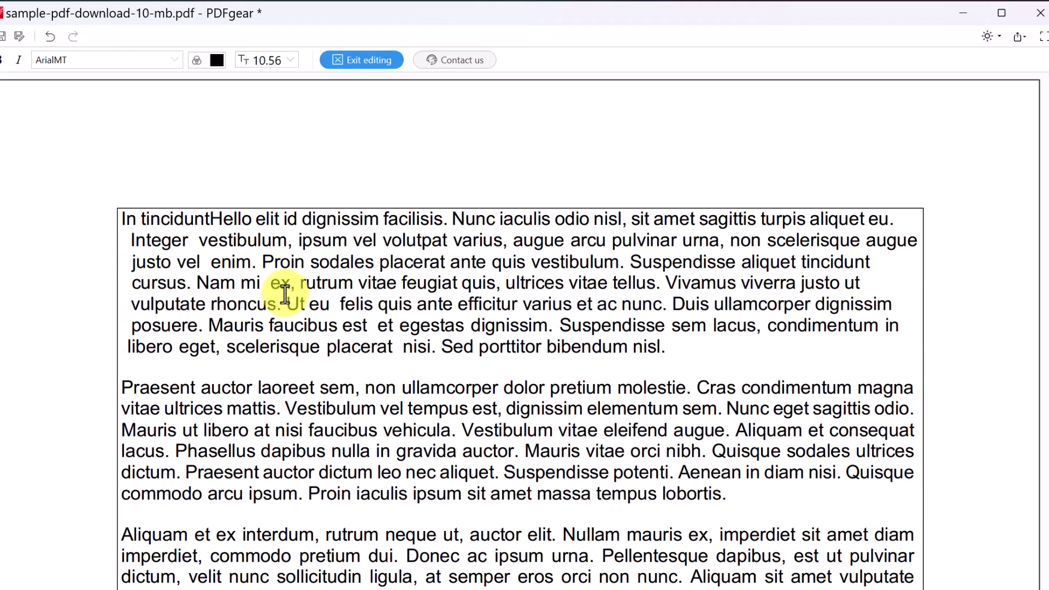
pyautogui.click(210, 221)
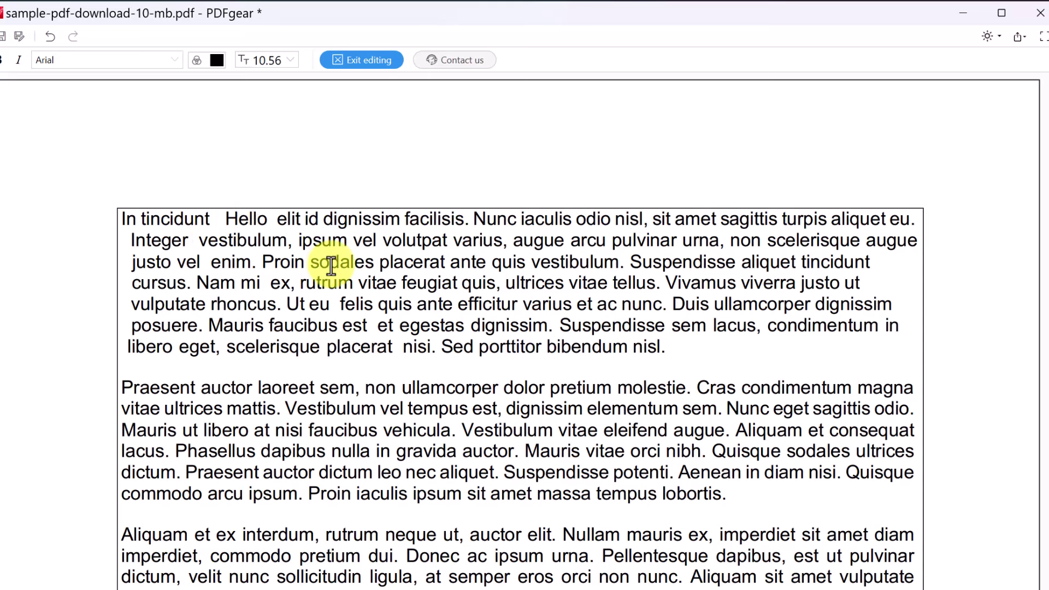
# Step: Set 'Hello' in Bahnschrift Light SemiCondensed at a much larger font size
pyautogui.moveTo(267, 219); pyautogui.dragTo(215, 217)
pyautogui.click(176, 60)
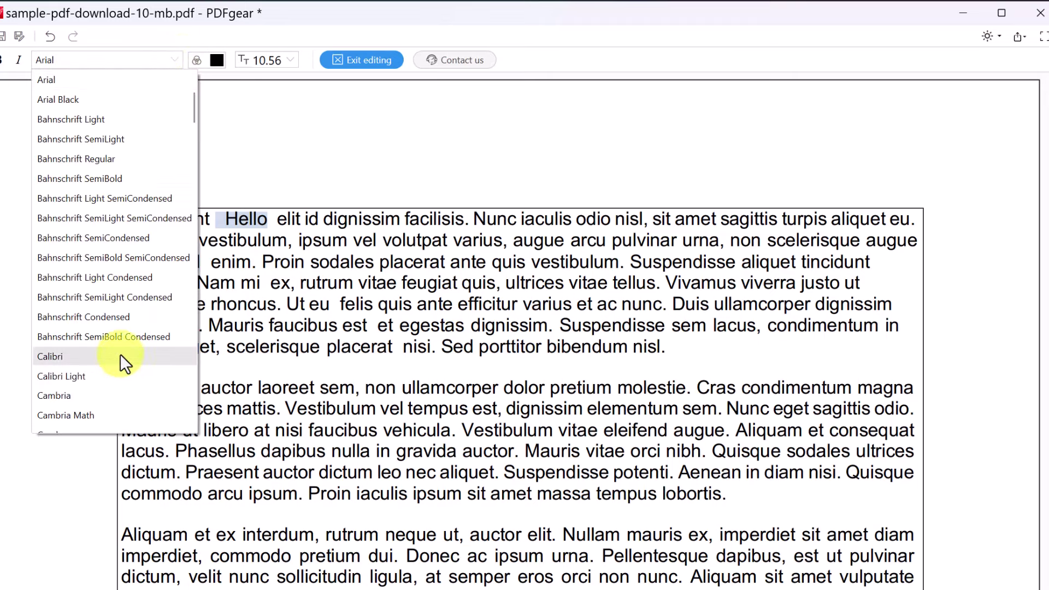
pyautogui.click(87, 198)
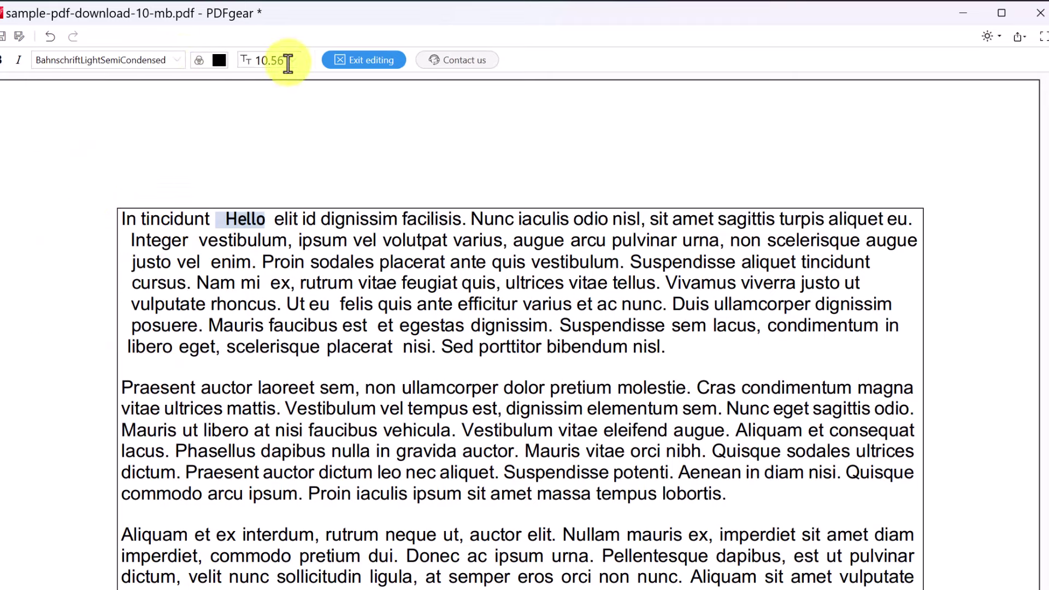
pyautogui.click(298, 59)
pyautogui.click(272, 215)
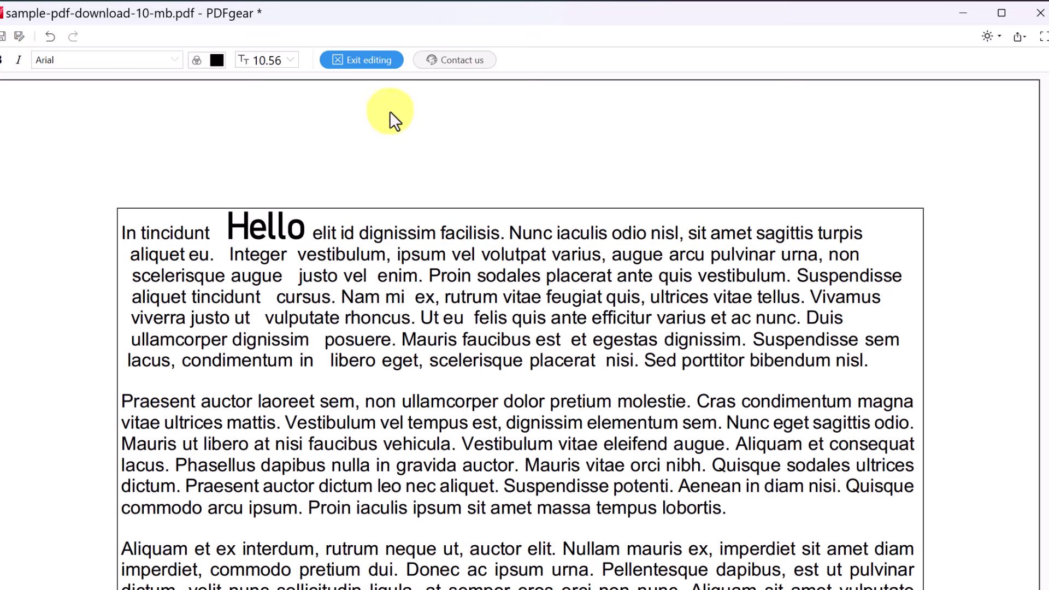
# Step: Exit text editing and keep the changes
pyautogui.click(370, 61)
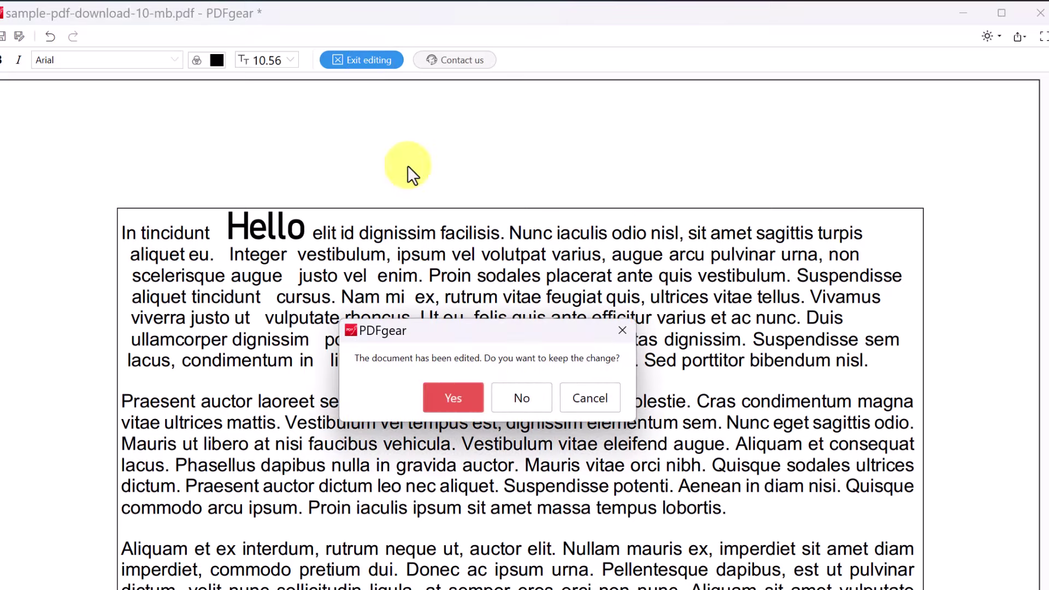
pyautogui.click(452, 398)
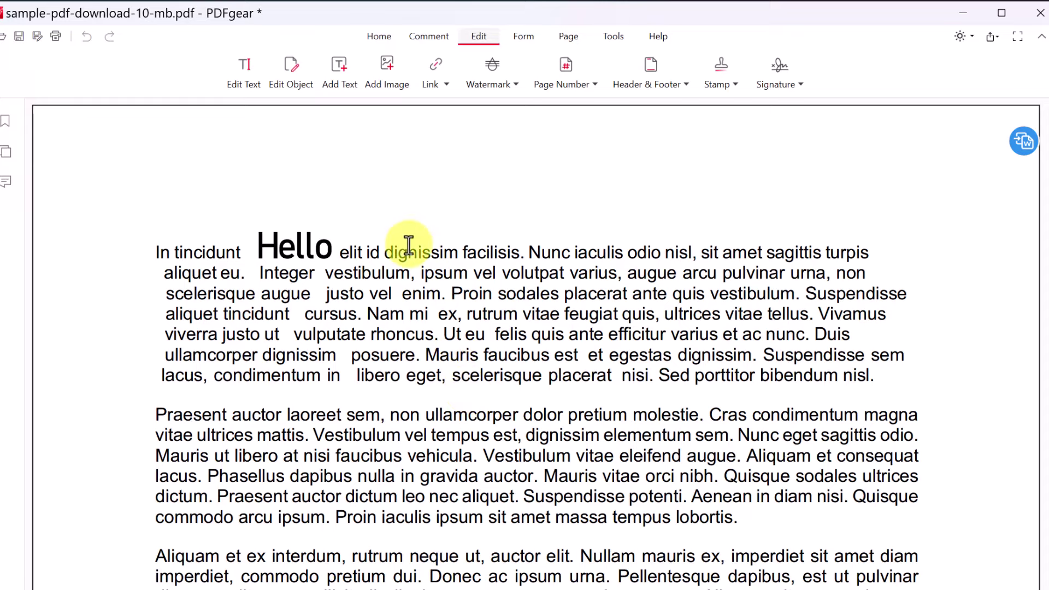
# Step: Place a new text box above the paragraph containing Hello
pyautogui.scroll(-3, 381, 206)
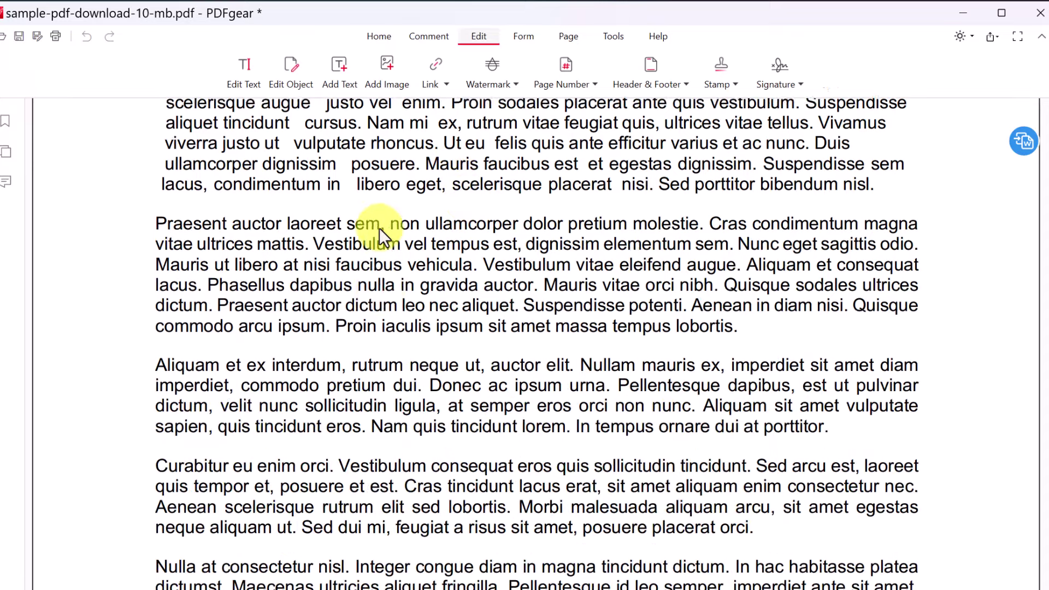
pyautogui.scroll(3, 379, 228)
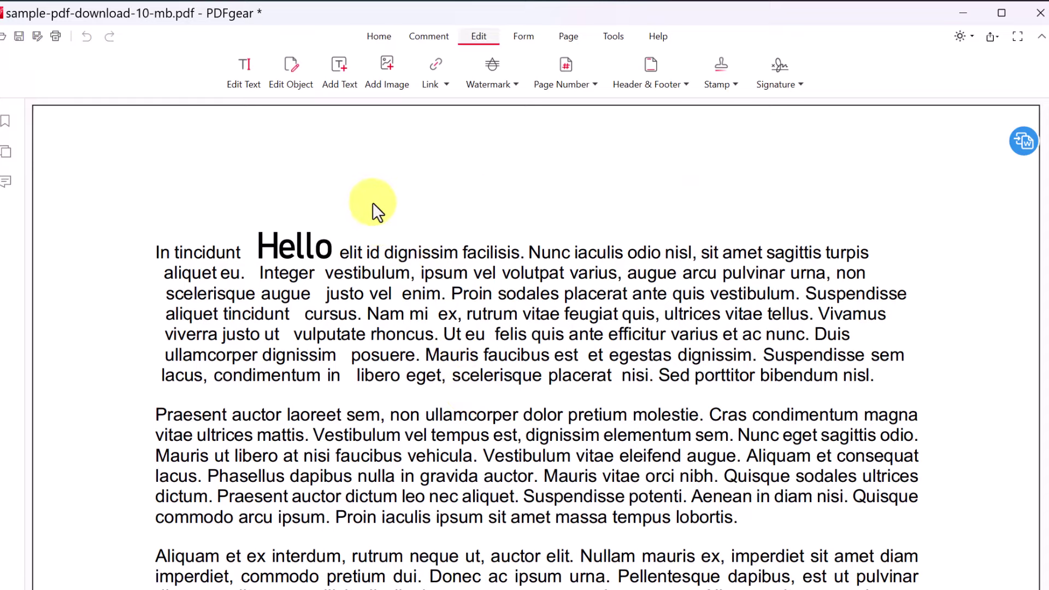
pyautogui.click(341, 71)
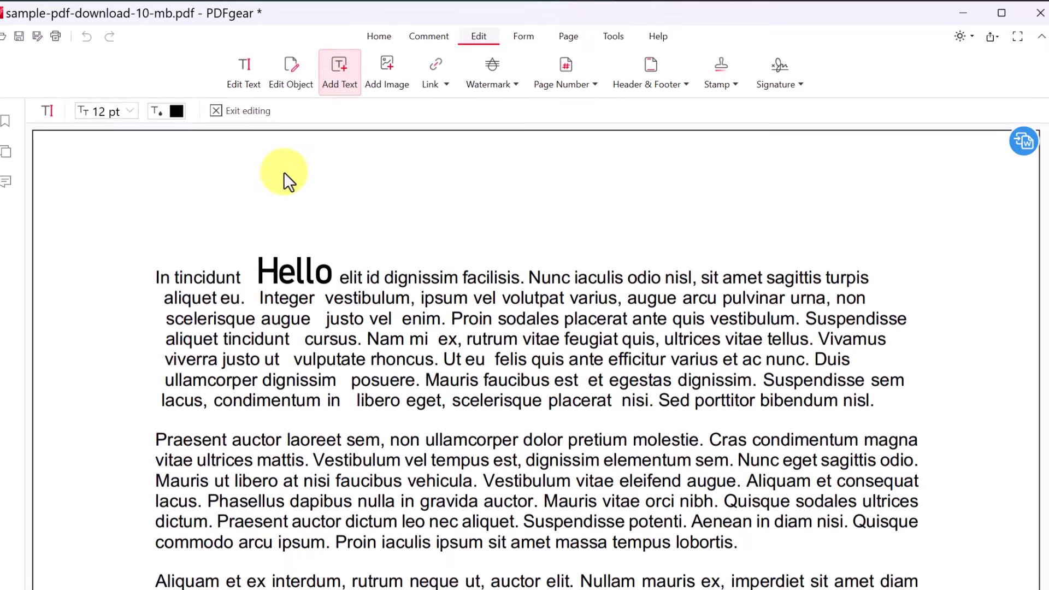
pyautogui.scroll(-5, 492, 278)
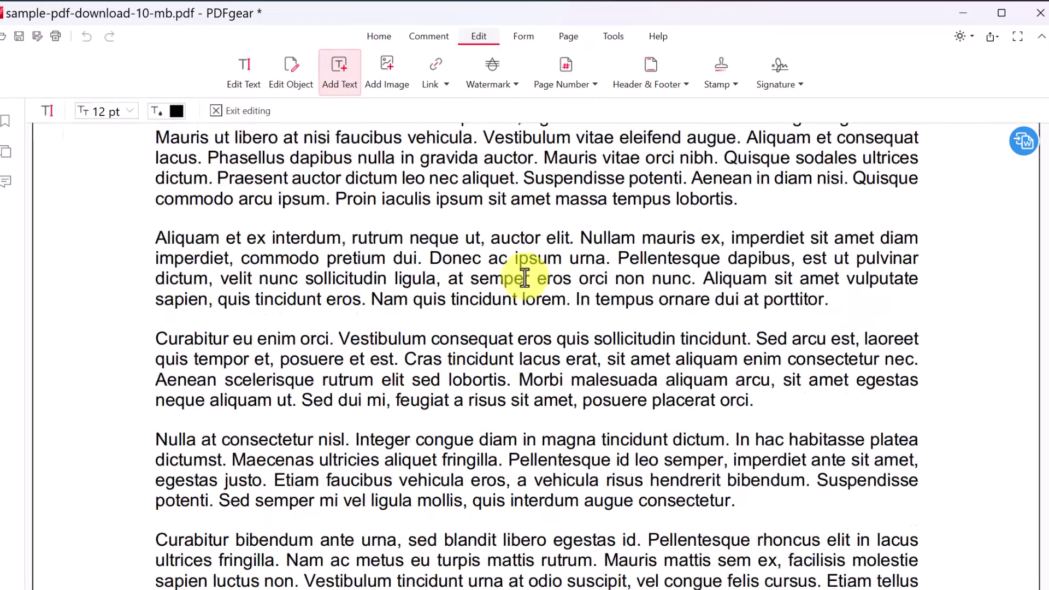
pyautogui.scroll(5, 525, 278)
pyautogui.click(533, 225)
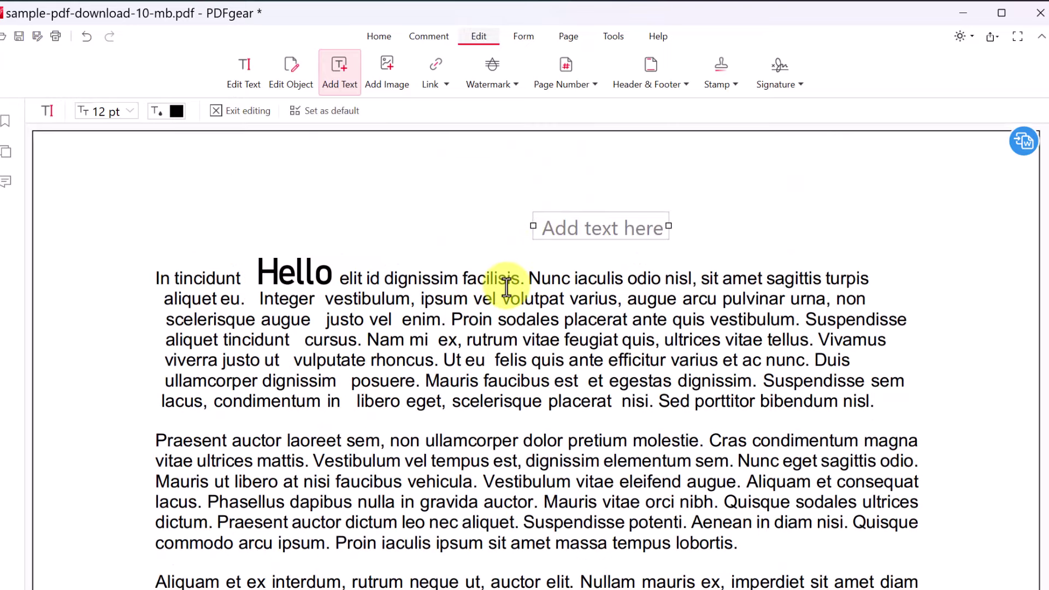
# Step: Type 'Example' into the box, then finish adding text
pyautogui.write('Example')
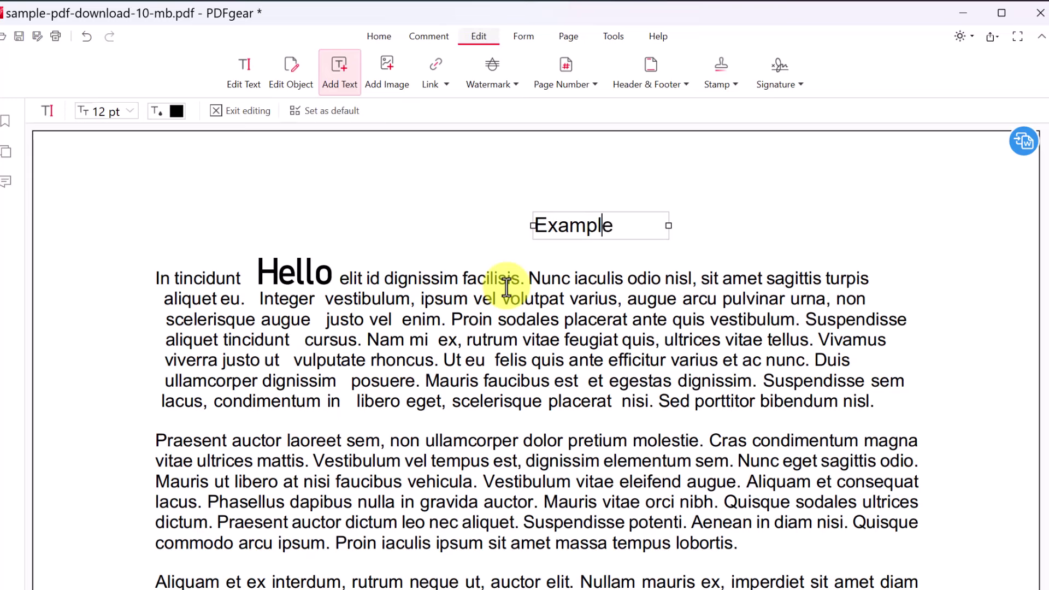
pyautogui.click(441, 200)
pyautogui.click(441, 200)
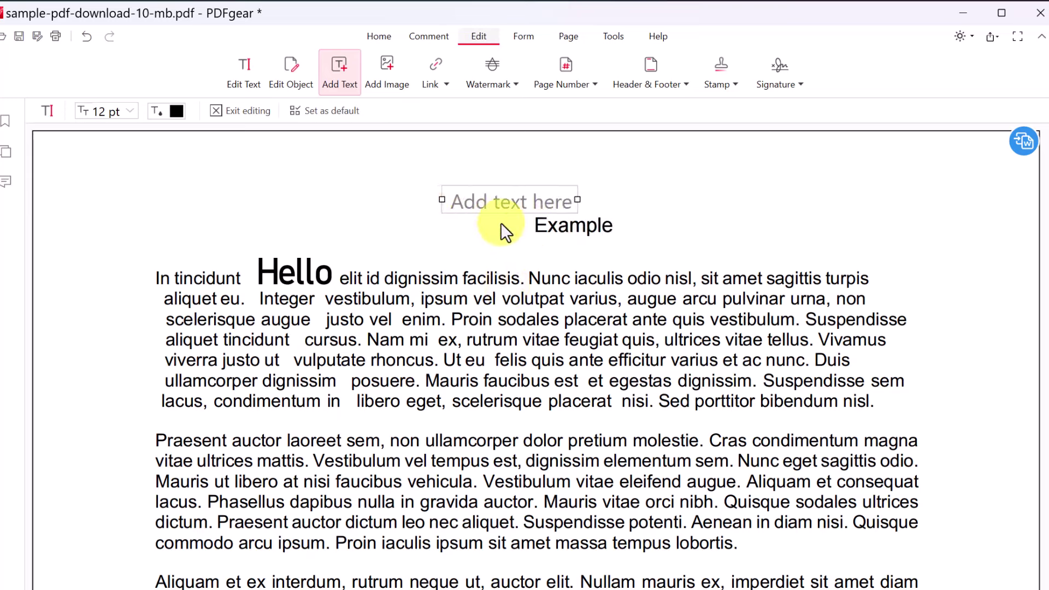
pyautogui.click(309, 215)
pyautogui.click(762, 220)
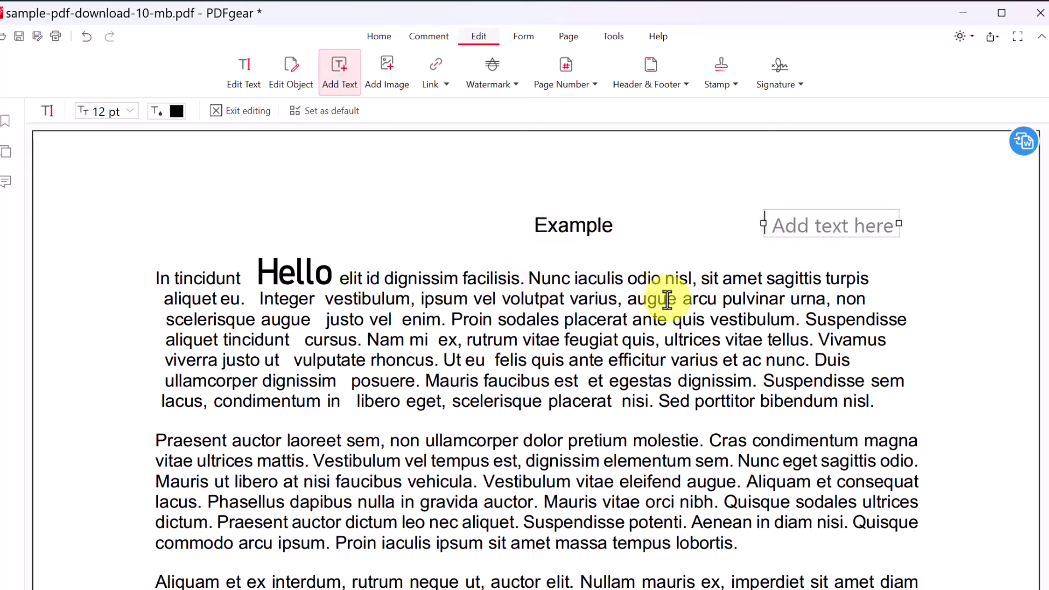
pyautogui.click(568, 356)
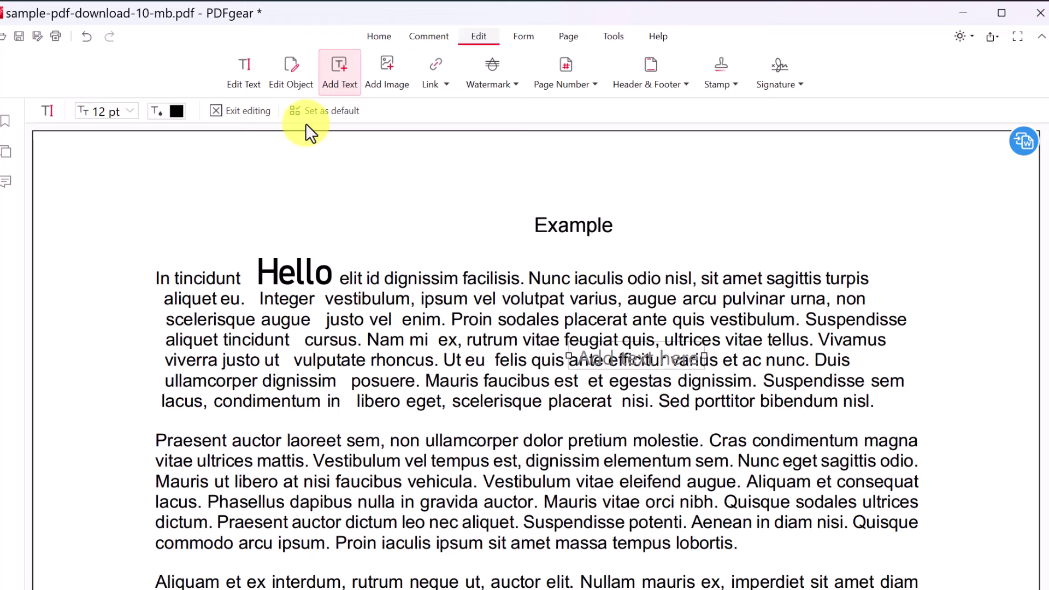
pyautogui.click(246, 112)
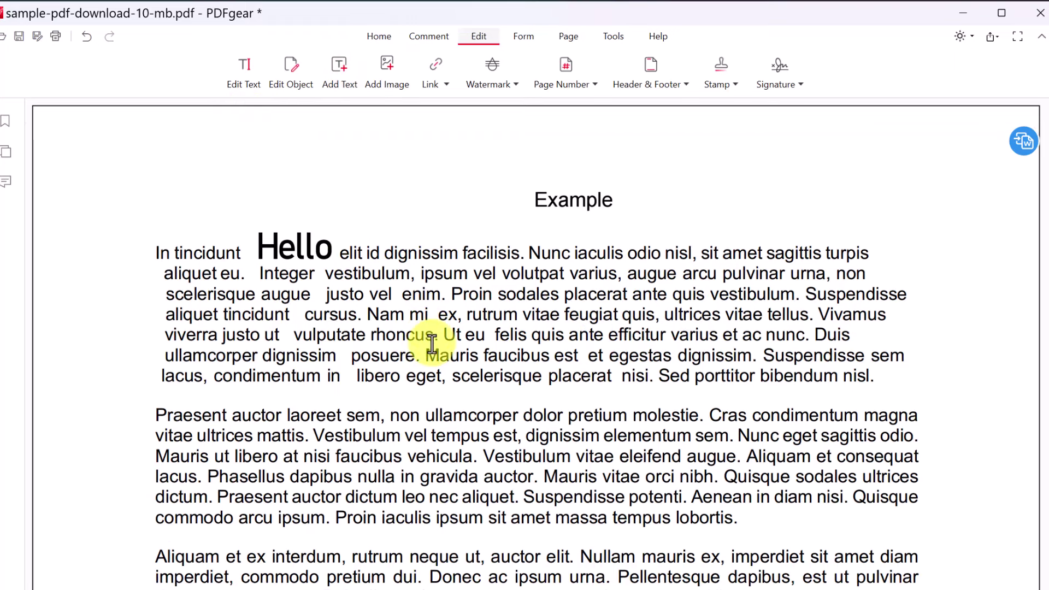
# Step: Insert bunny flamming saxophone.png from the Desktop onto the page
pyautogui.scroll(-2, 429, 344)
pyautogui.scroll(-3, 429, 336)
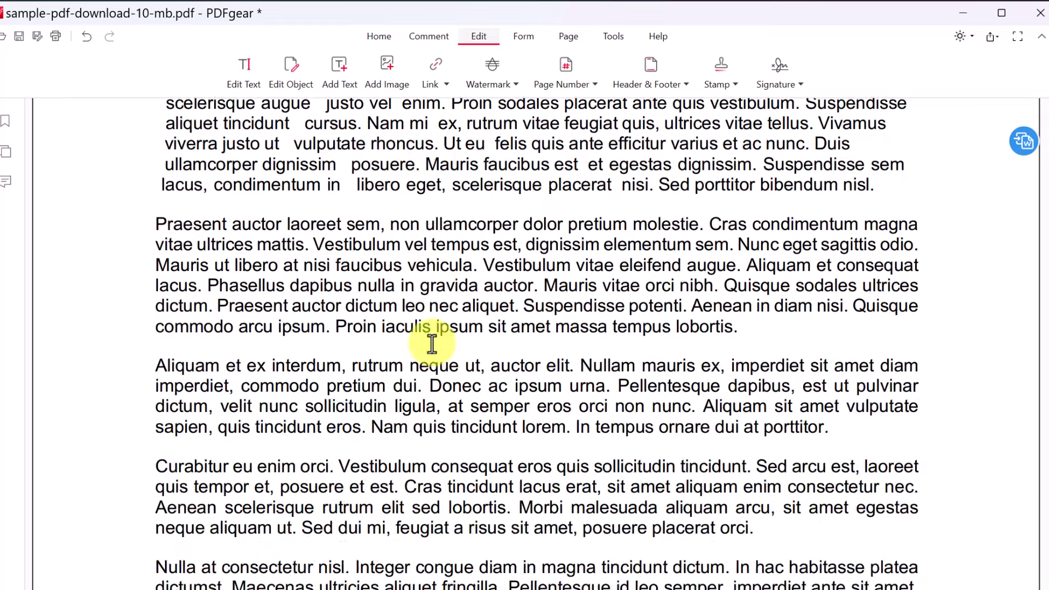
pyautogui.click(391, 90)
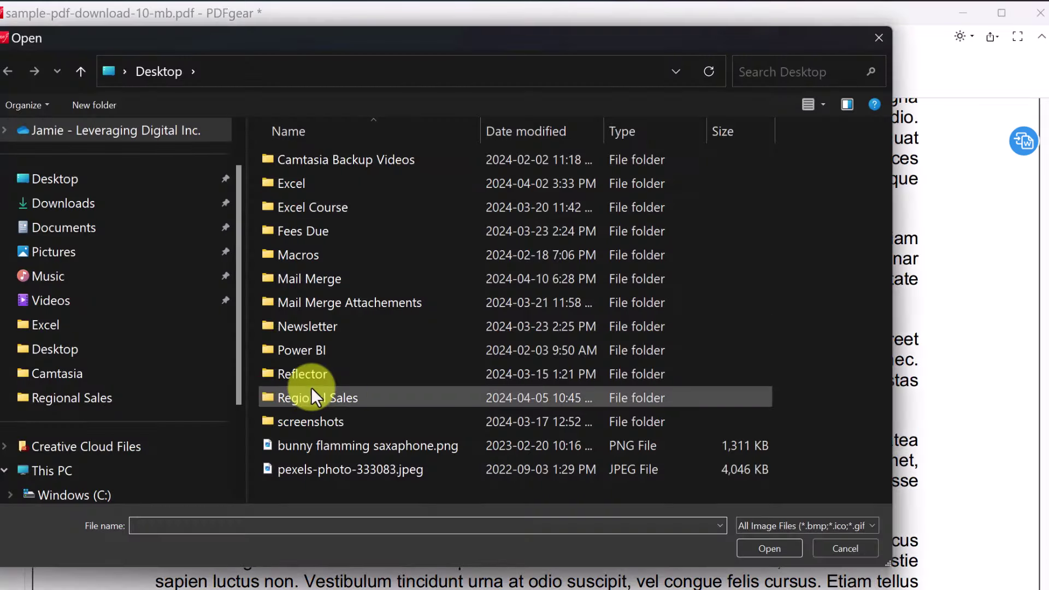
pyautogui.scroll(2, 105, 234)
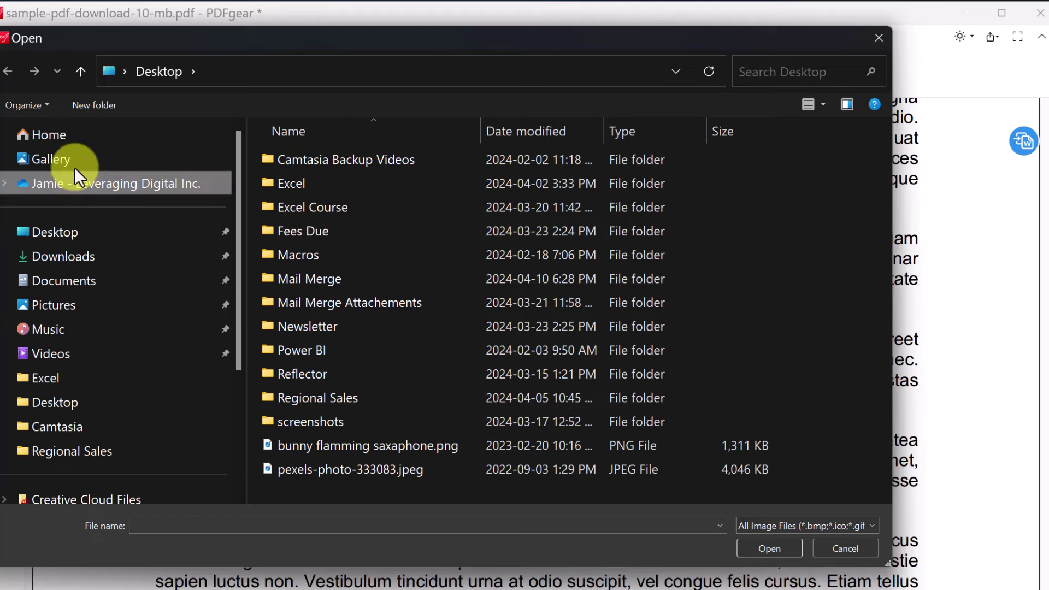
pyautogui.click(75, 138)
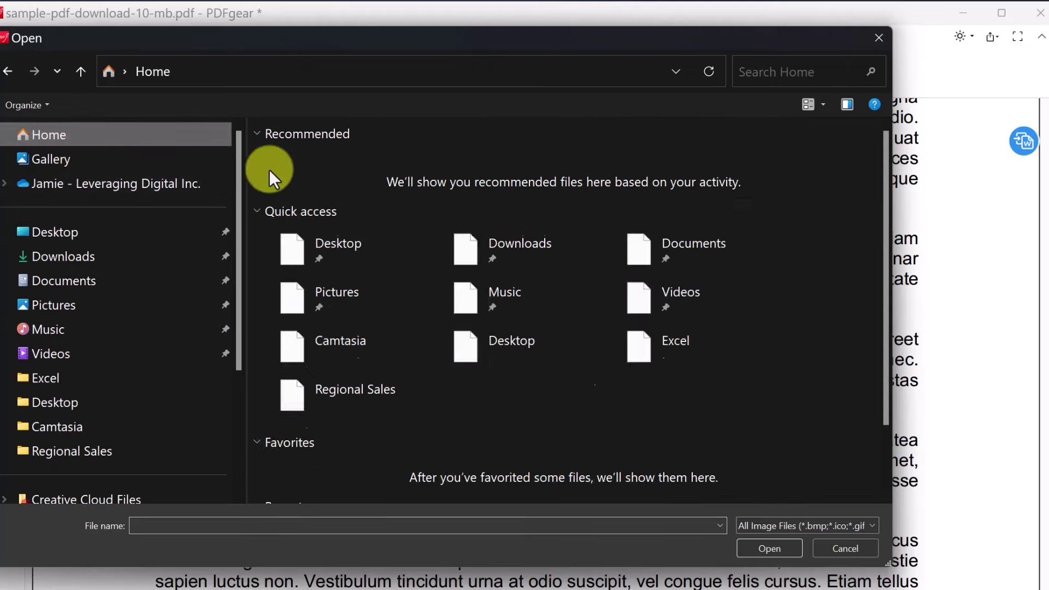
pyautogui.doubleClick(340, 250)
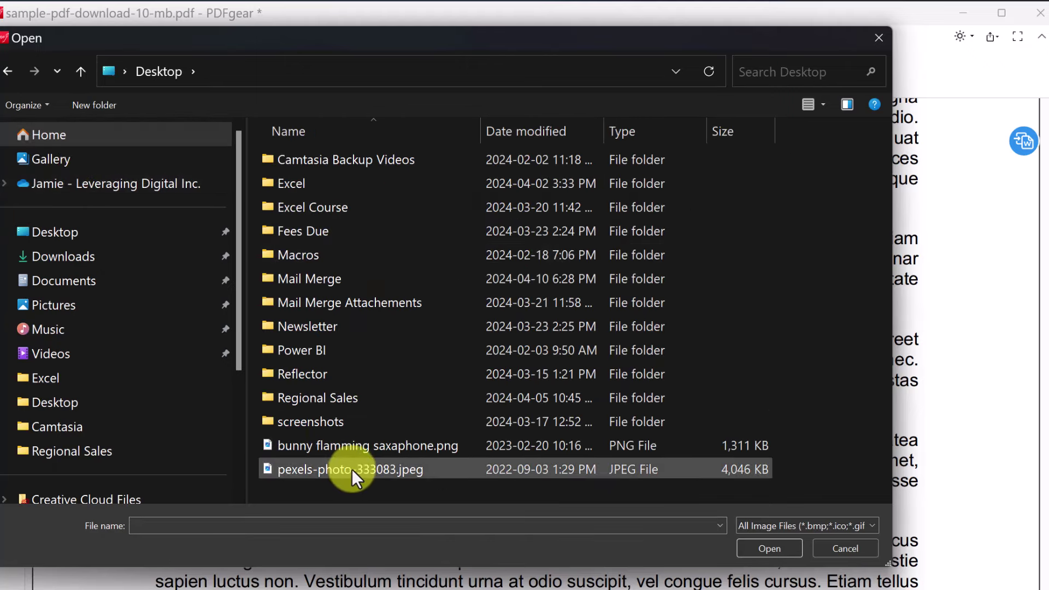
pyautogui.doubleClick(352, 445)
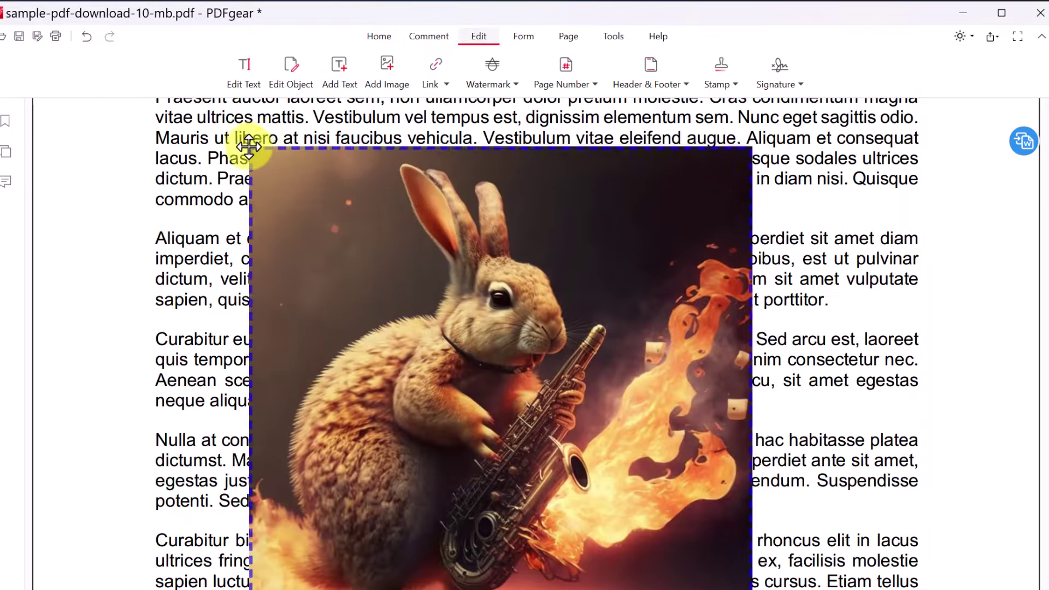
# Step: Place the bunny picture on the page, shrink it, and move it left over the text
pyautogui.click(249, 145)
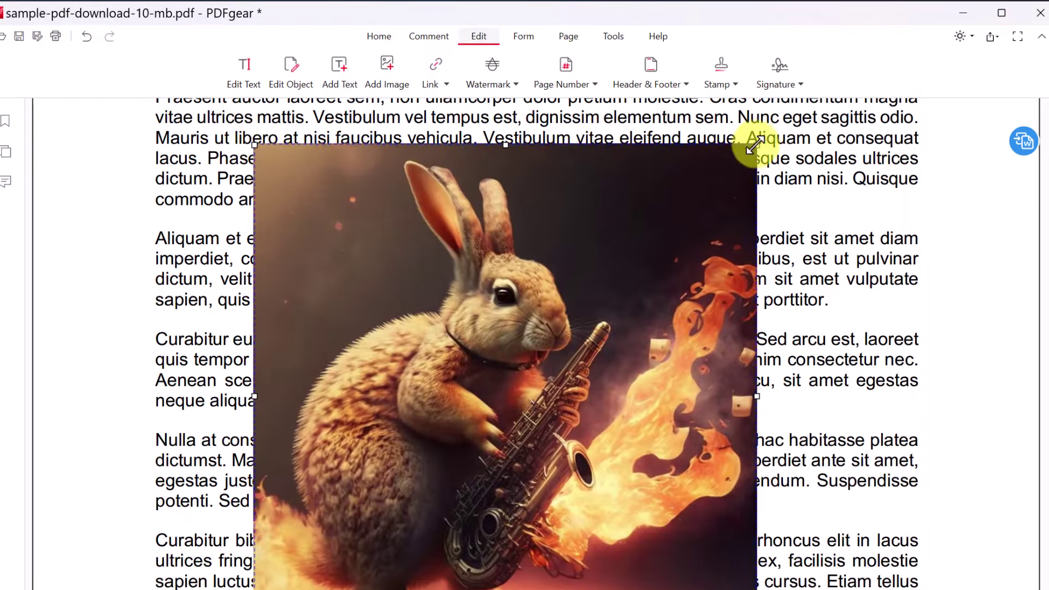
pyautogui.moveTo(752, 147); pyautogui.dragTo(510, 332)
pyautogui.moveTo(381, 479); pyautogui.dragTo(678, 346)
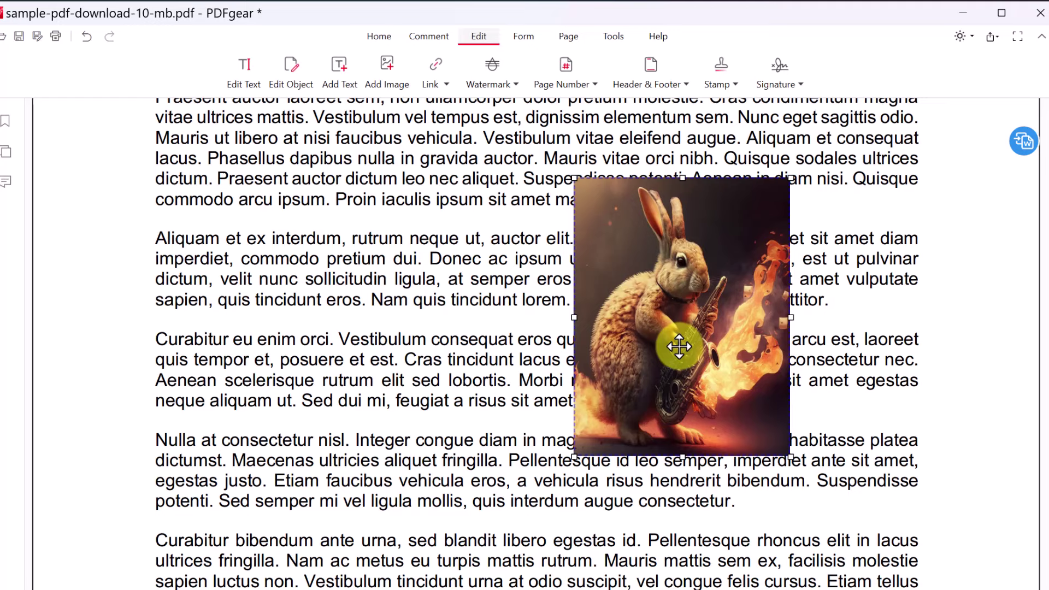
pyautogui.moveTo(679, 346); pyautogui.dragTo(439, 279)
# Step: Delete the bunny picture from the page via its right-click menu
pyautogui.rightClick(437, 277)
pyautogui.click(405, 226)
pyautogui.rightClick(407, 229)
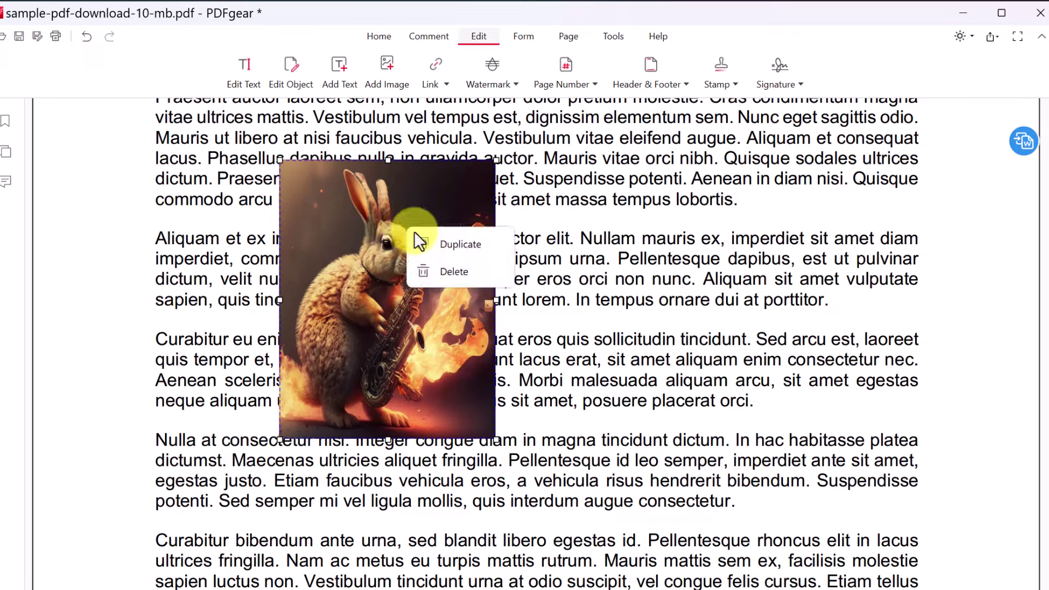
pyautogui.click(458, 271)
pyautogui.scroll(5, 497, 330)
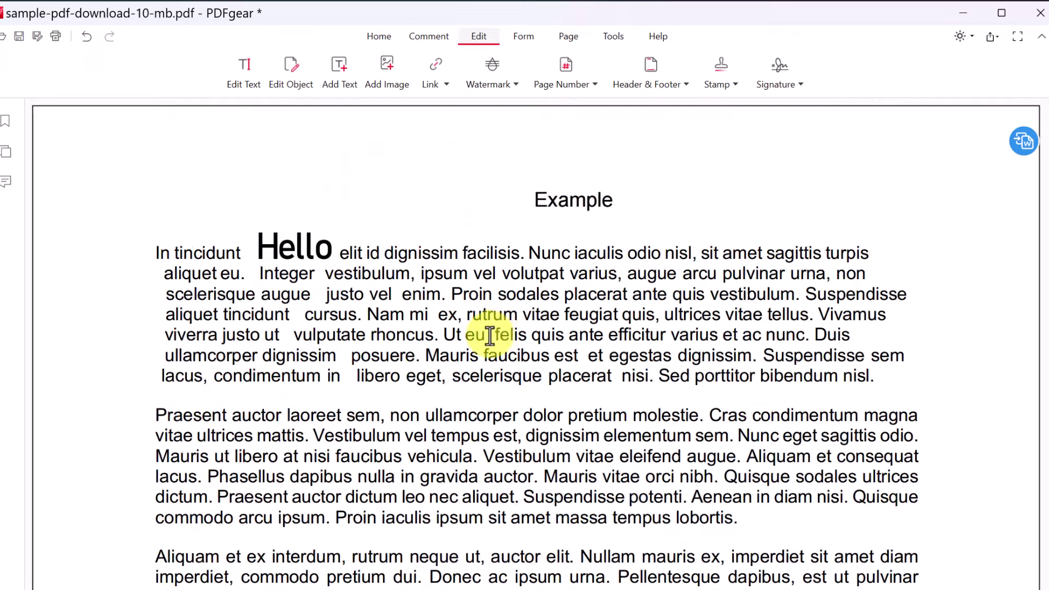
# Step: Rotate the page 2 aerial airport photo 90 degrees so its runway runs vertically
pyautogui.scroll(-15, 490, 335)
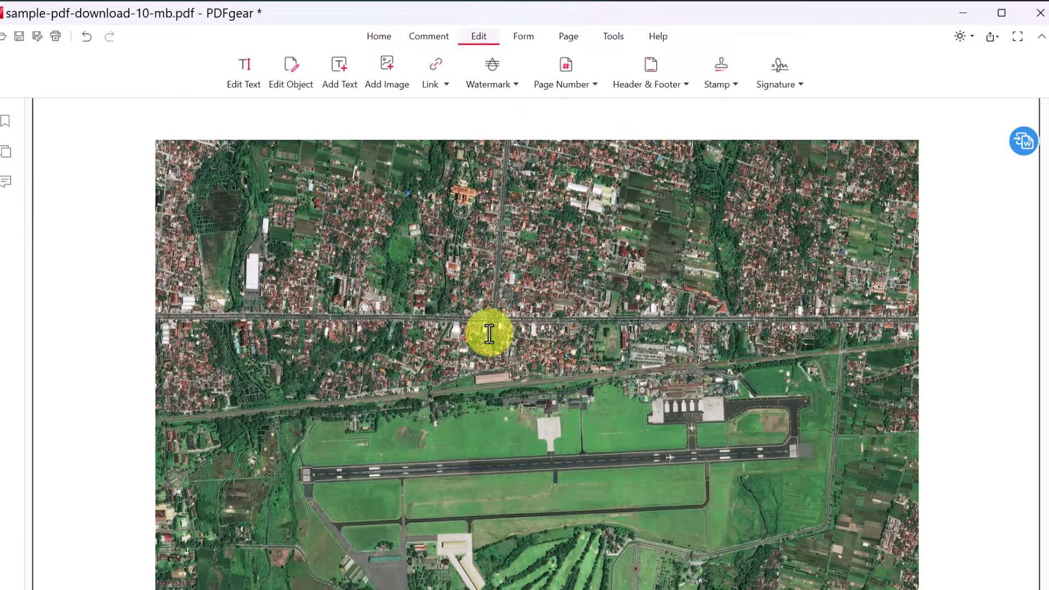
pyautogui.scroll(-1, 488, 333)
pyautogui.scroll(1, 489, 334)
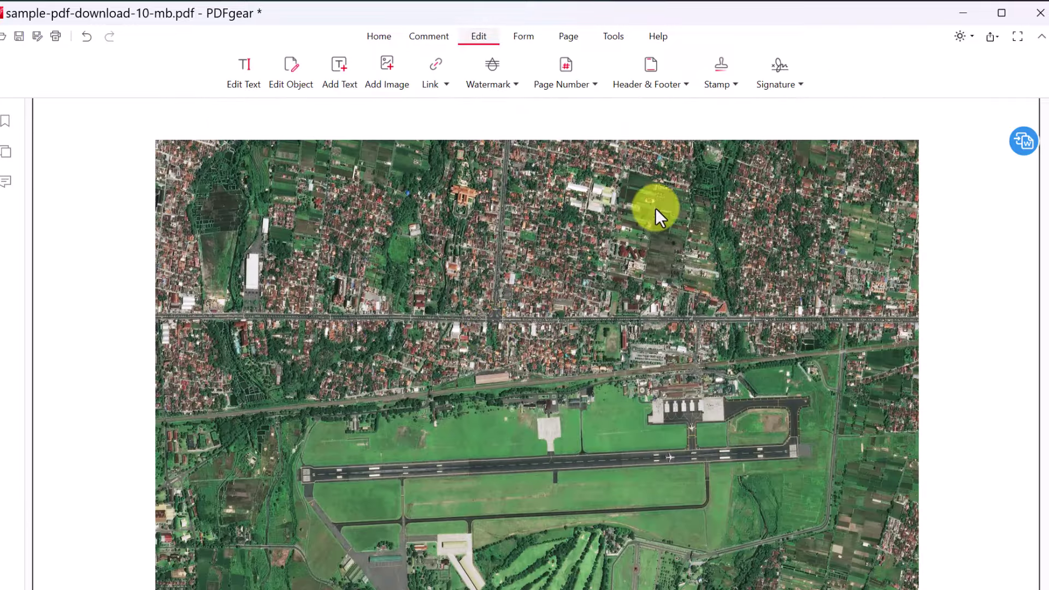
pyautogui.moveTo(654, 209)
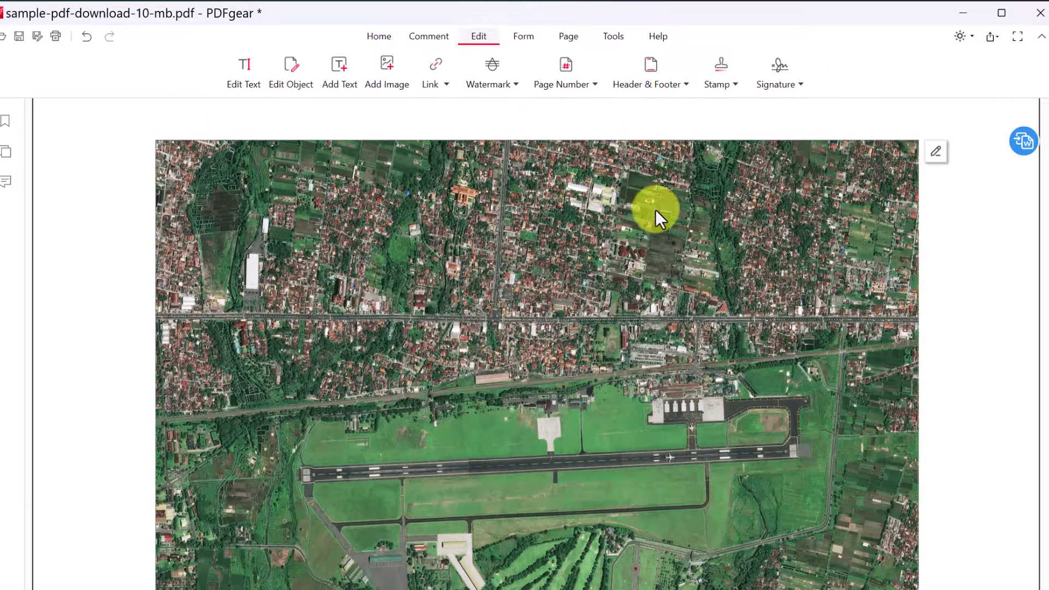
pyautogui.click(934, 153)
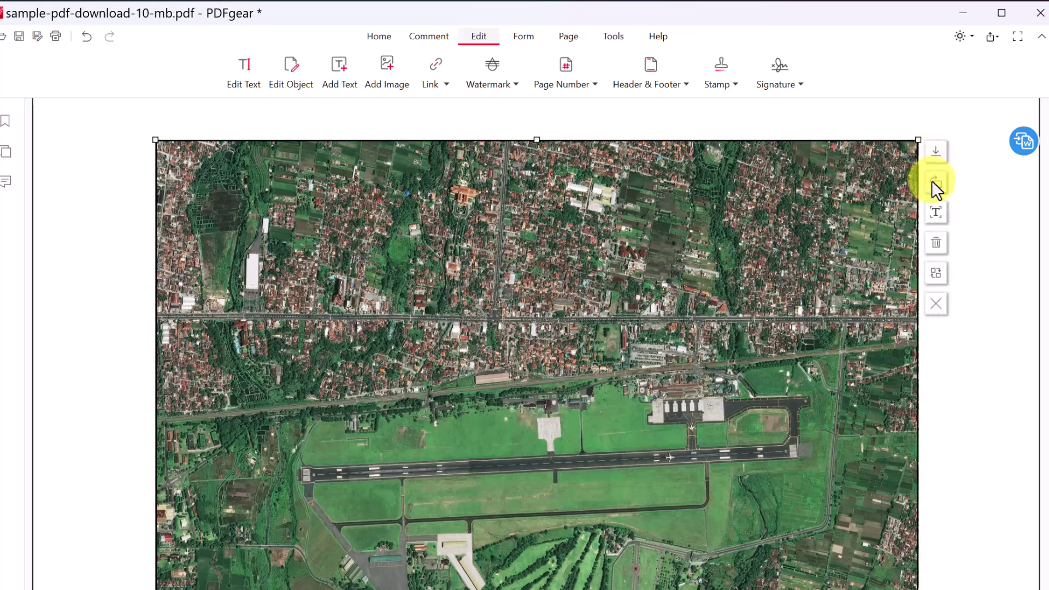
pyautogui.click(933, 181)
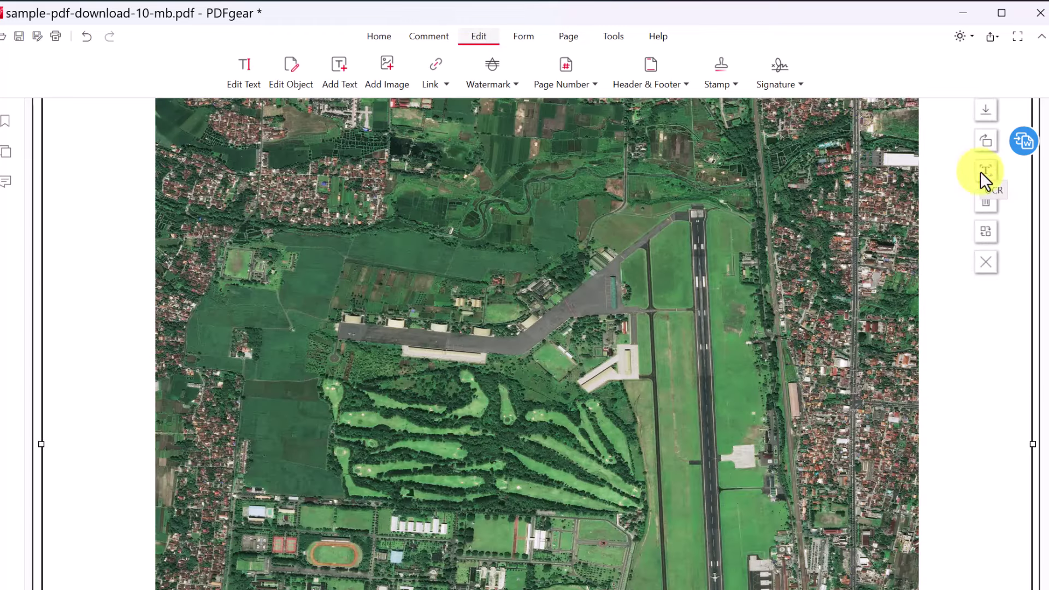
# Step: Replace the aerial photo with 'bunny flamming saxophone.png' from the Desktop
pyautogui.click(984, 233)
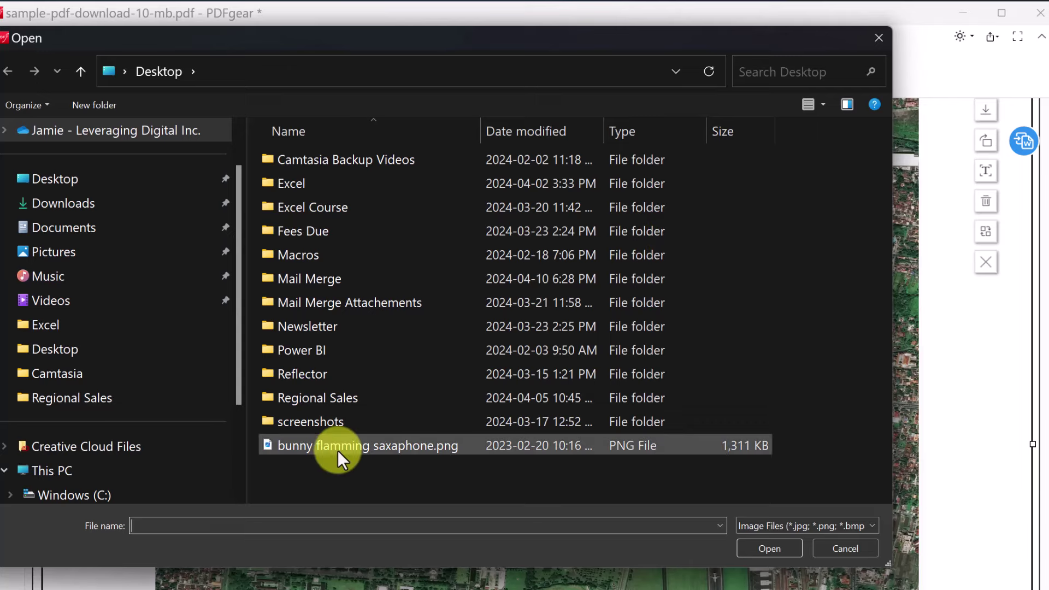
pyautogui.click(339, 448)
pyautogui.click(765, 549)
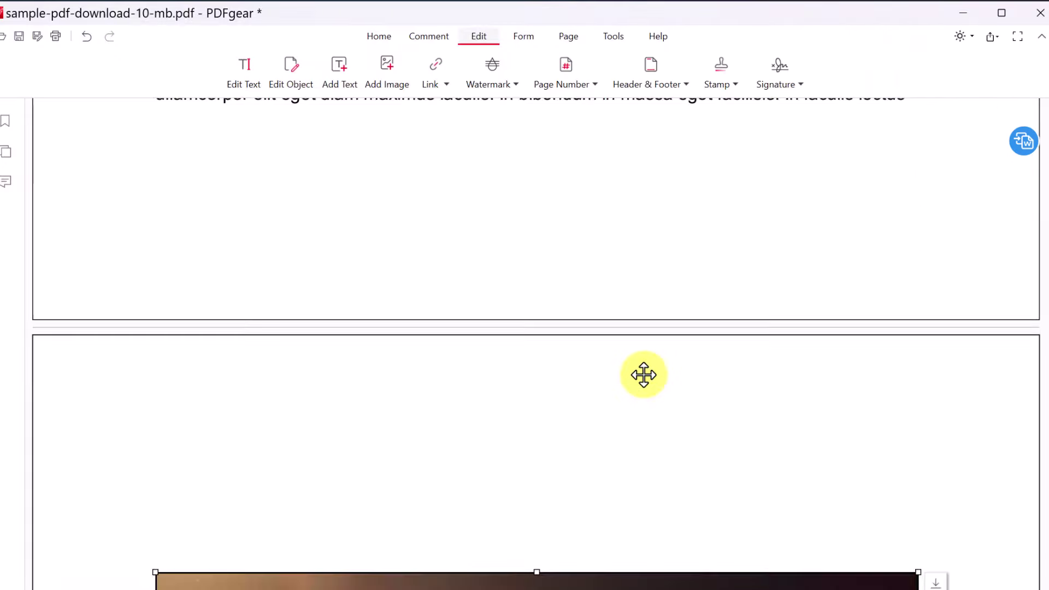
pyautogui.scroll(-10, 643, 374)
pyautogui.scroll(-4, 637, 374)
pyautogui.scroll(9, 633, 393)
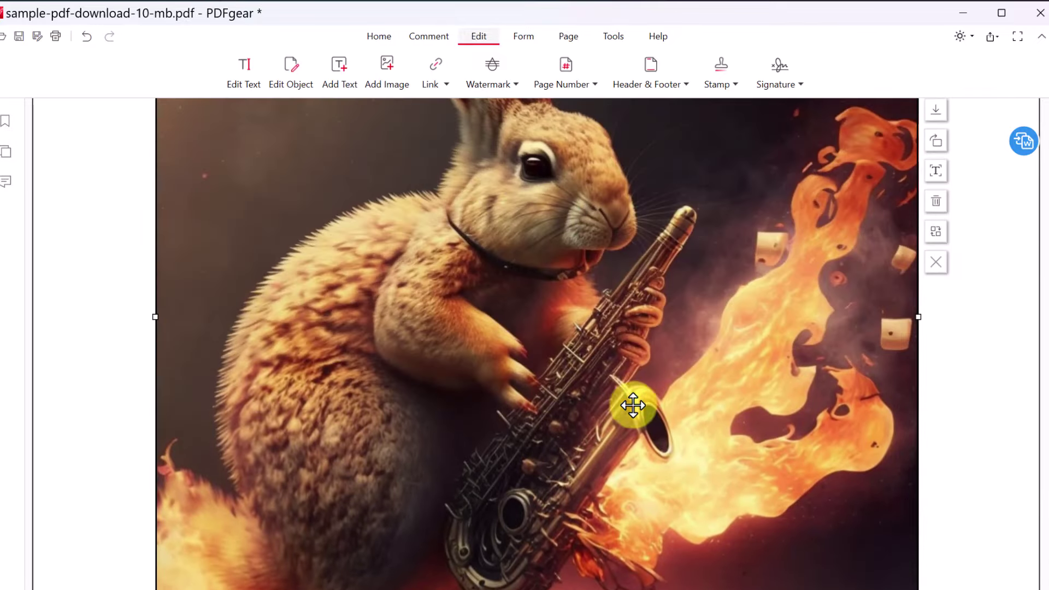
pyautogui.scroll(1, 642, 399)
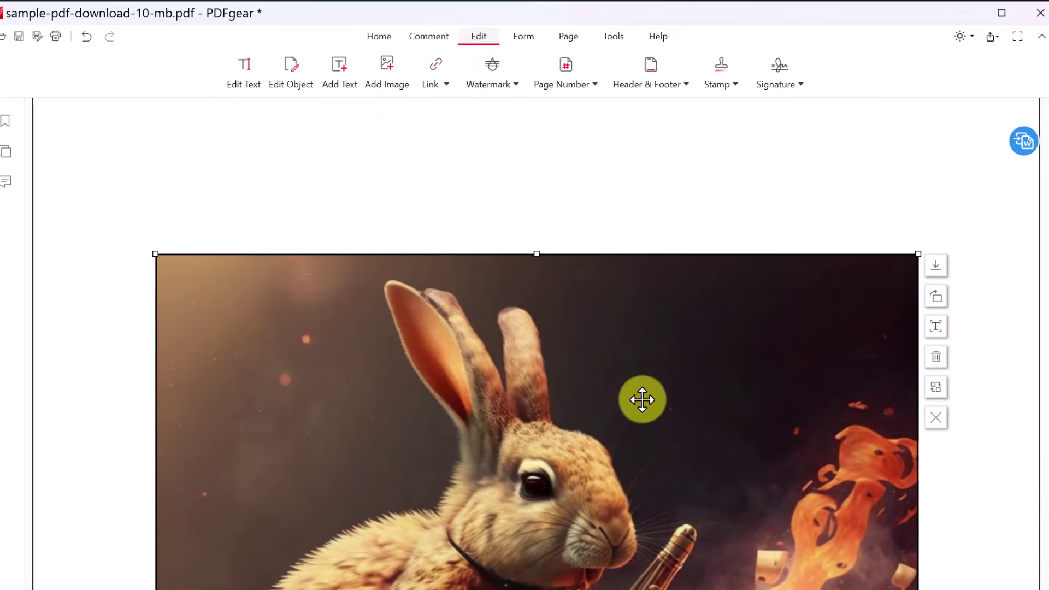
pyautogui.scroll(-6, 606, 360)
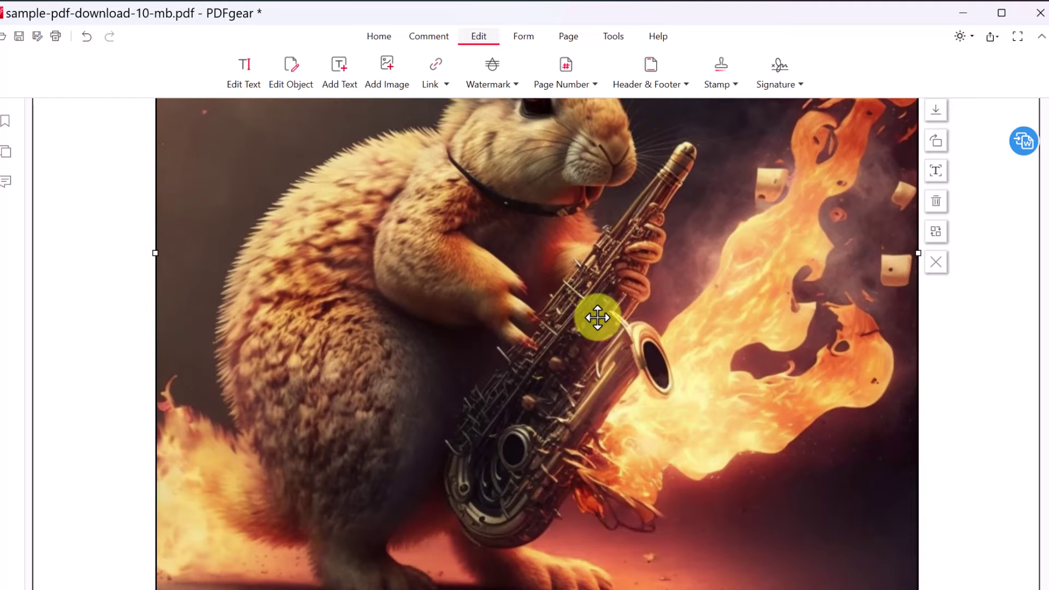
pyautogui.click(379, 36)
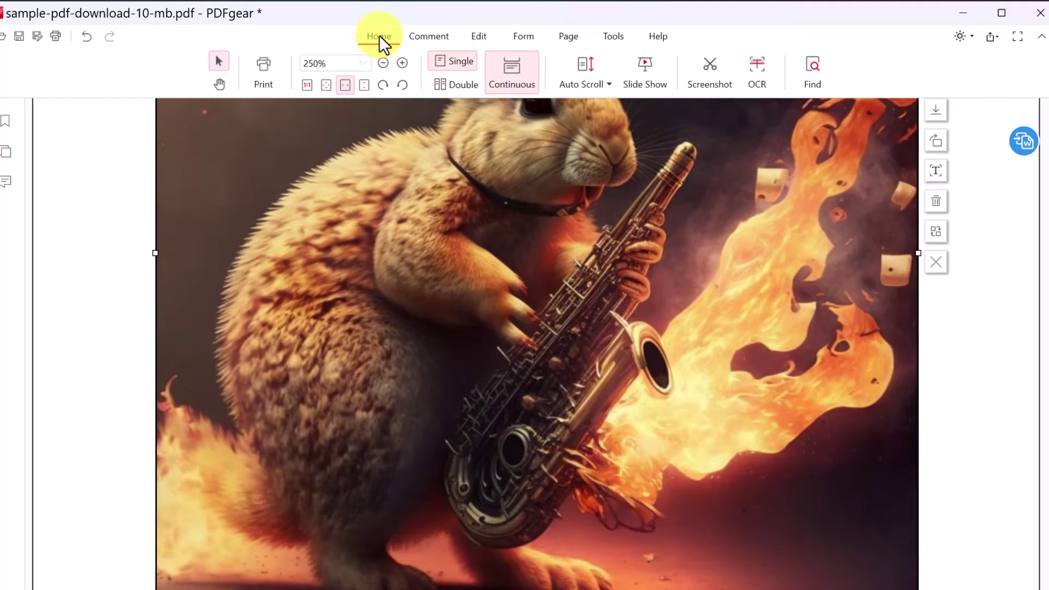
pyautogui.click(326, 85)
pyautogui.scroll(5, 543, 280)
pyautogui.scroll(5, 542, 295)
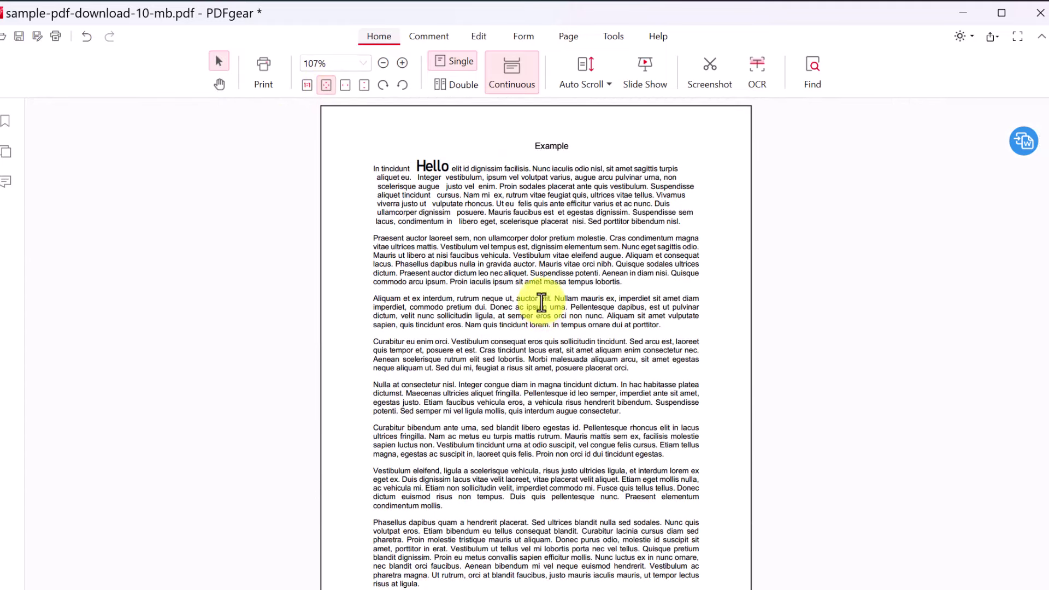
pyautogui.click(479, 36)
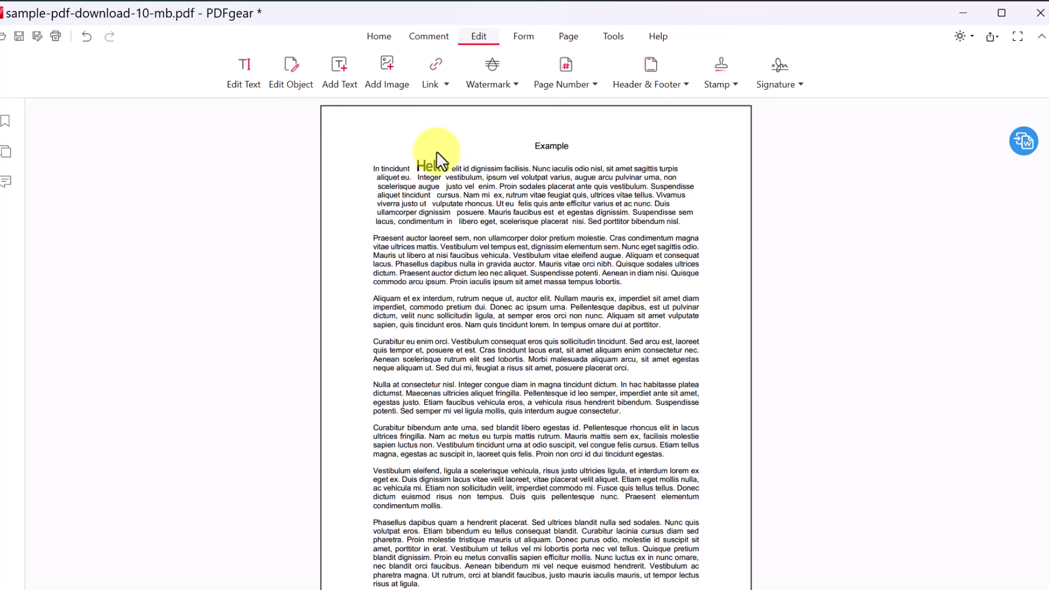
# Step: Draft a URL link over the word 'Hello' in link editing mode, then cancel it
pyautogui.click(434, 67)
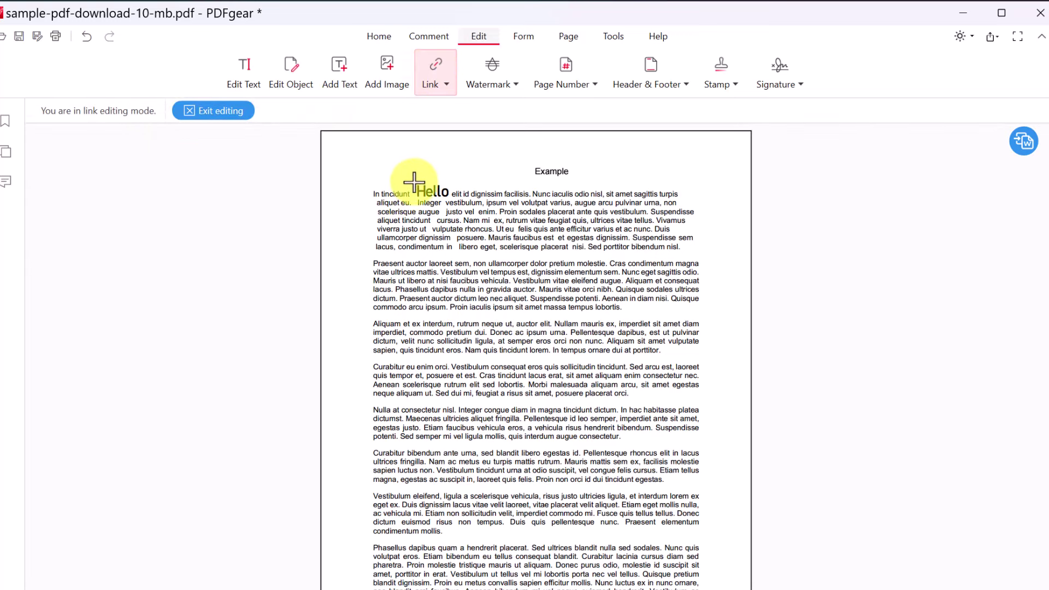
pyautogui.moveTo(412, 181); pyautogui.dragTo(450, 201)
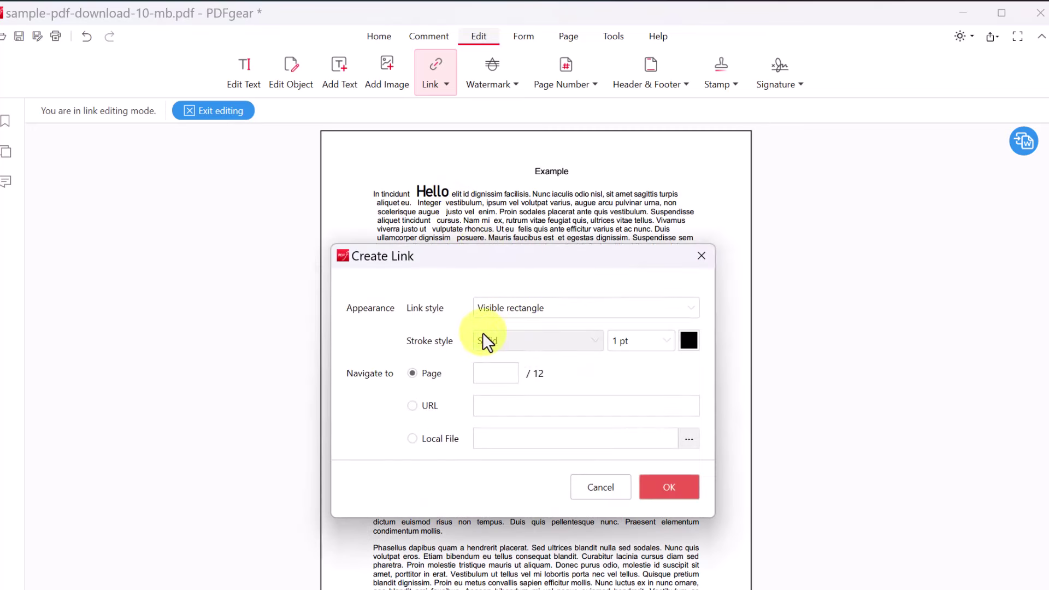
pyautogui.click(411, 407)
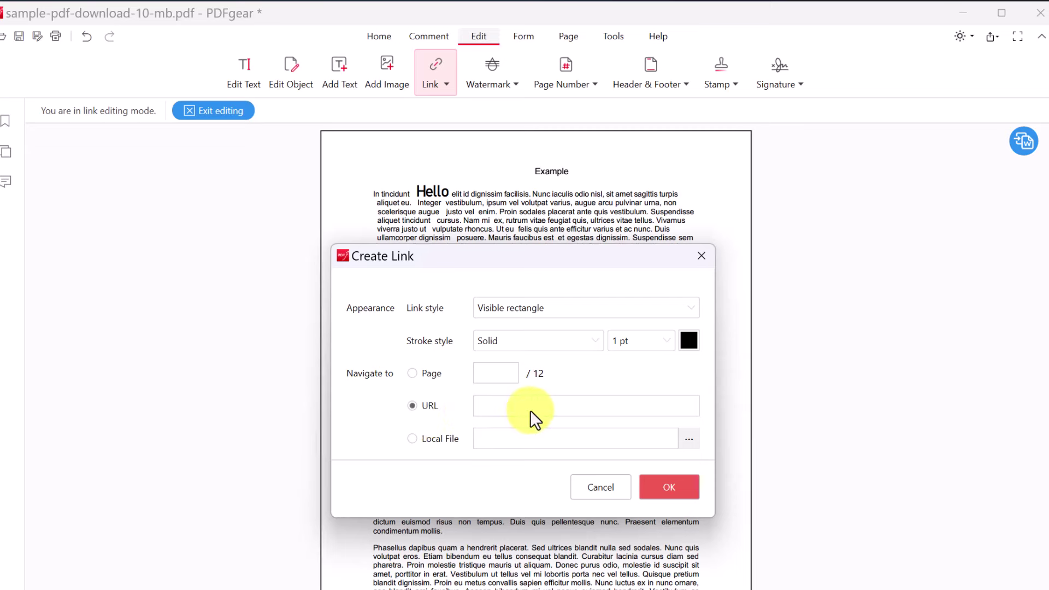
pyautogui.click(599, 487)
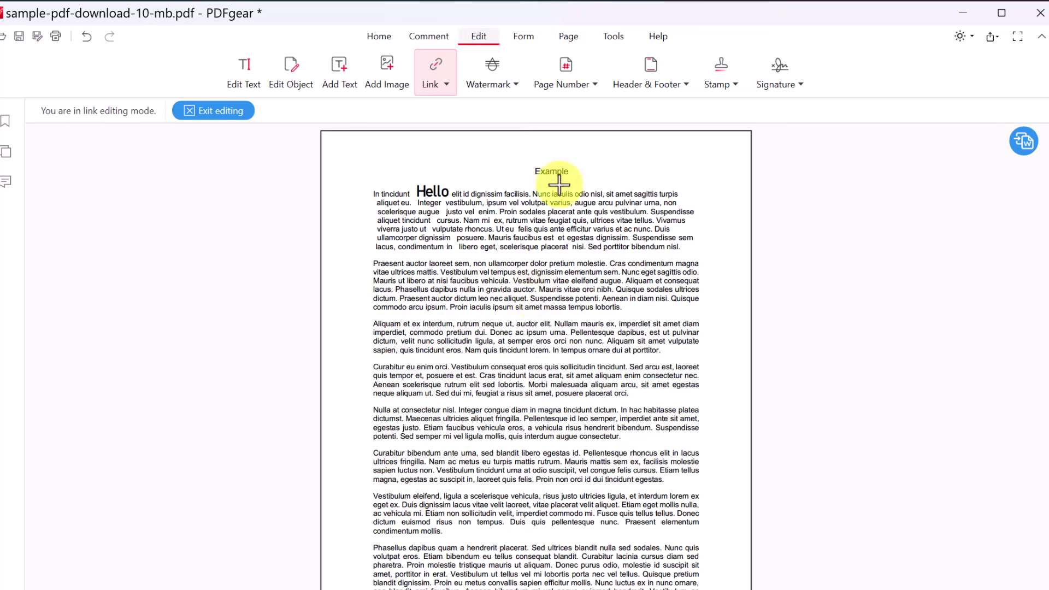
# Step: Add a diagonal 'Draft' text watermark to the document
pyautogui.click(506, 83)
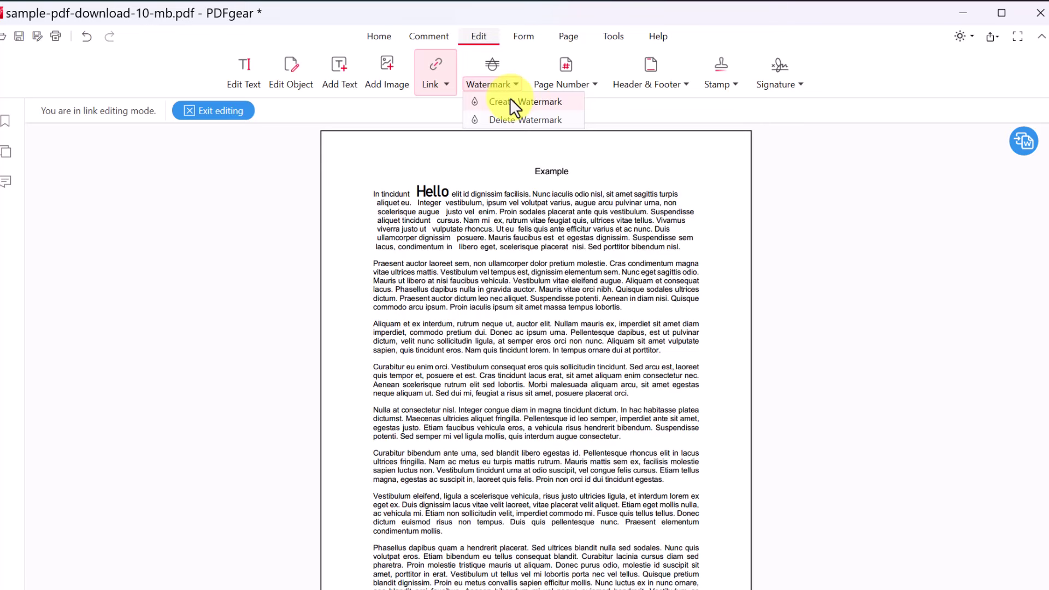
pyautogui.click(511, 101)
pyautogui.click(549, 220)
pyautogui.write('Draft')
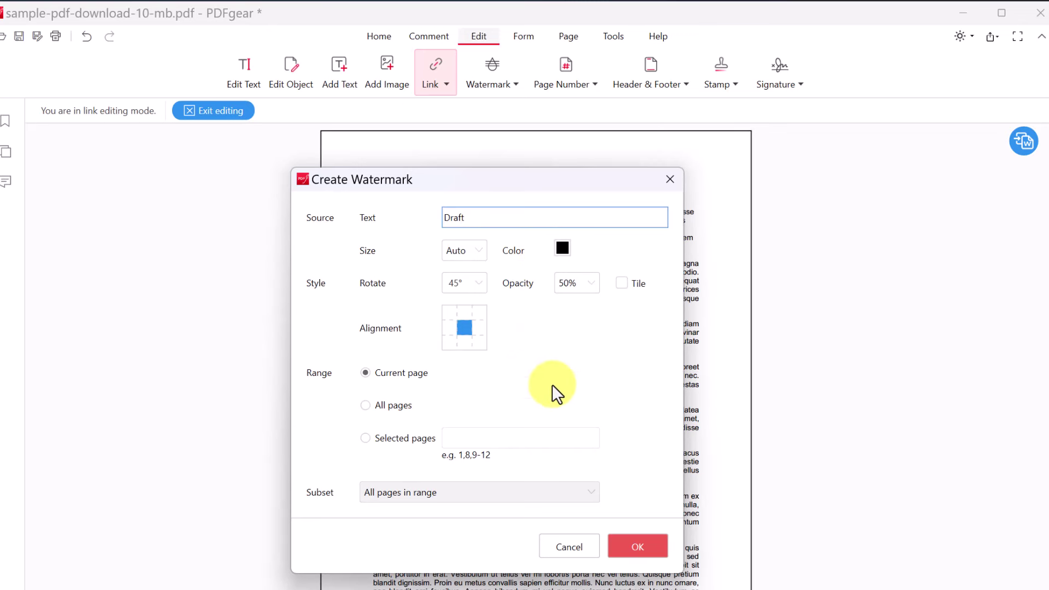
pyautogui.click(638, 541)
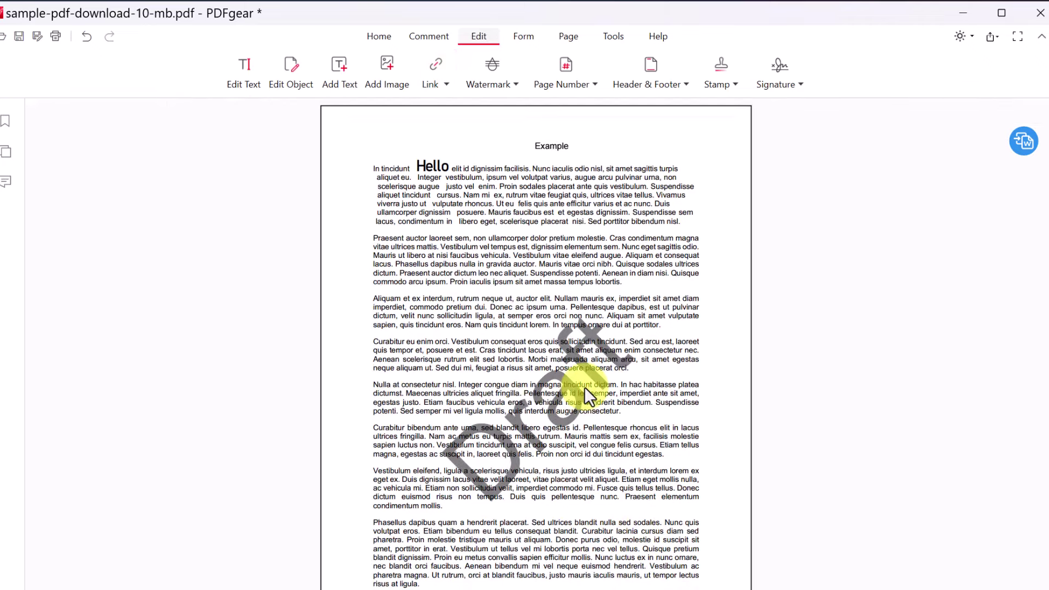
pyautogui.scroll(-10, 556, 443)
pyautogui.scroll(10, 556, 450)
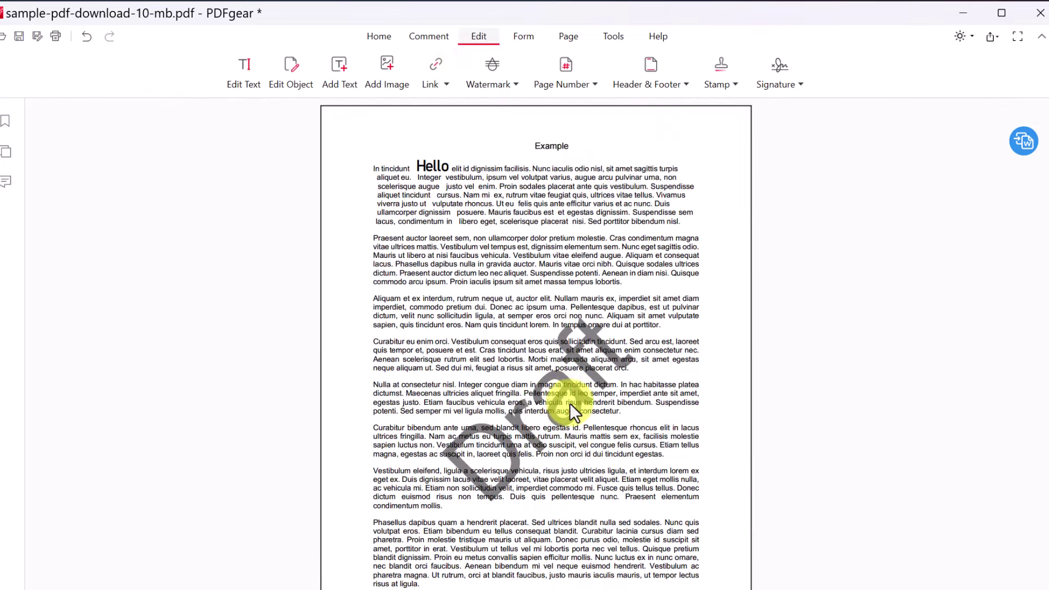
# Step: Delete all watermarks from the PDF and confirm
pyautogui.click(511, 82)
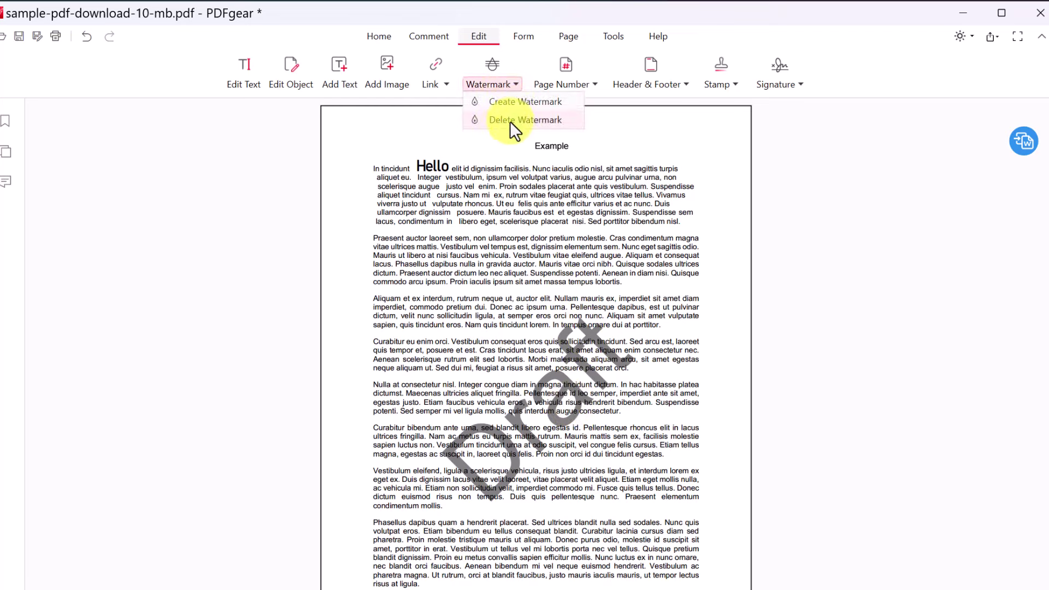
pyautogui.click(510, 122)
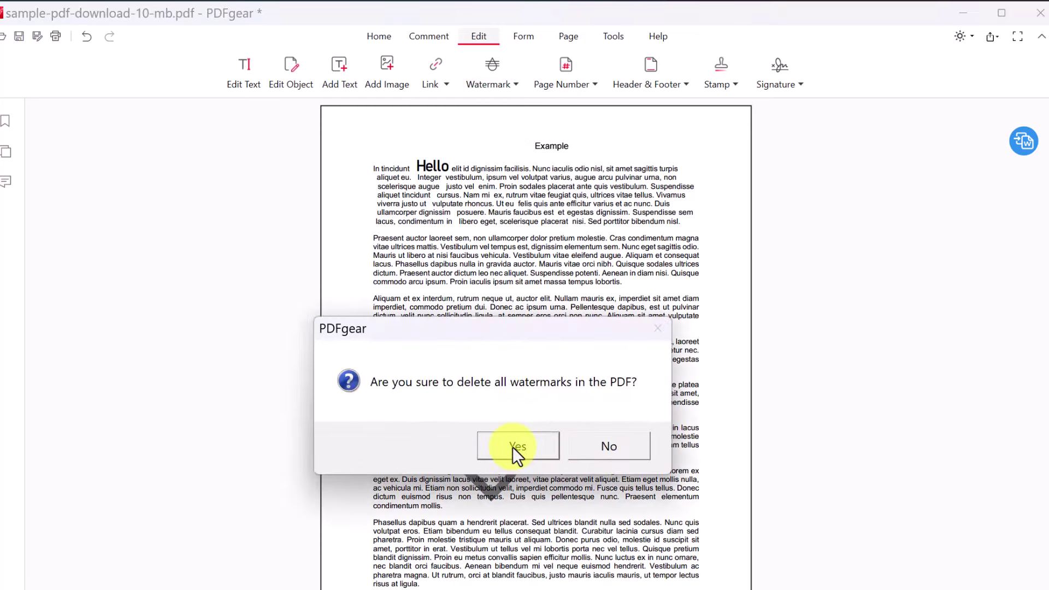
pyautogui.click(513, 447)
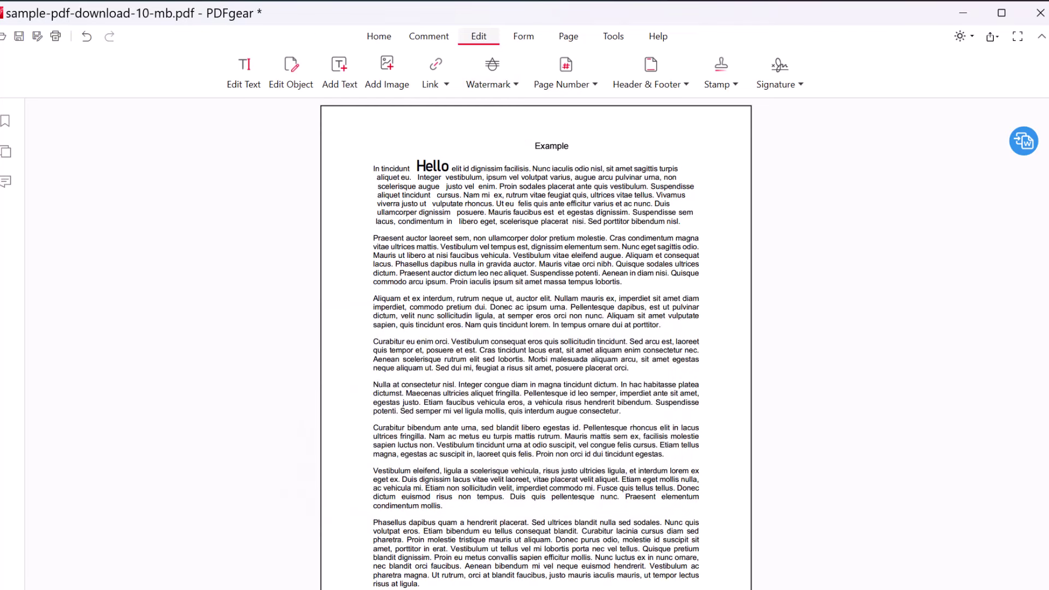
# Step: Add page numbers with default settings, a left-aligned header starting at 1
pyautogui.click(589, 82)
pyautogui.click(568, 101)
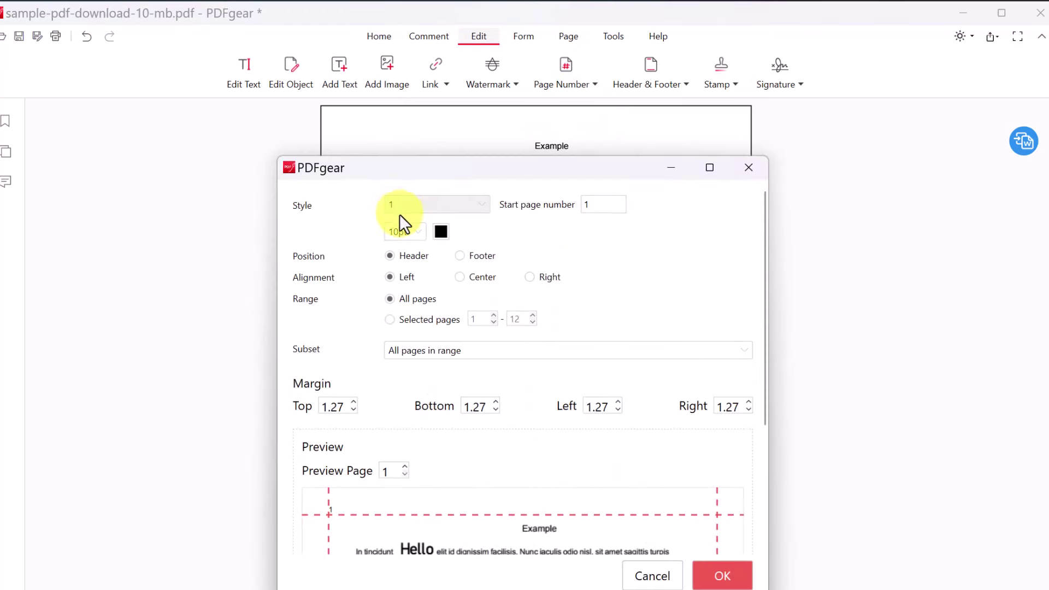
pyautogui.click(723, 571)
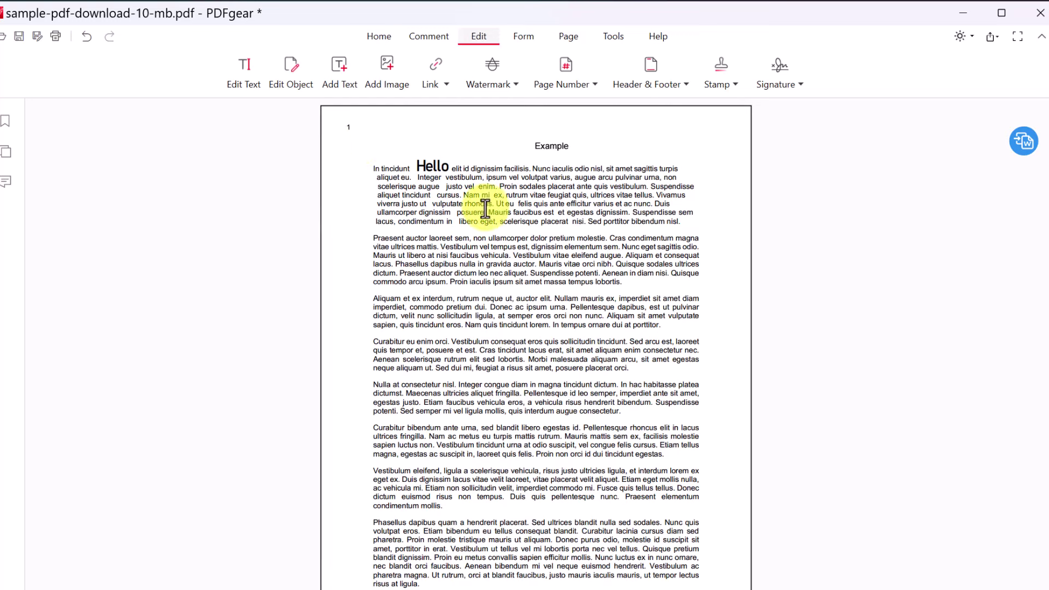
pyautogui.click(653, 87)
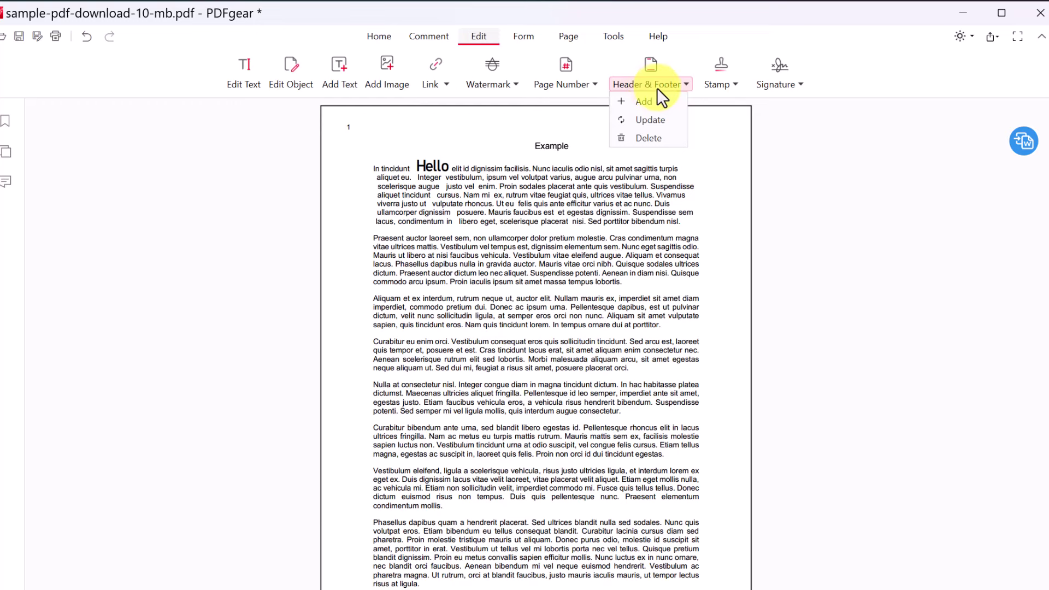
pyautogui.click(725, 85)
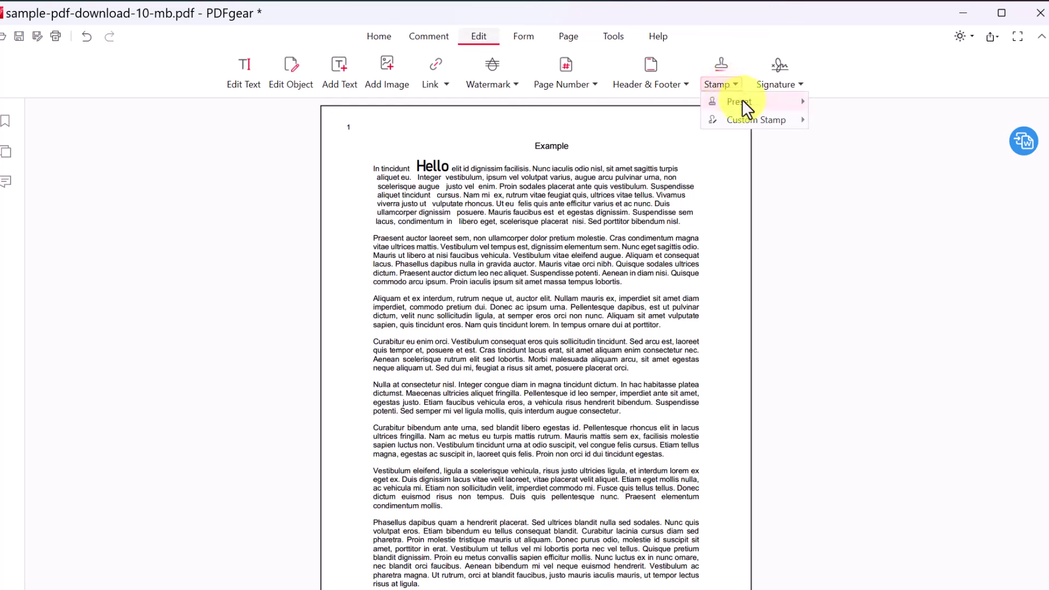
pyautogui.moveTo(743, 102)
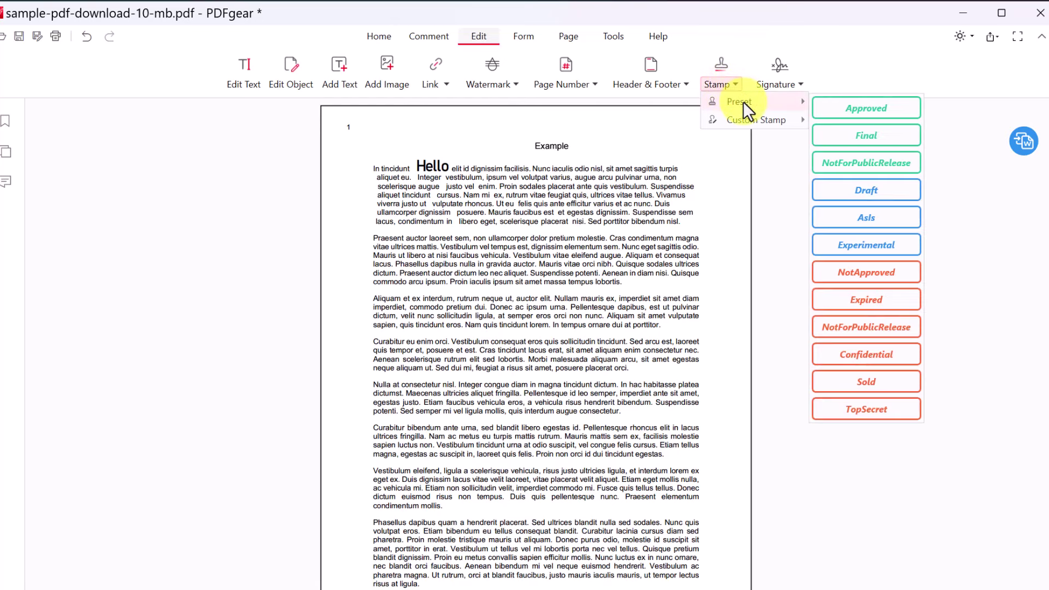
pyautogui.moveTo(746, 124)
pyautogui.click(880, 113)
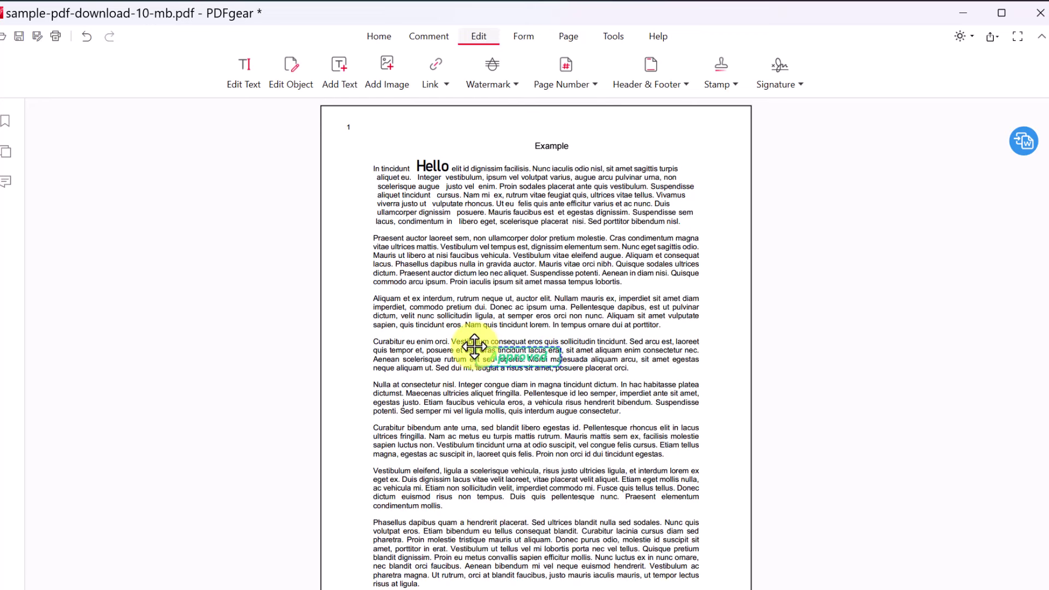
pyautogui.click(473, 348)
pyautogui.moveTo(558, 346); pyautogui.dragTo(671, 264)
pyautogui.moveTo(596, 314); pyautogui.dragTo(545, 370)
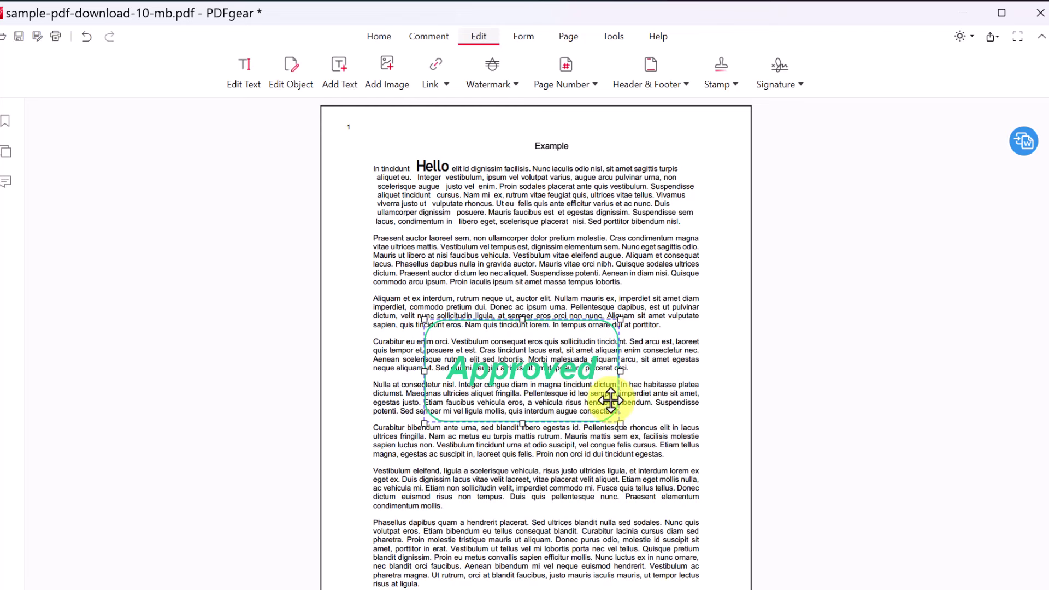
pyautogui.press('Delete')
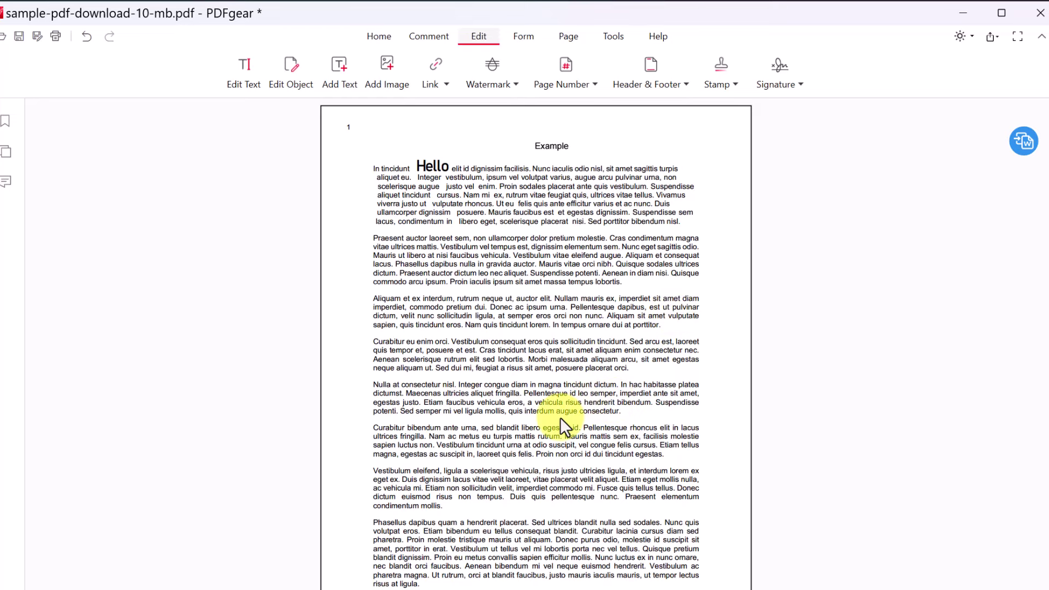
# Step: Create a new hand-drawn signature in the Write tab
pyautogui.scroll(-2, 563, 425)
pyautogui.scroll(-10, 559, 418)
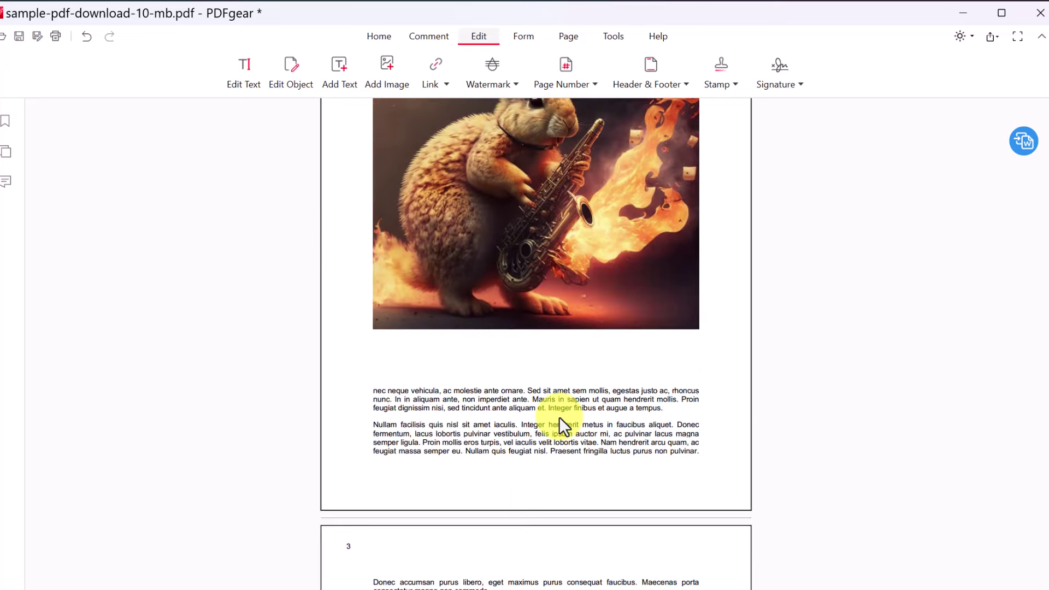
pyautogui.scroll(1, 559, 417)
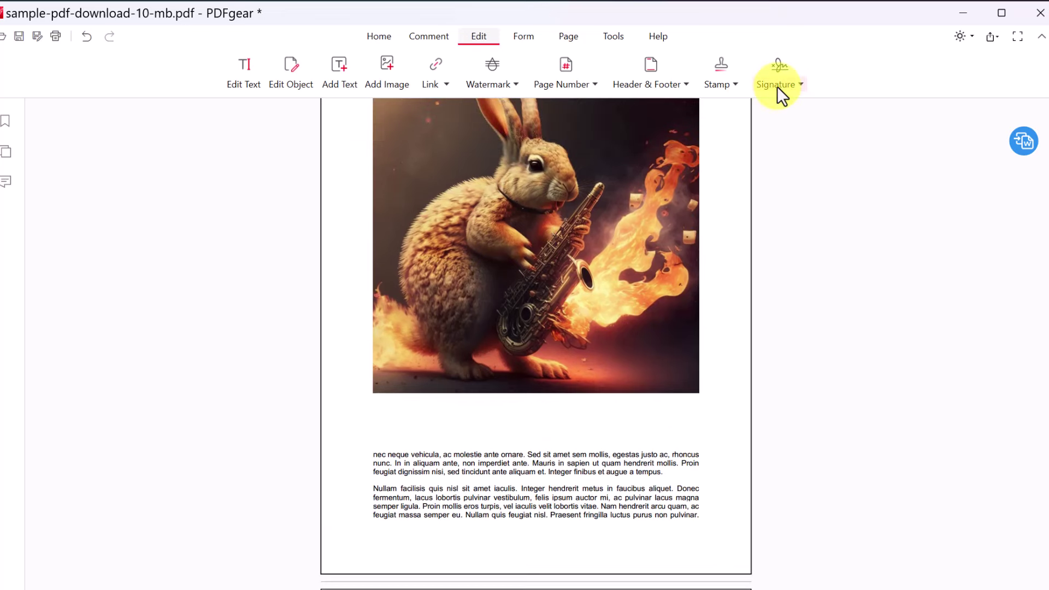
pyautogui.click(800, 87)
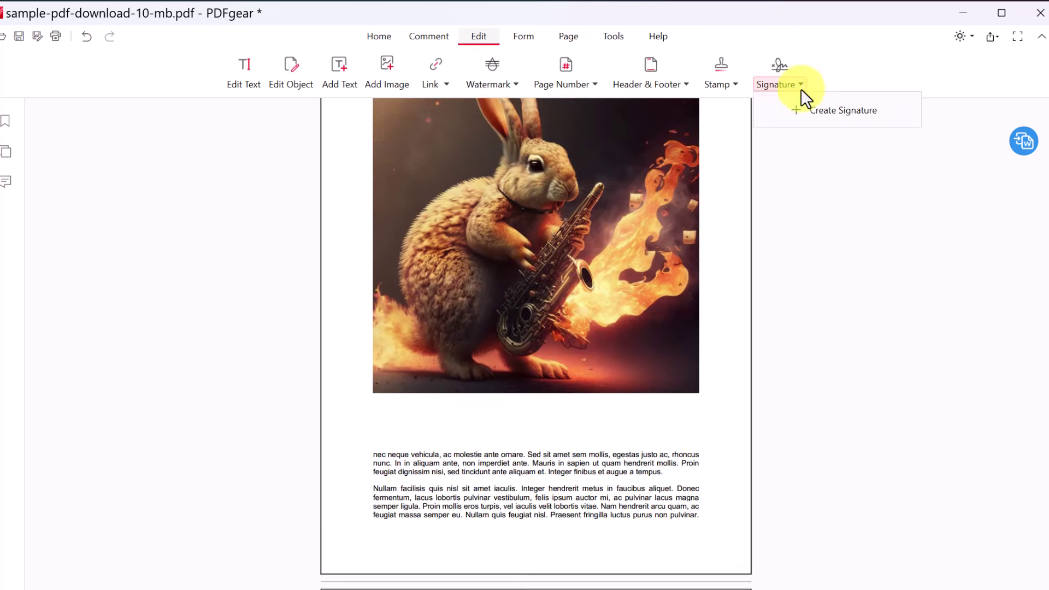
pyautogui.click(829, 112)
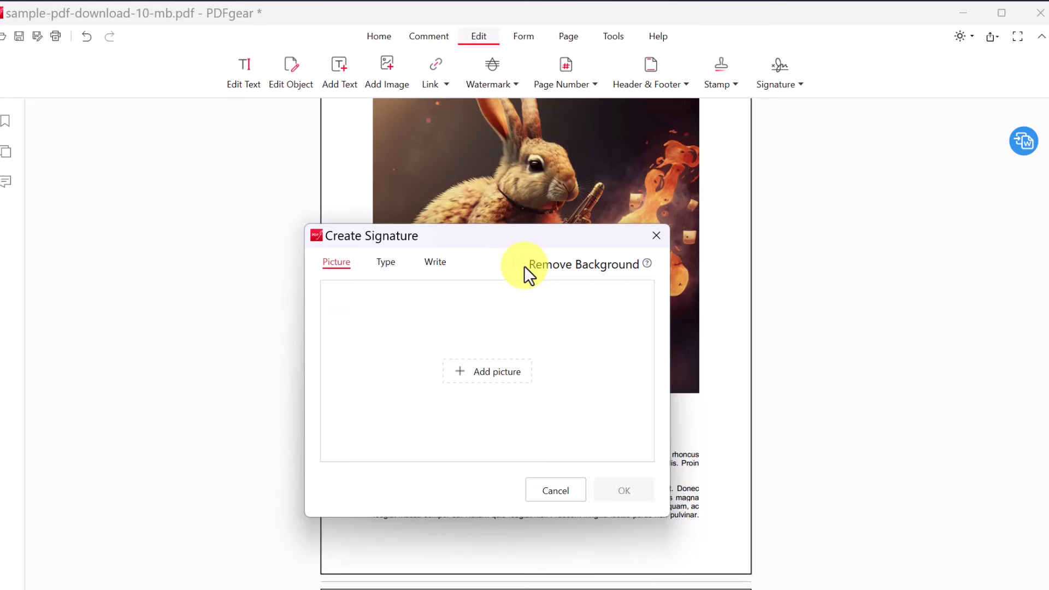
pyautogui.click(385, 269)
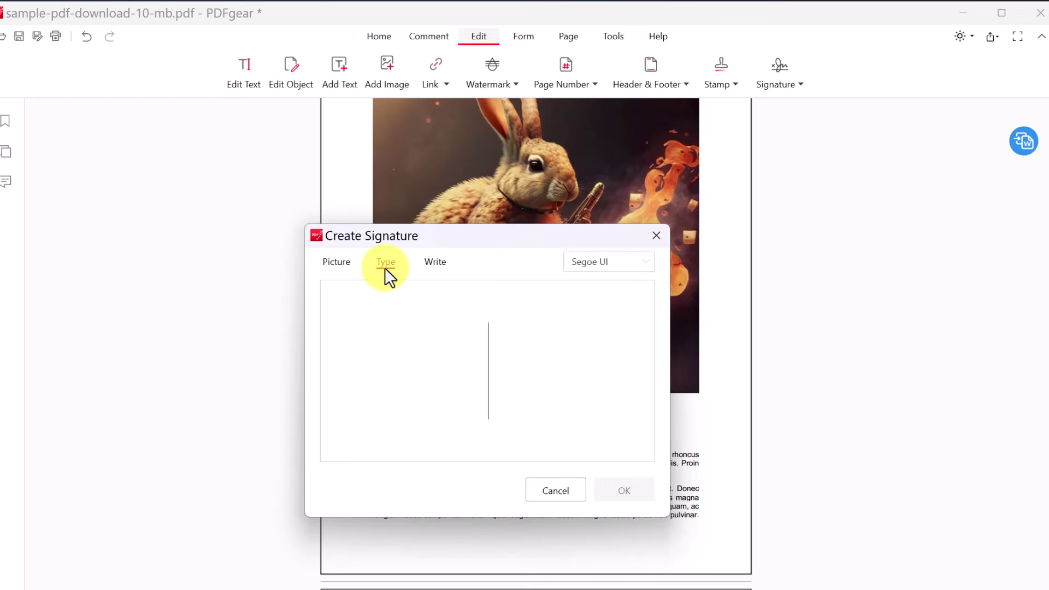
pyautogui.click(440, 264)
pyautogui.moveTo(405, 393)
pyautogui.mouseDown()
pyautogui.moveTo(379, 337)
pyautogui.moveTo(415, 369)
pyautogui.moveTo(463, 370)
pyautogui.mouseUp()
pyautogui.moveTo(501, 325)
pyautogui.mouseDown()
pyautogui.moveTo(502, 358)
pyautogui.moveTo(515, 337)
pyautogui.moveTo(536, 358)
pyautogui.moveTo(558, 340)
pyautogui.moveTo(601, 349)
pyautogui.mouseUp()
pyautogui.click(625, 490)
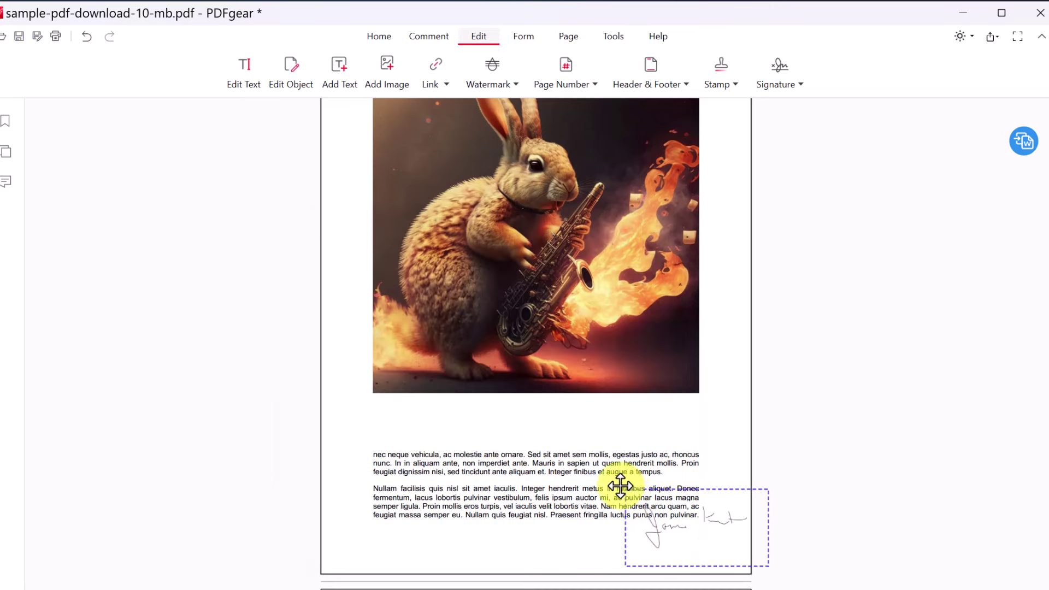
# Step: Place the signature just below the rabbit image on page 2 and flatten it
pyautogui.click(357, 391)
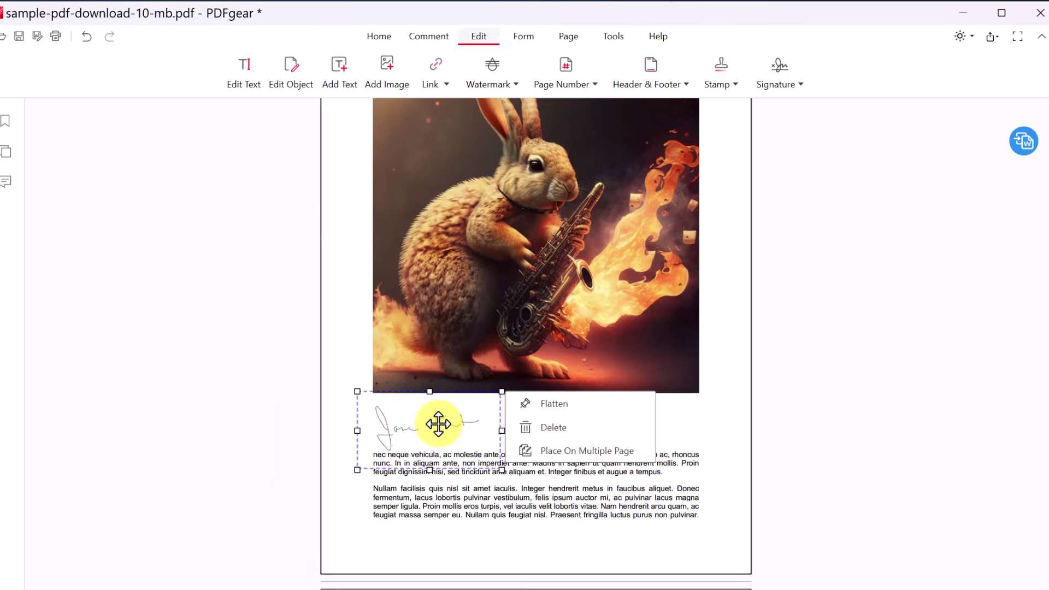
pyautogui.click(566, 407)
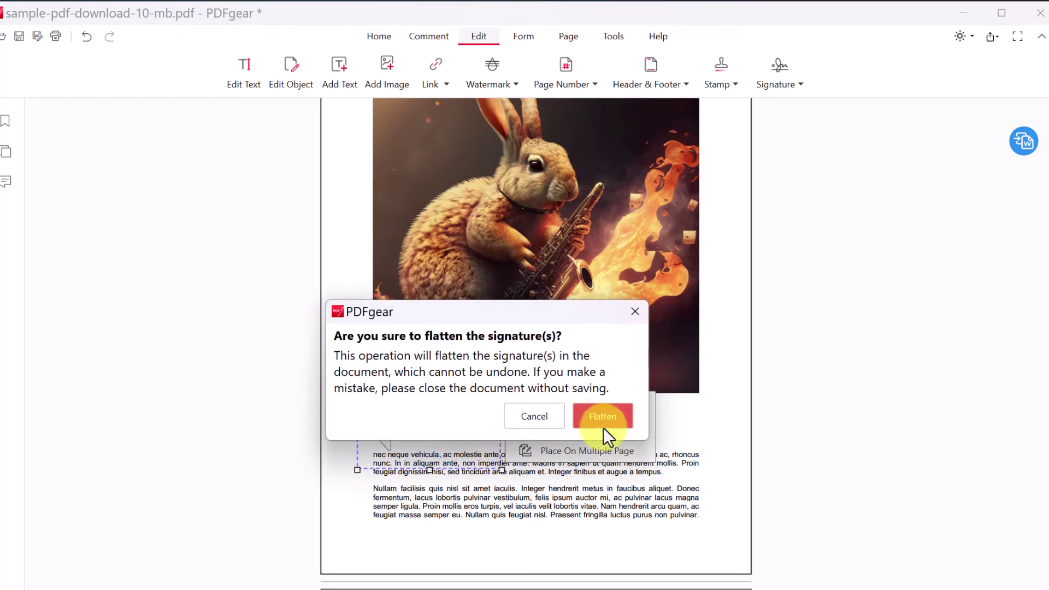
pyautogui.click(604, 419)
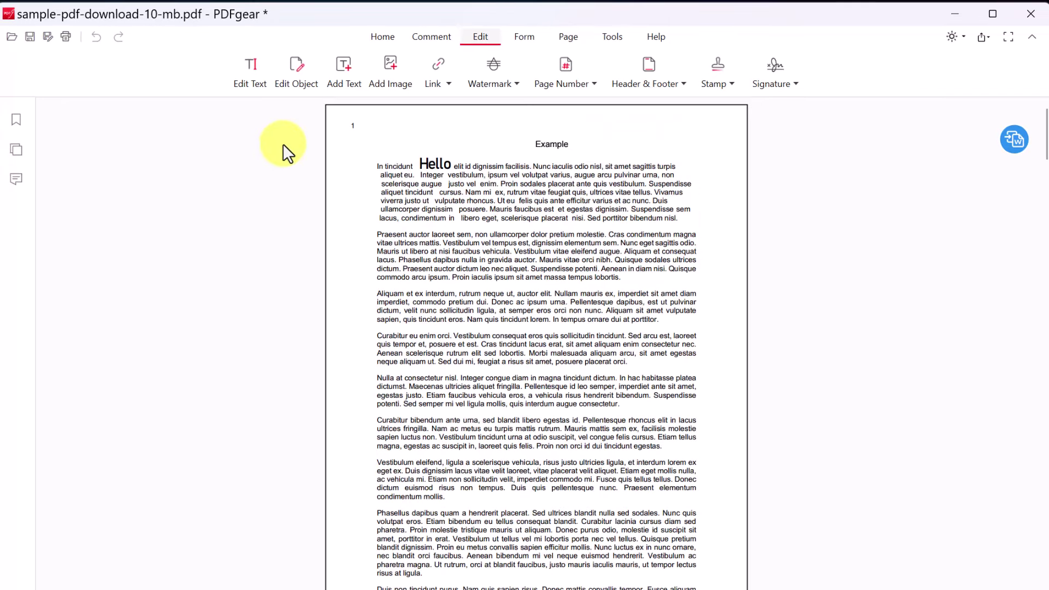
# Step: In the Page view, move pages 6 and 7 to after page 2, becoming pages 3 and 4
pyautogui.click(568, 36)
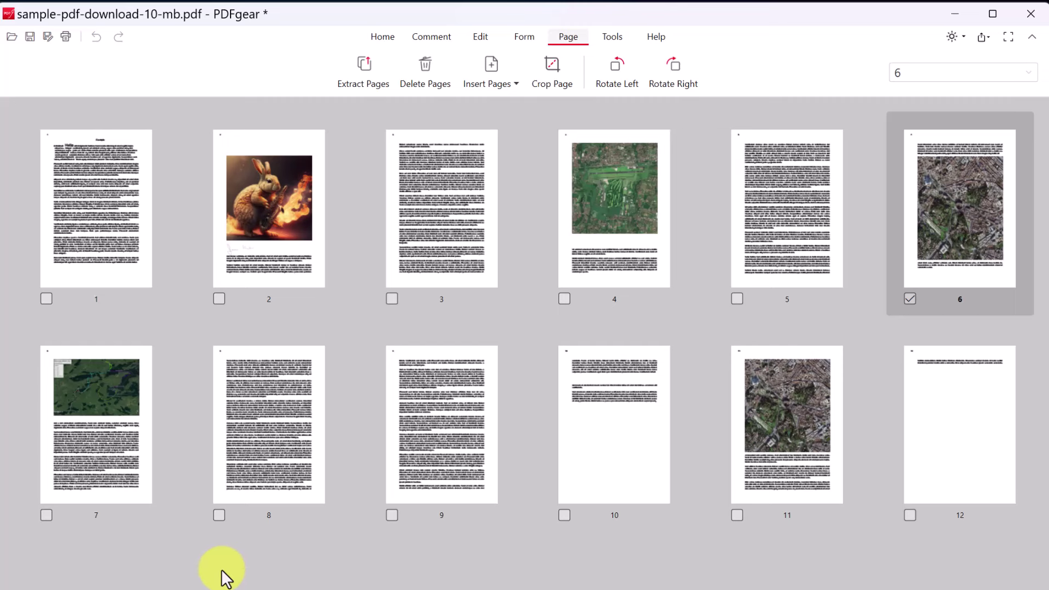
pyautogui.keyDown('ctrl'); pyautogui.click(97, 422); pyautogui.keyUp('ctrl')
pyautogui.moveTo(101, 418); pyautogui.dragTo(384, 232)
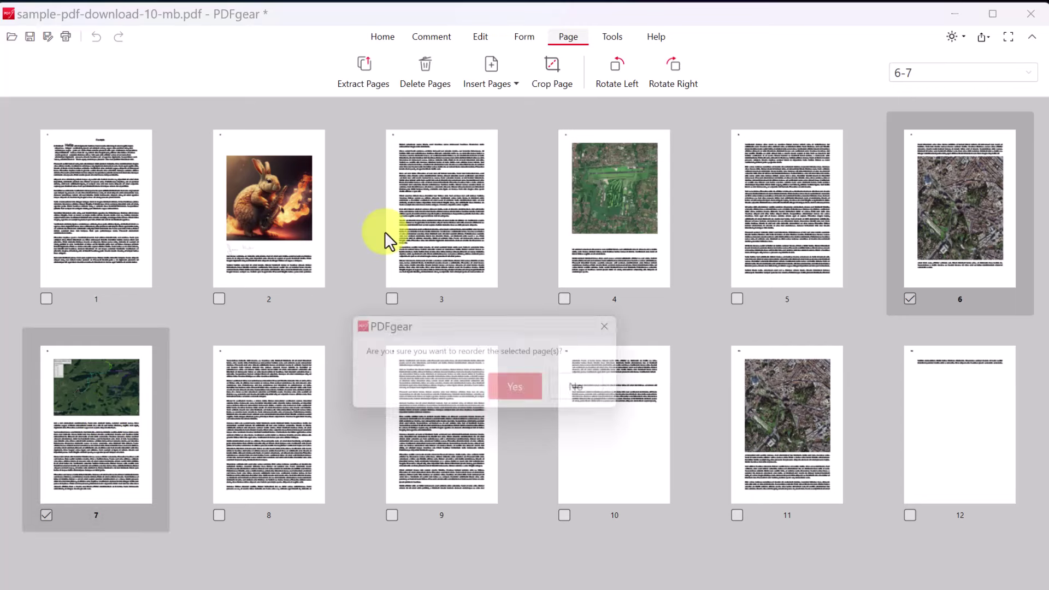
pyautogui.click(524, 391)
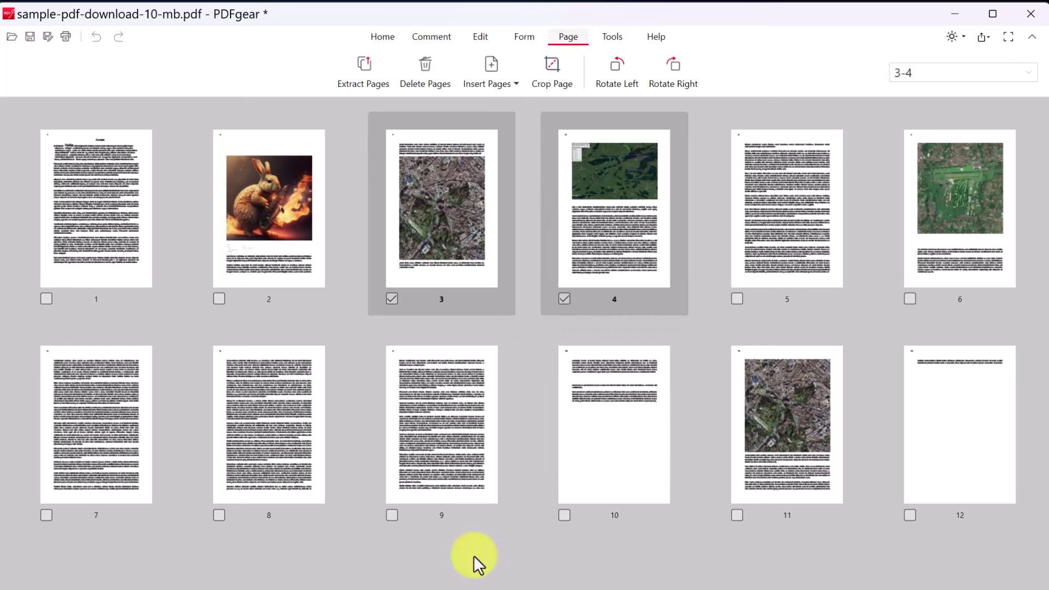
pyautogui.click(361, 336)
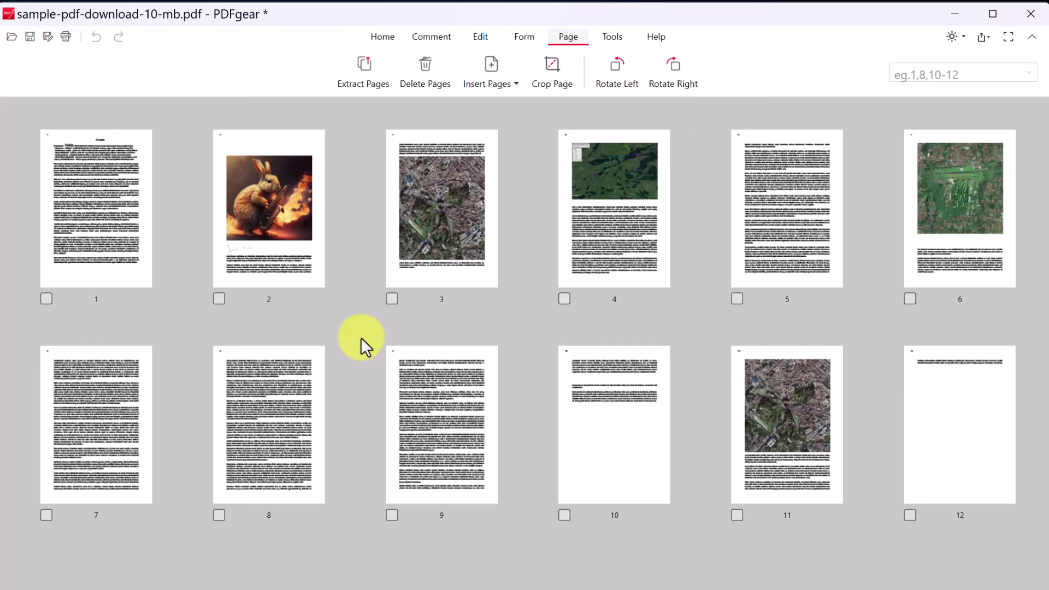
pyautogui.click(213, 298)
pyautogui.click(561, 299)
pyautogui.click(362, 76)
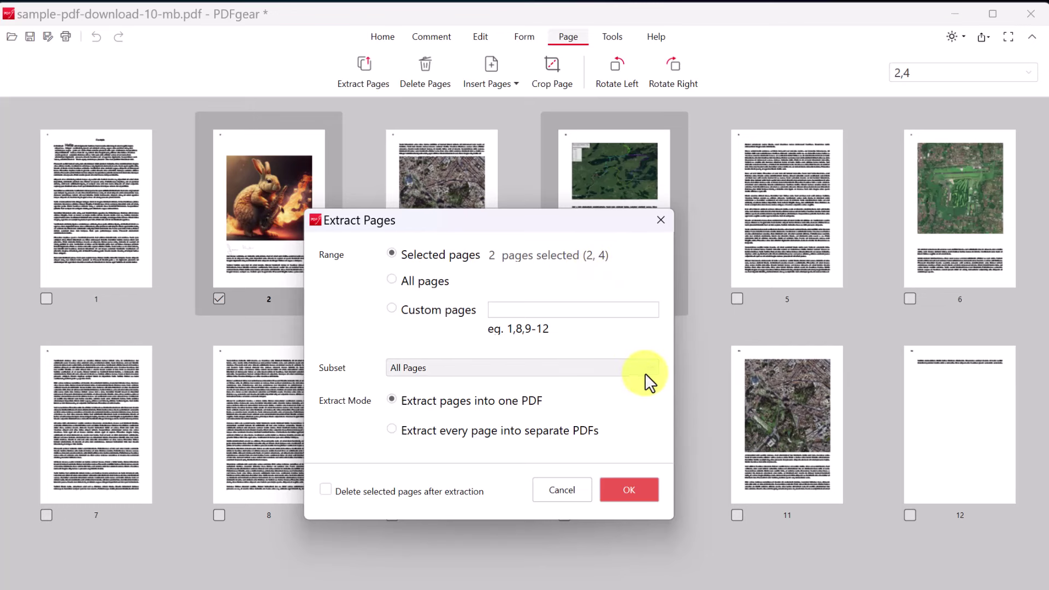
pyautogui.click(661, 220)
pyautogui.click(365, 309)
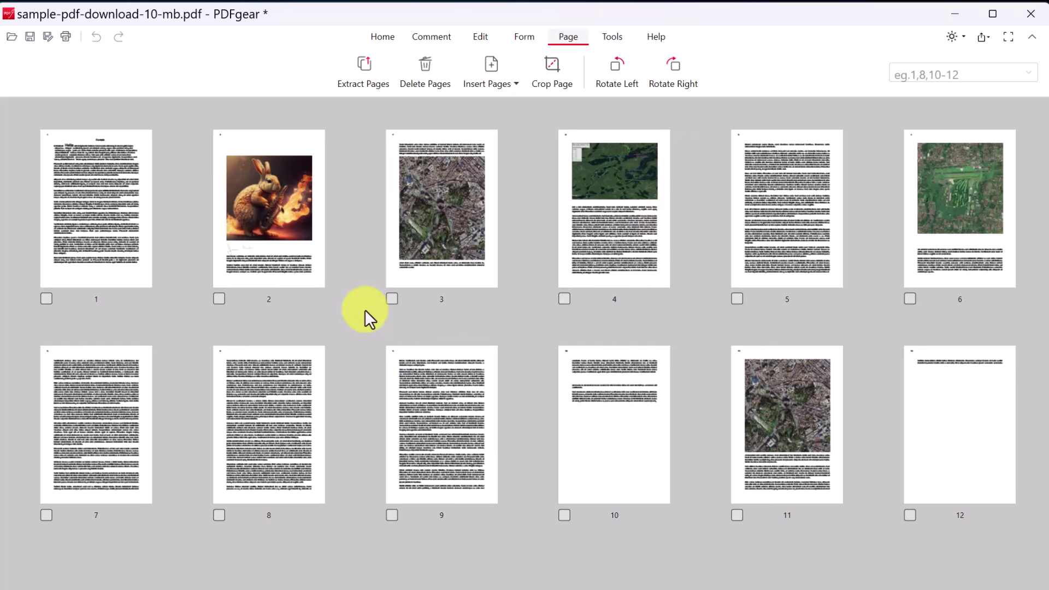
pyautogui.moveTo(737, 275)
pyautogui.click(737, 298)
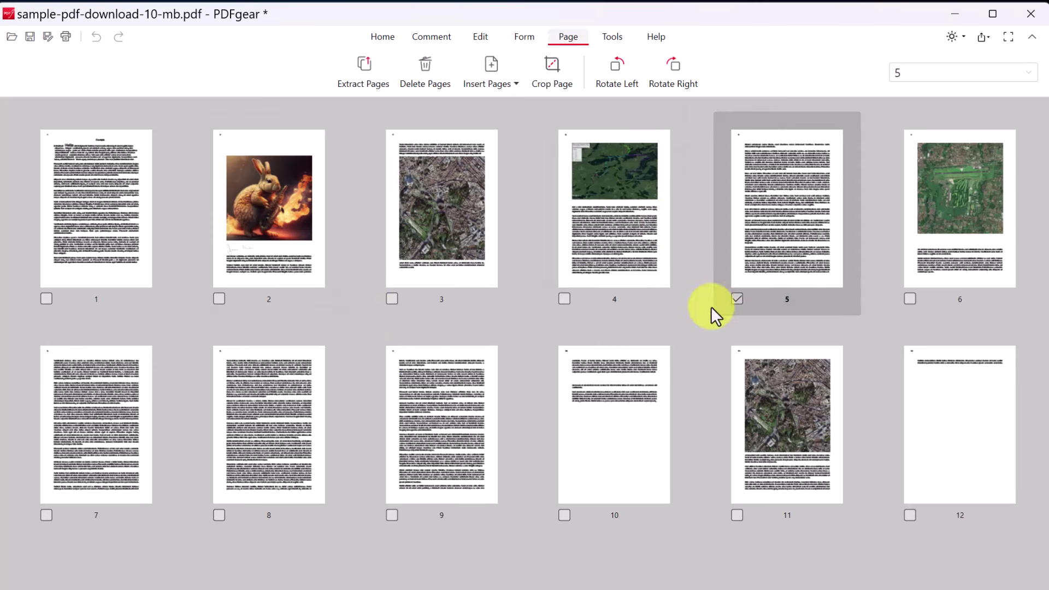
pyautogui.click(220, 514)
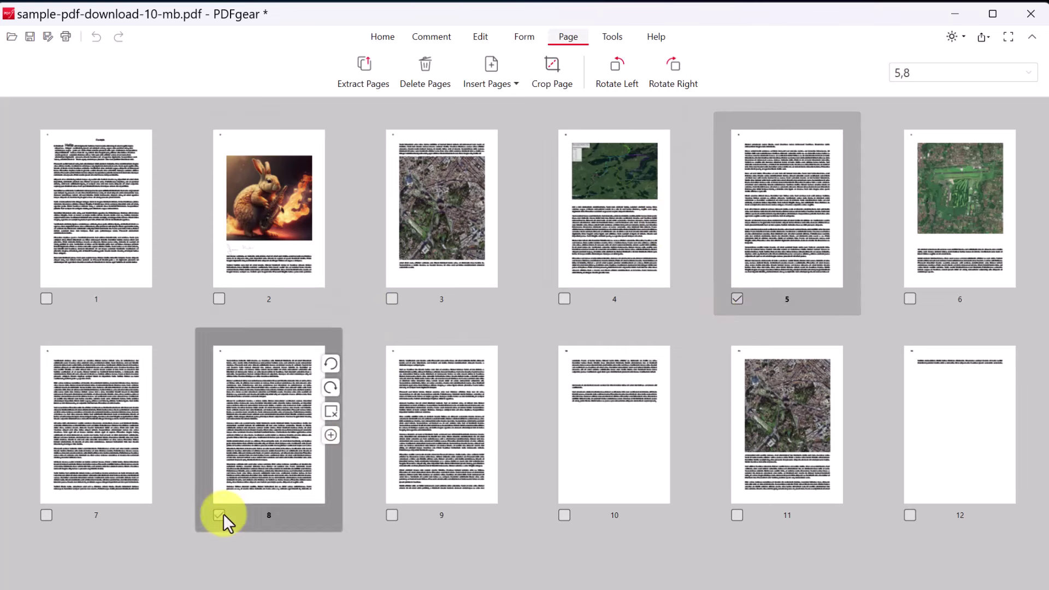
pyautogui.click(428, 80)
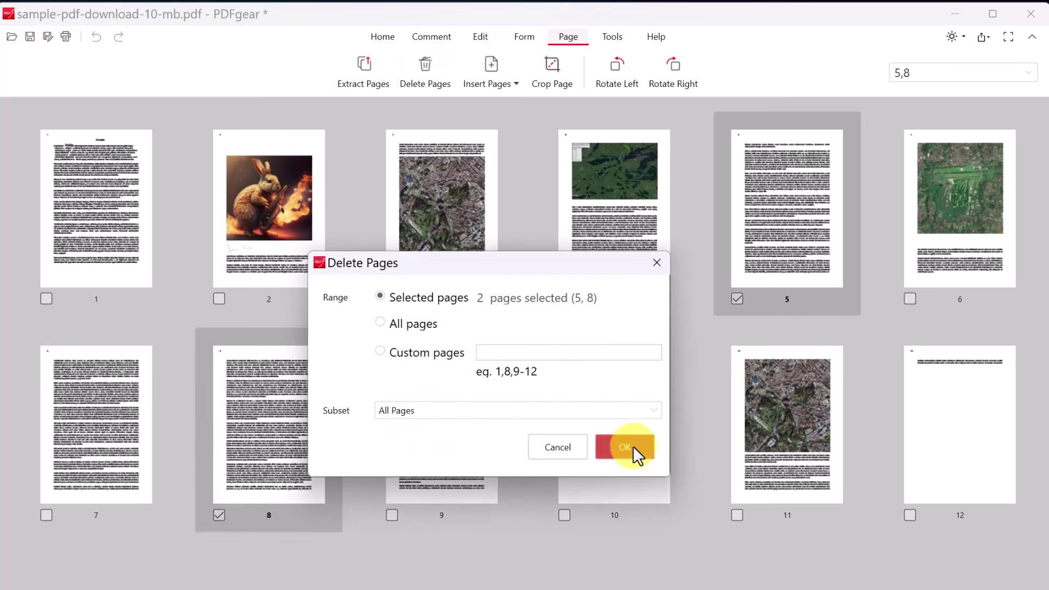
pyautogui.click(634, 449)
pyautogui.click(518, 390)
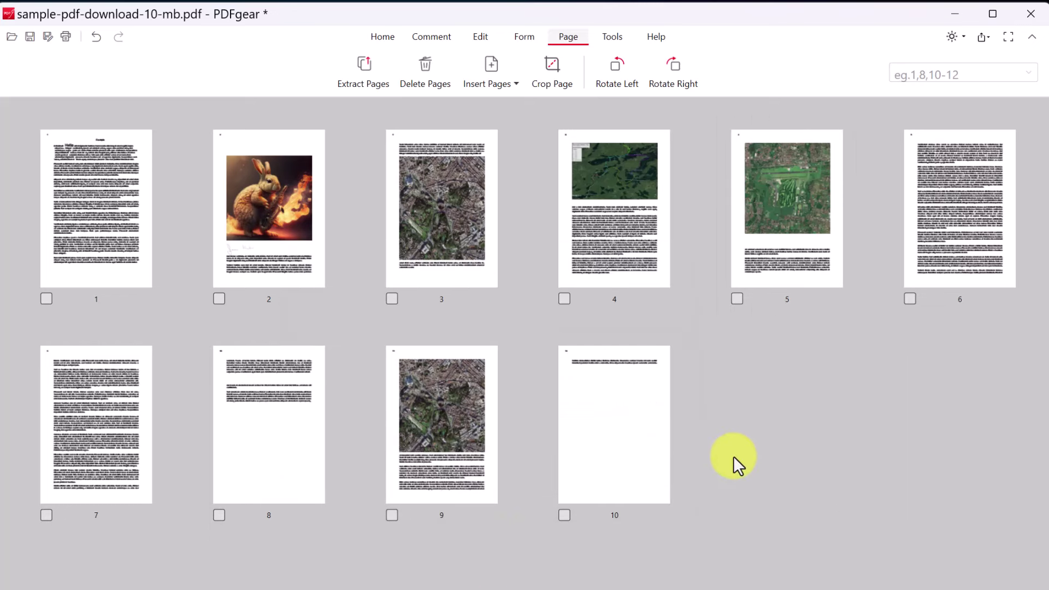
pyautogui.hotkey('ctrl', 'z')
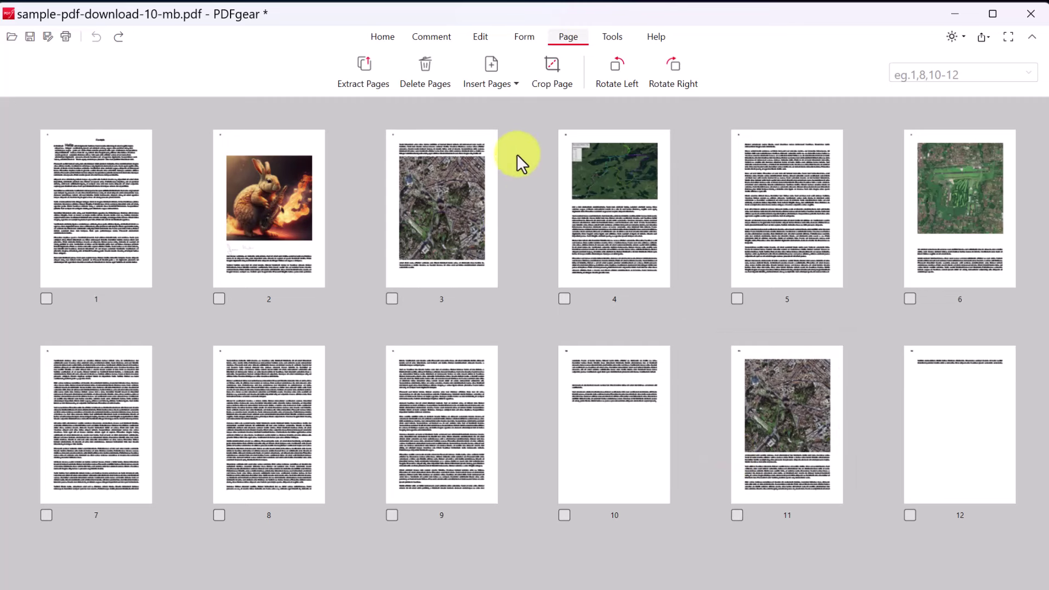
# Step: Rotate page 3 a net quarter turn left into landscape: left twice, right once
pyautogui.click(504, 79)
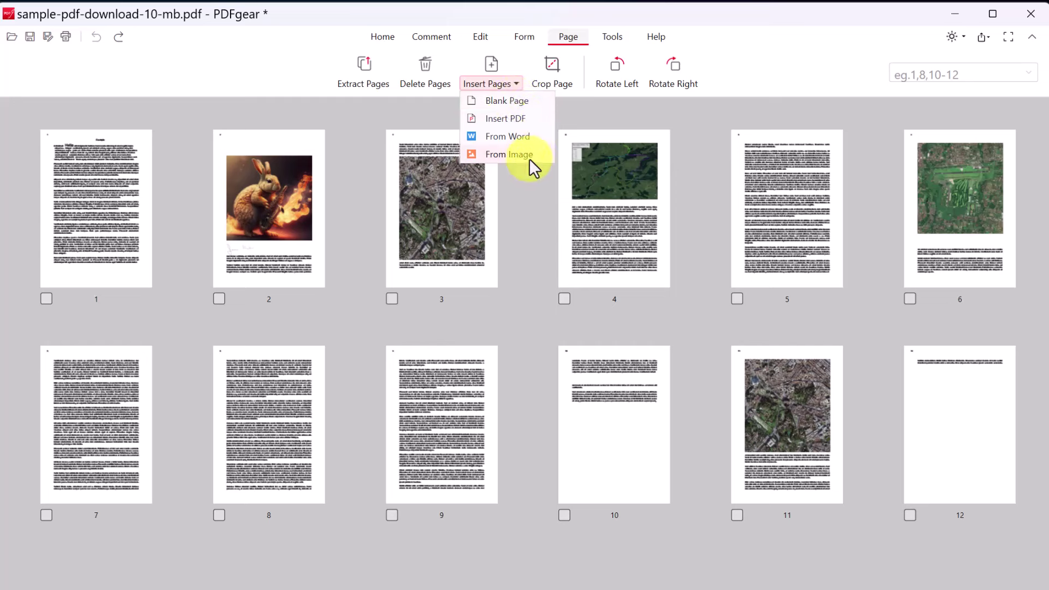
pyautogui.click(517, 233)
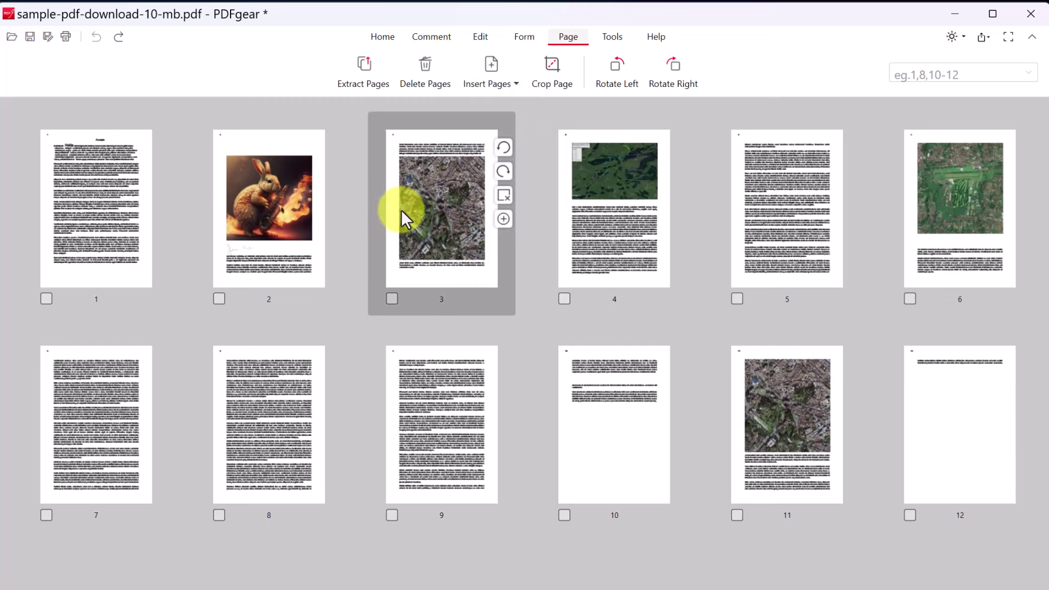
pyautogui.click(440, 244)
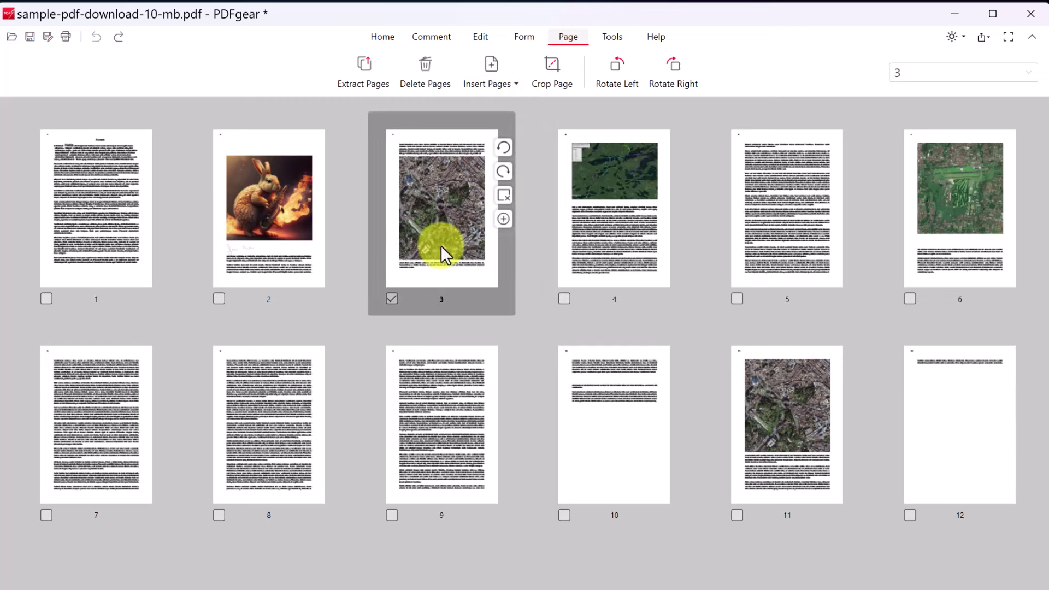
pyautogui.click(606, 74)
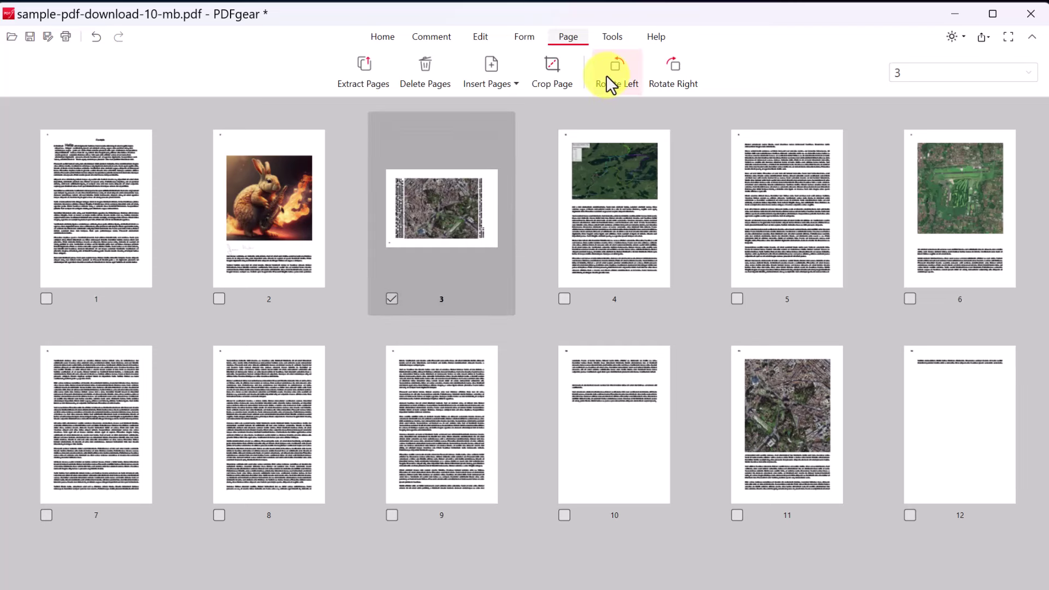
pyautogui.click(605, 74)
pyautogui.click(675, 75)
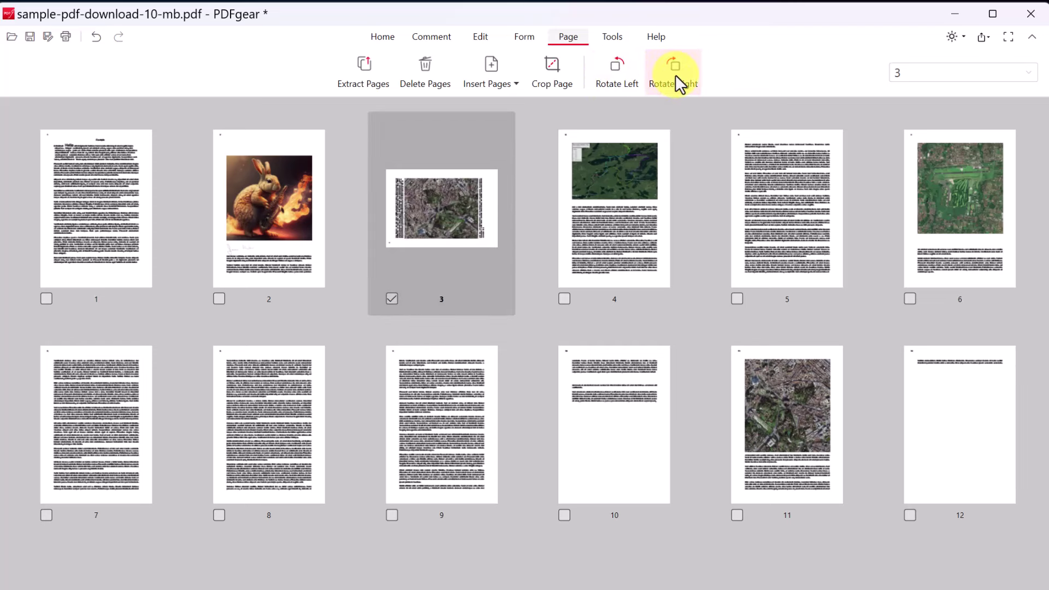
pyautogui.click(528, 339)
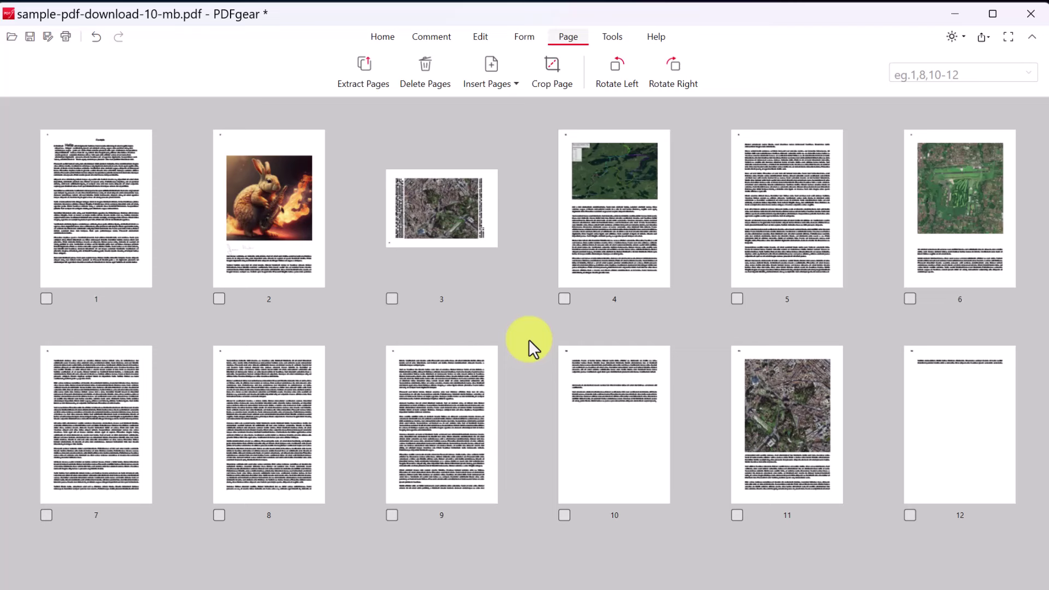
# Step: Undo page 3's rotation with Ctrl+Z so the aerial photo stands upright again
pyautogui.hotkey('ctrl', 'z')
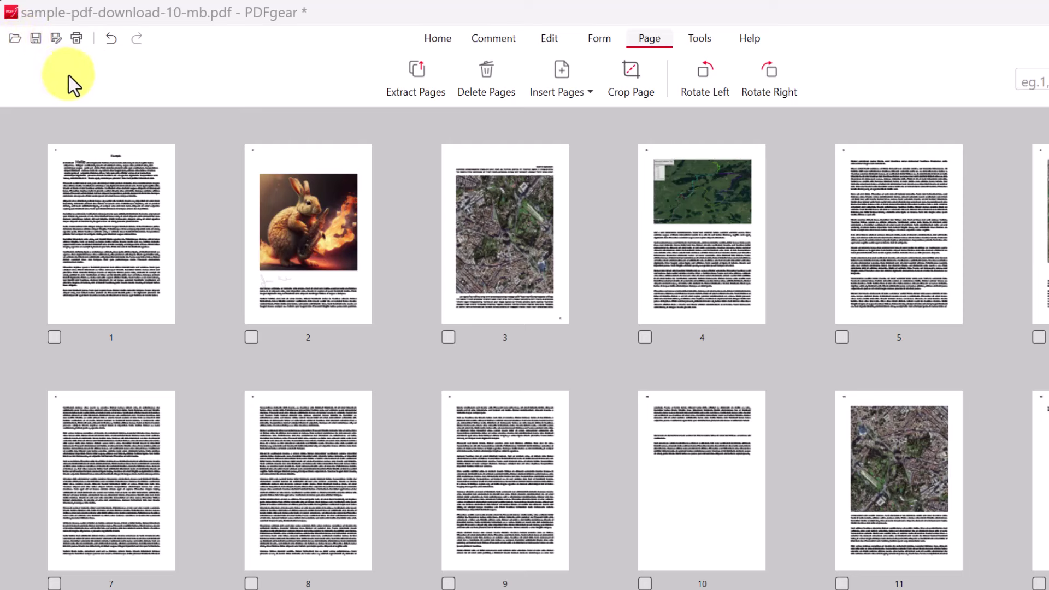
# Step: Highlight 'scelerisque augue justo vel enim.' in red
pyautogui.click(500, 44)
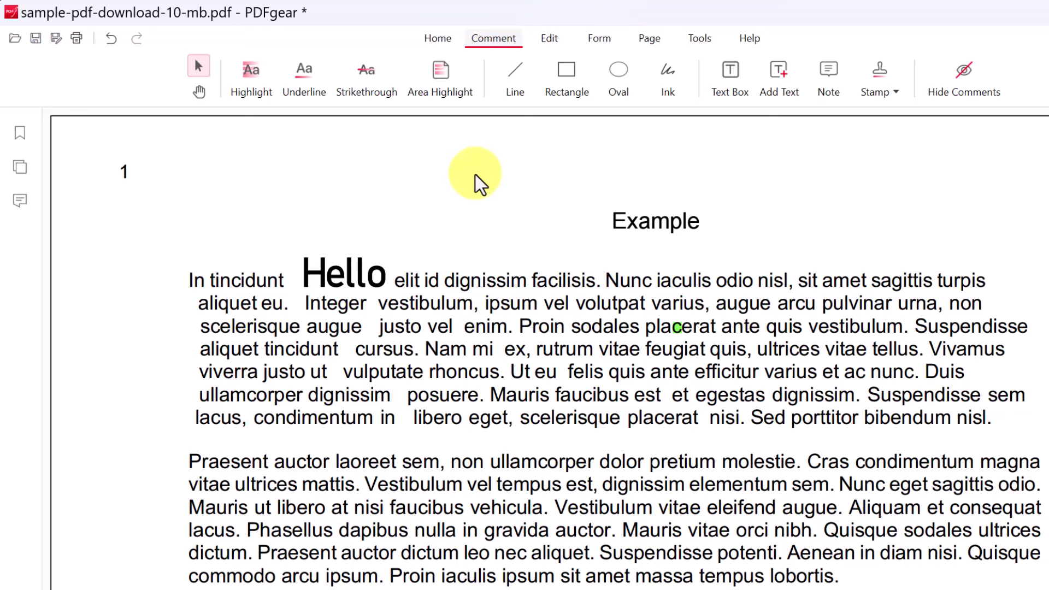
pyautogui.click(245, 81)
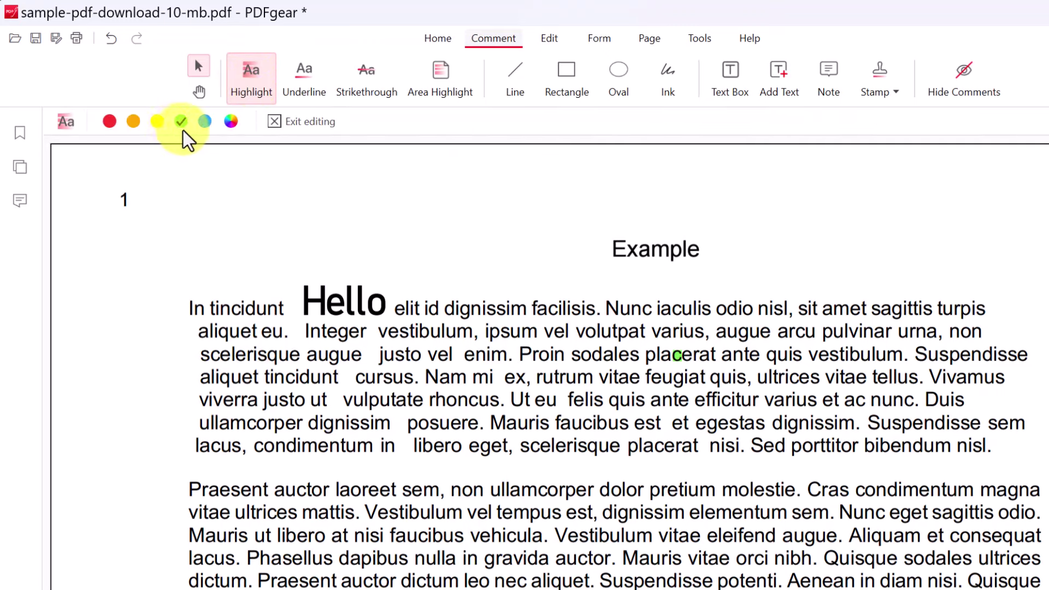
pyautogui.click(109, 124)
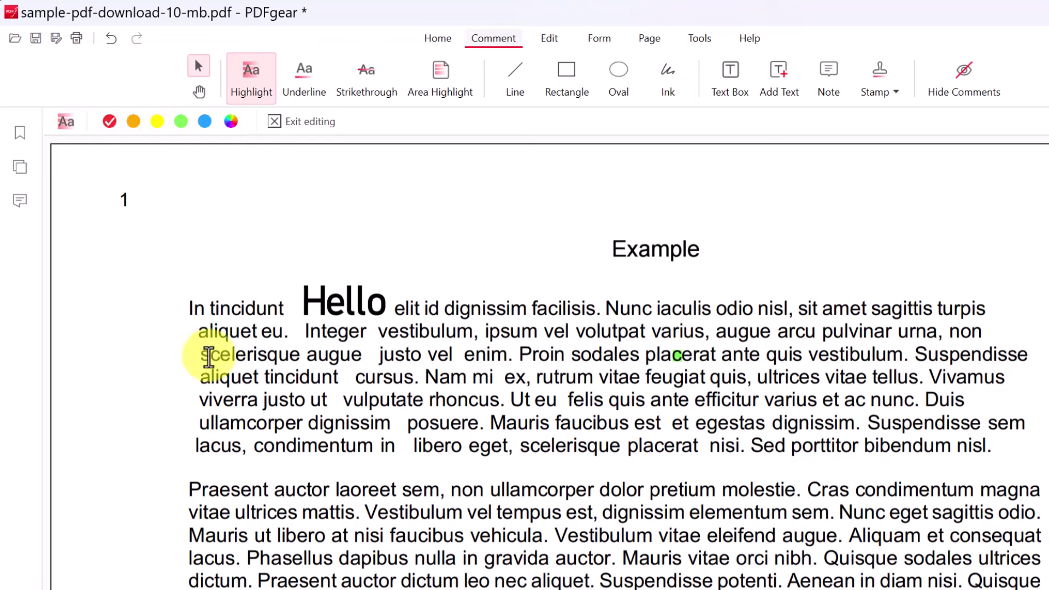
pyautogui.moveTo(221, 357); pyautogui.dragTo(530, 357)
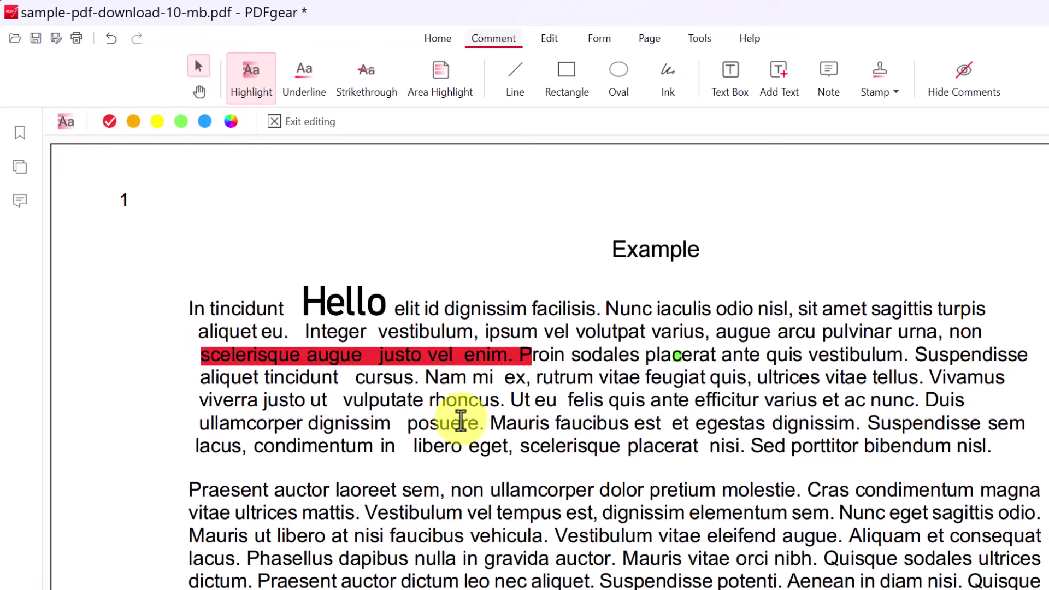
pyautogui.click(252, 86)
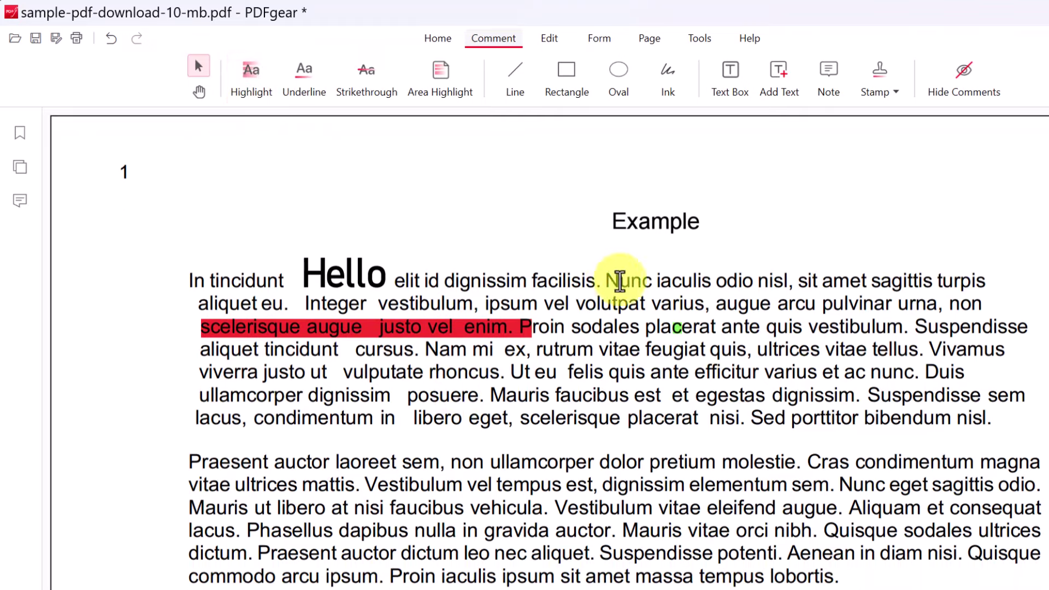
# Step: Strike through 'Nunc iaculis odio nisl, sit amet' in the first paragraph
pyautogui.moveTo(601, 279); pyautogui.dragTo(861, 284)
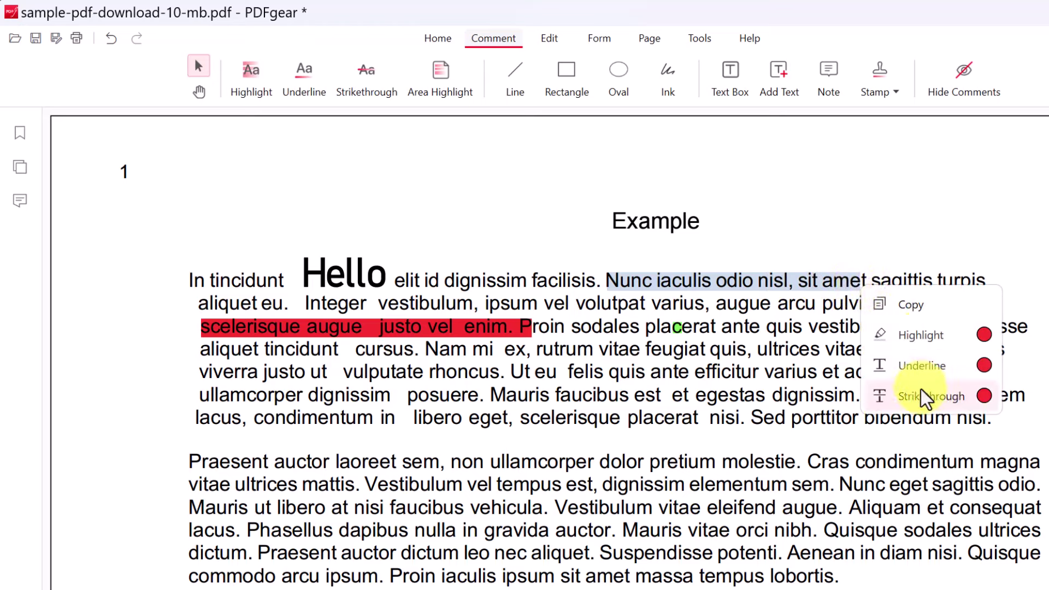
pyautogui.moveTo(926, 397)
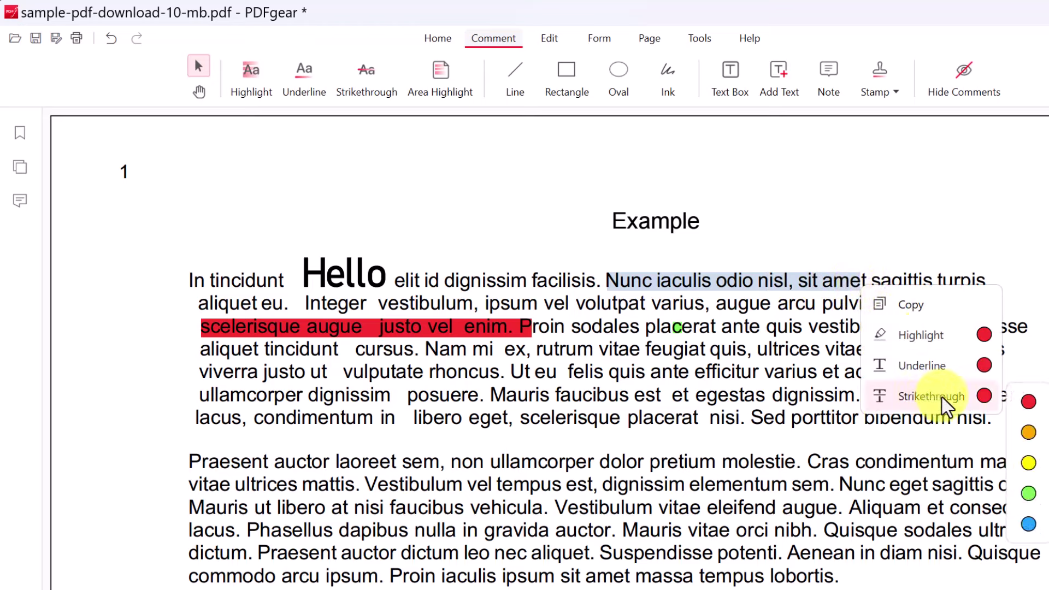
pyautogui.click(1028, 432)
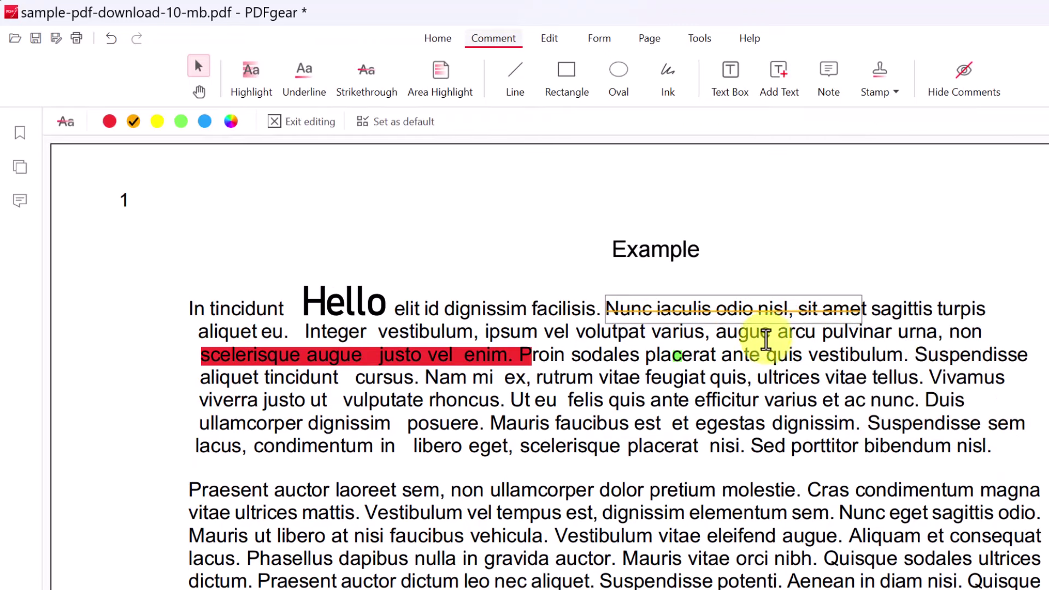
pyautogui.click(808, 361)
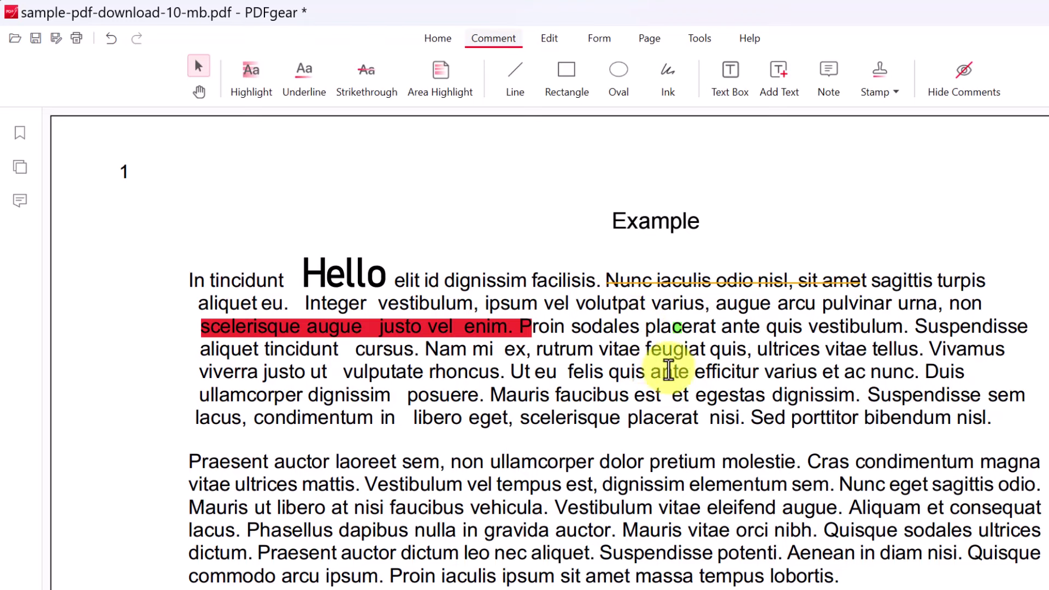
pyautogui.moveTo(632, 372); pyautogui.dragTo(832, 373)
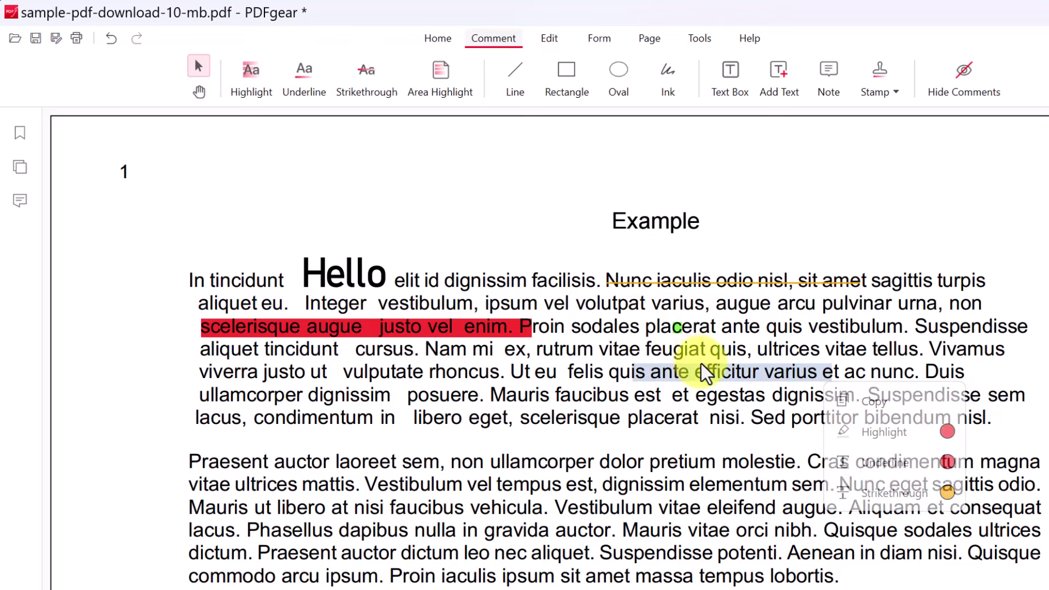
pyautogui.click(741, 414)
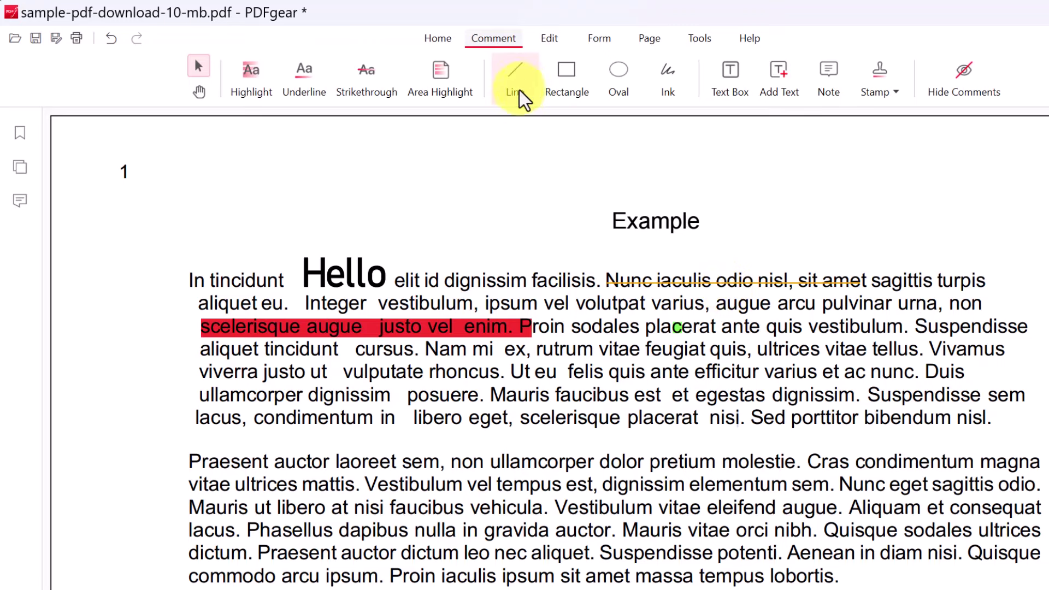
# Step: Draw a red oval over the second paragraph's opening and a red freehand loop over the first paragraph
pyautogui.click(618, 94)
pyautogui.moveTo(297, 425)
pyautogui.mouseDown()
pyautogui.moveTo(499, 557)
pyautogui.moveTo(626, 563)
pyautogui.mouseUp()
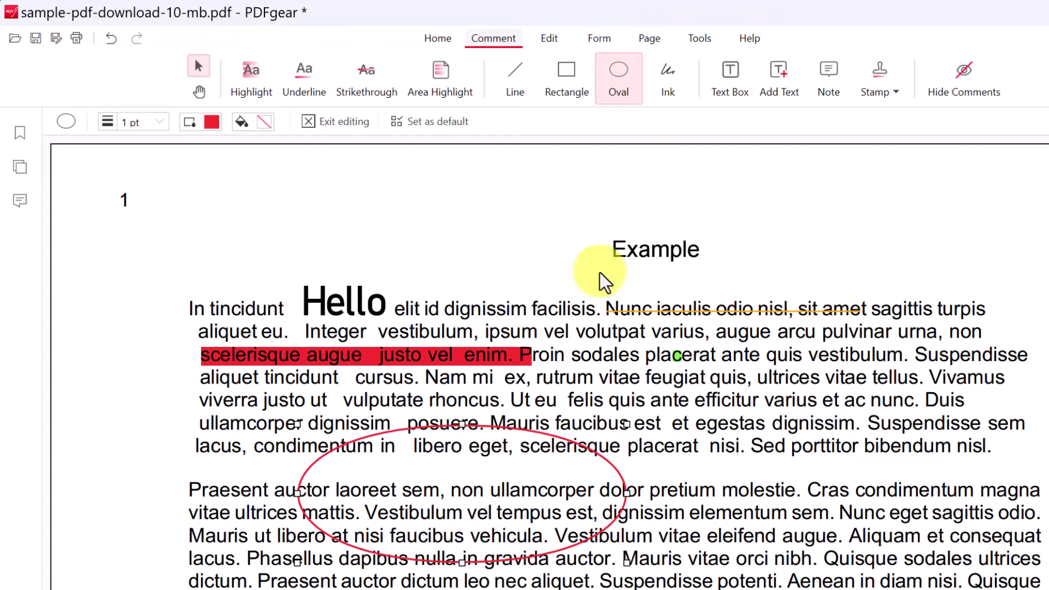
pyautogui.click(666, 79)
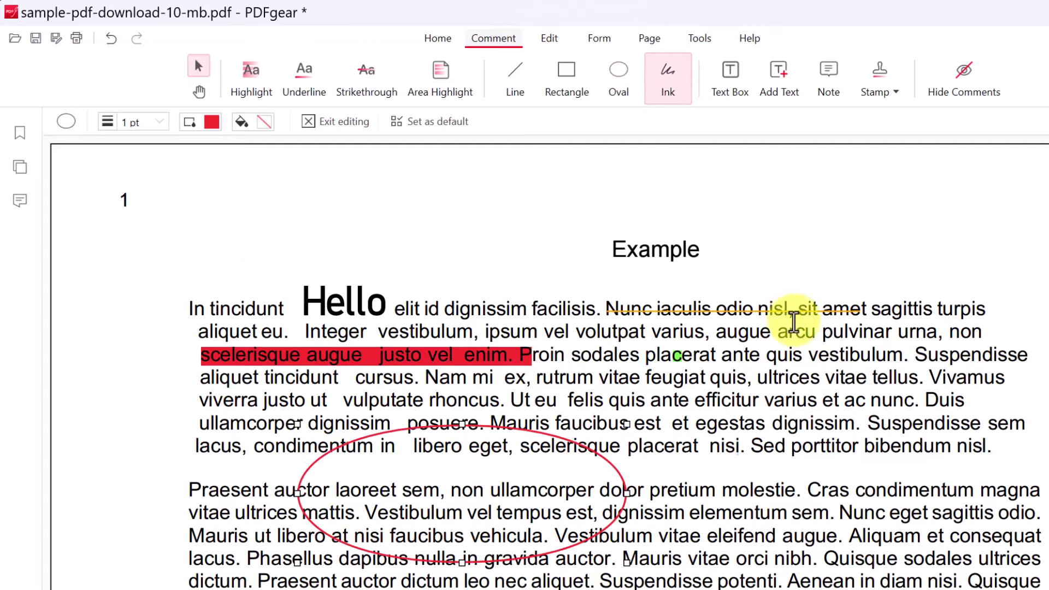
pyautogui.moveTo(808, 362)
pyautogui.mouseDown()
pyautogui.moveTo(871, 428)
pyautogui.moveTo(889, 323)
pyautogui.moveTo(802, 238)
pyautogui.mouseUp()
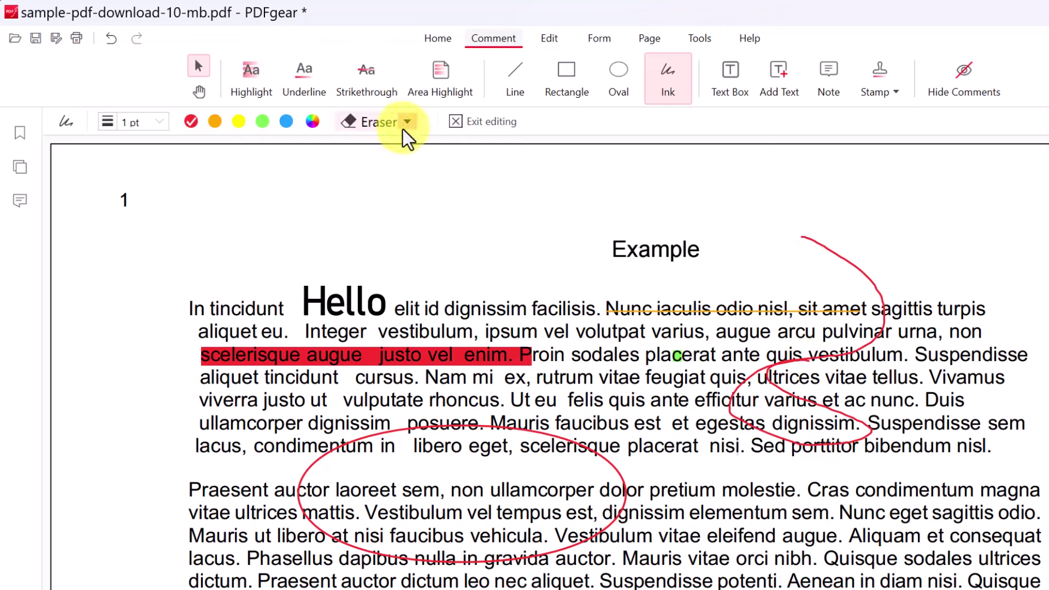
pyautogui.click(489, 123)
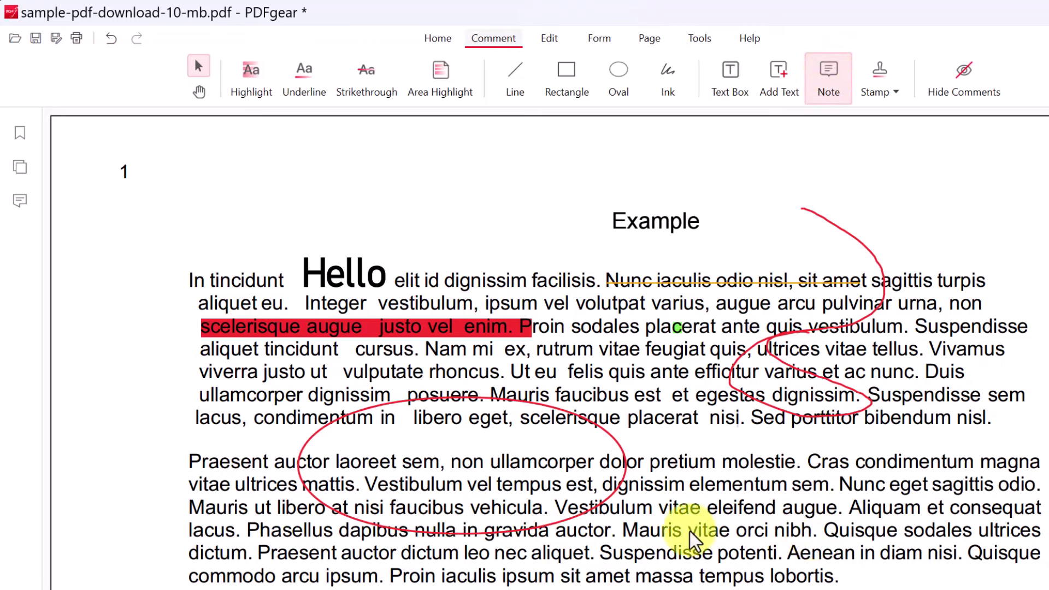
# Step: Add a 'MAKE CHANGES!' note to the second paragraph, then hide and reshow all comments
pyautogui.click(730, 529)
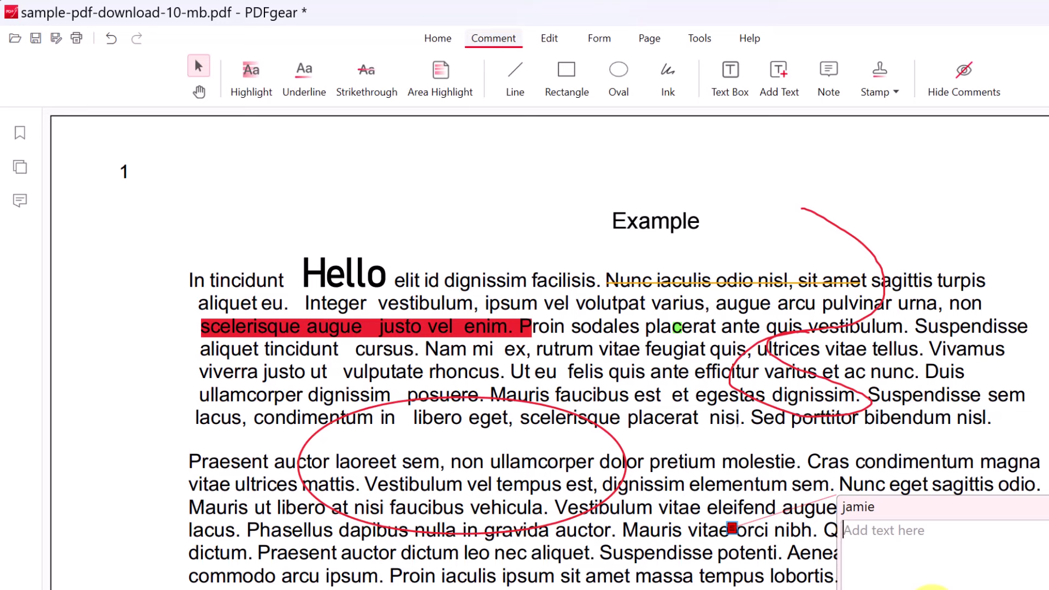
pyautogui.write('MA')
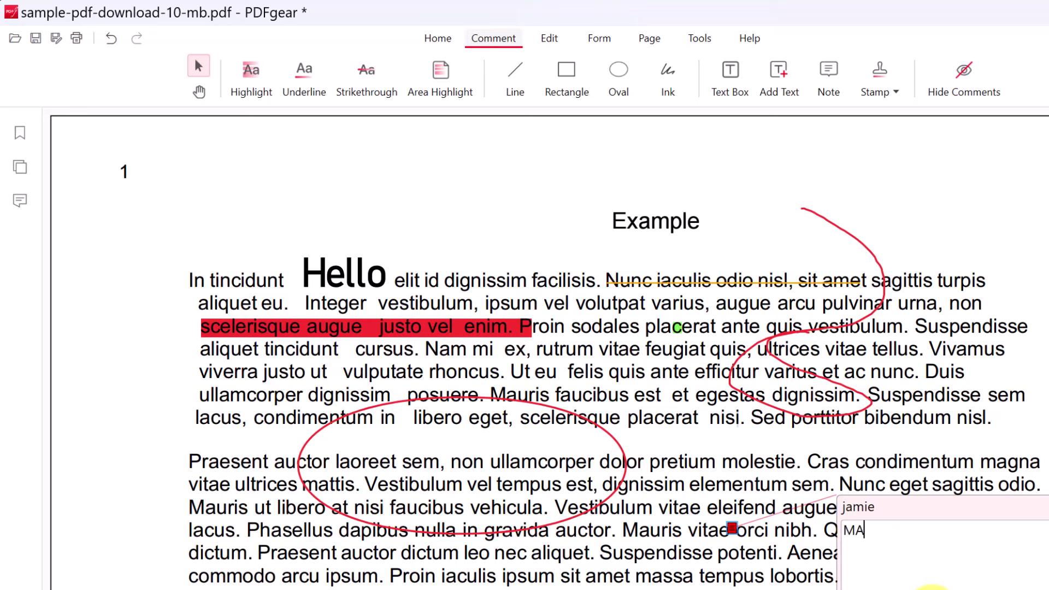
pyautogui.write('KE CHANGES!')
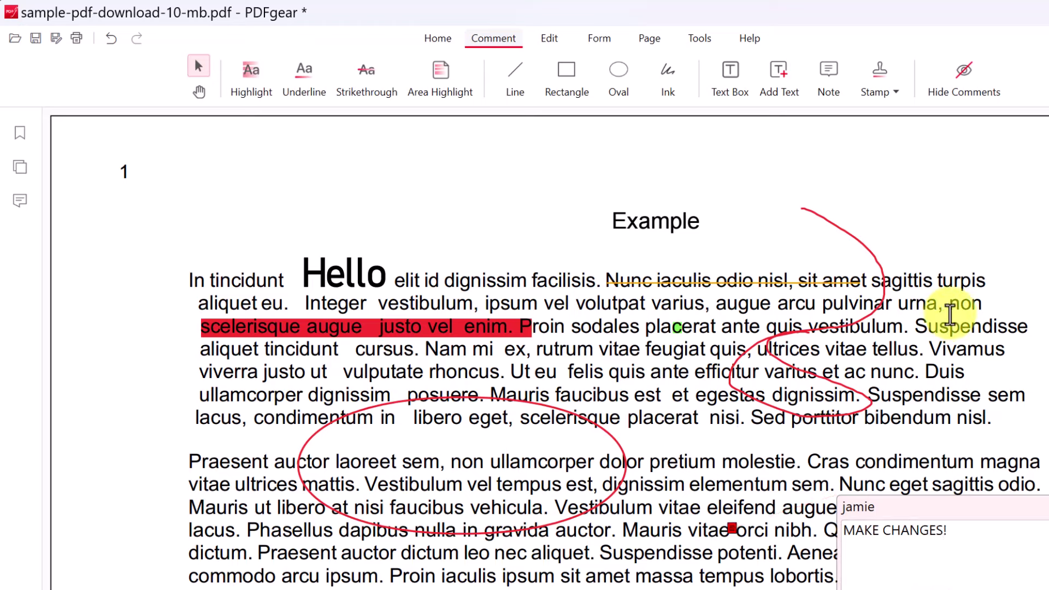
pyautogui.click(964, 91)
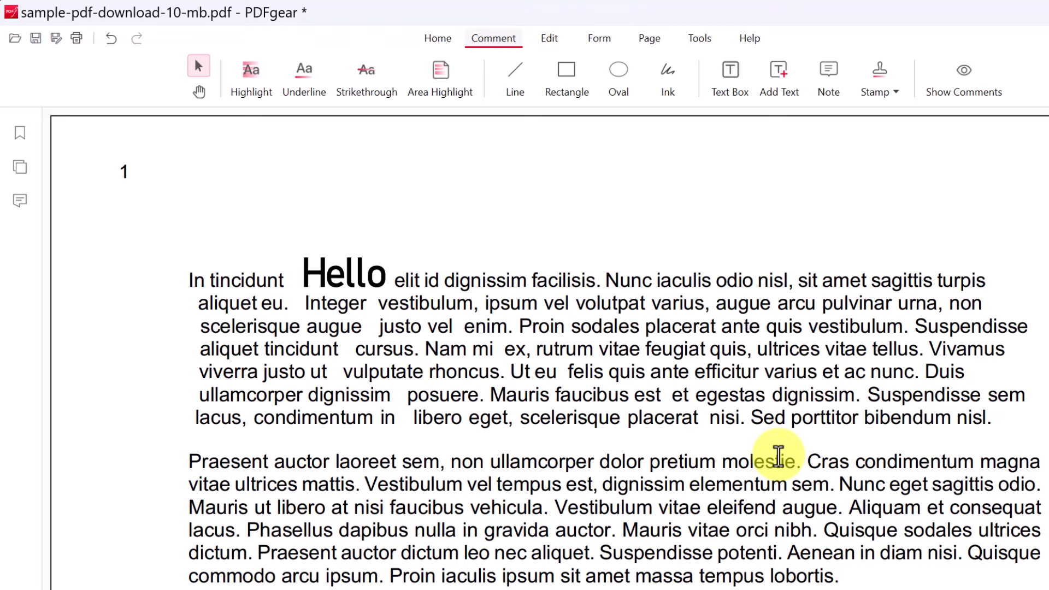
pyautogui.click(946, 83)
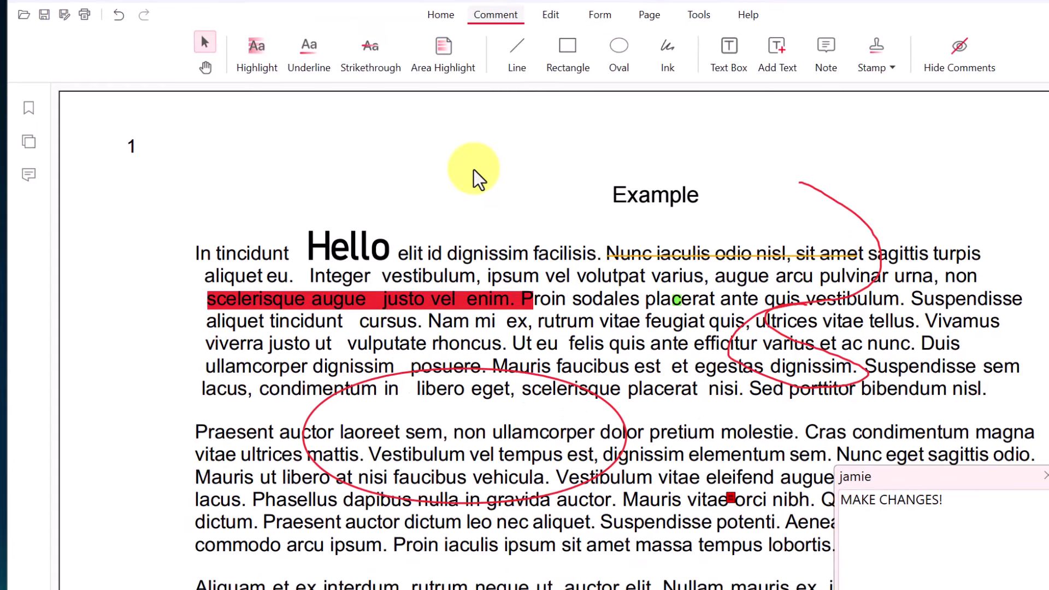
# Step: Compress the sample PDF at High level, reducing it from 28.10M to 418.83K
pyautogui.click(699, 17)
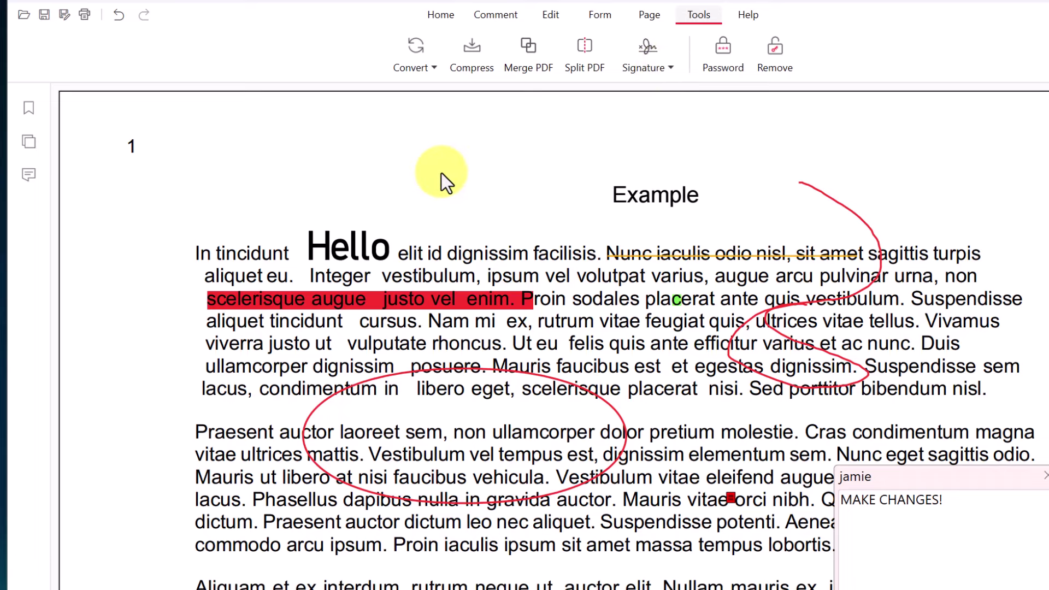
pyautogui.click(436, 70)
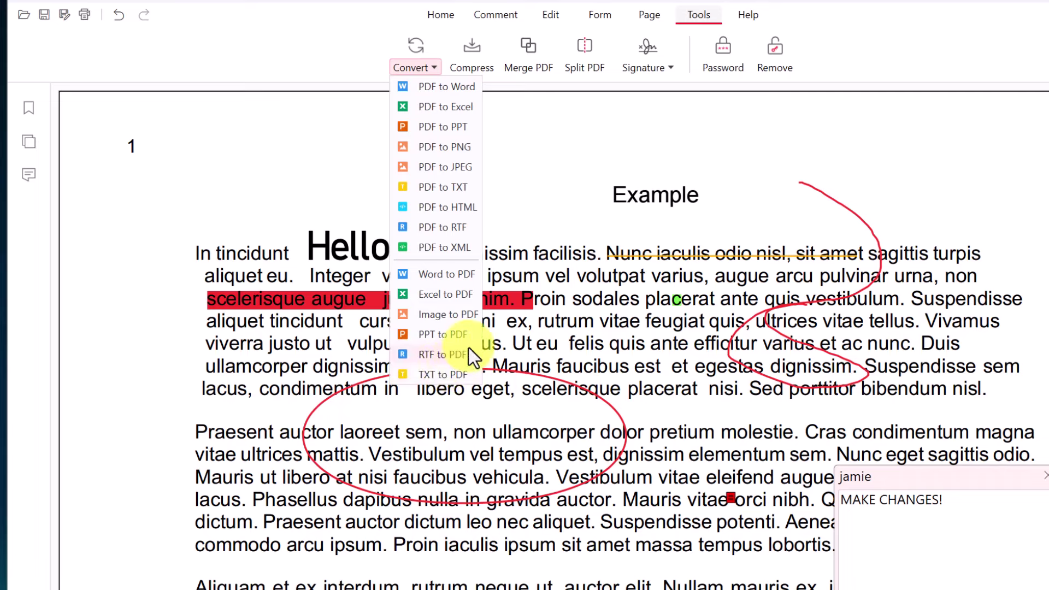
pyautogui.click(540, 191)
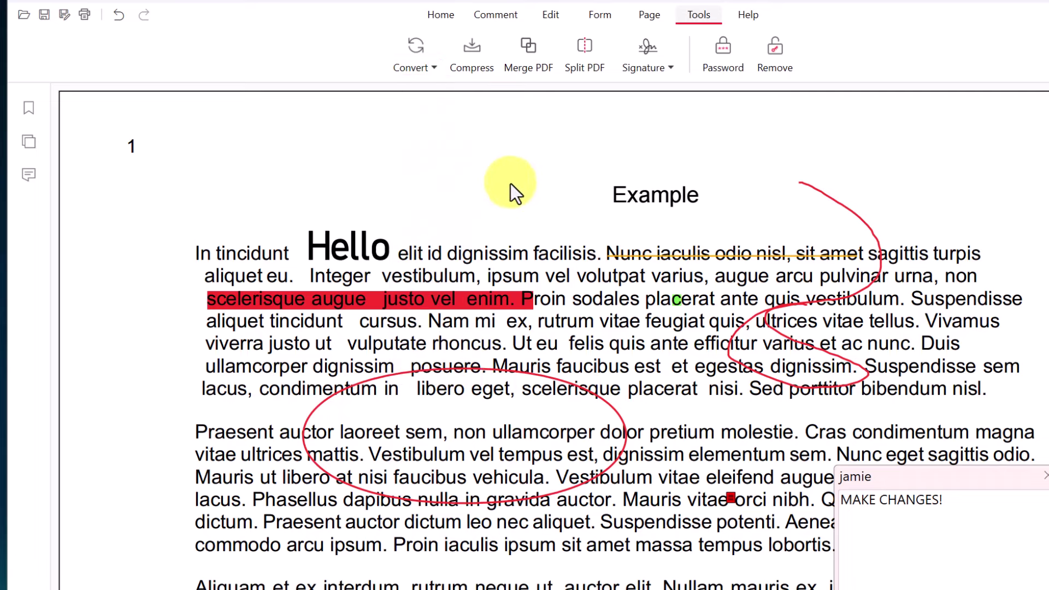
pyautogui.click(473, 51)
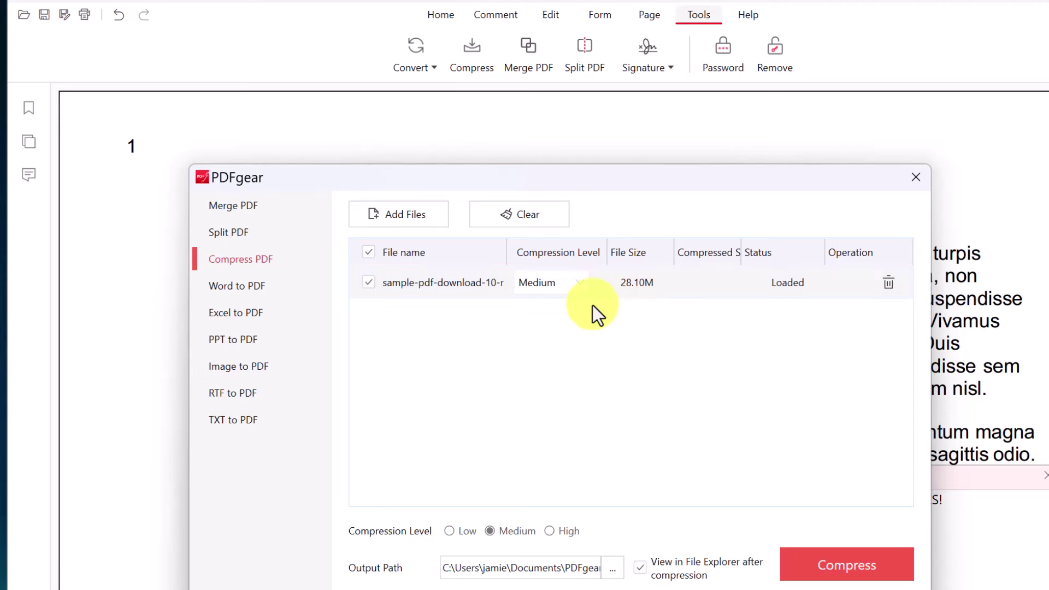
pyautogui.click(585, 287)
pyautogui.click(563, 302)
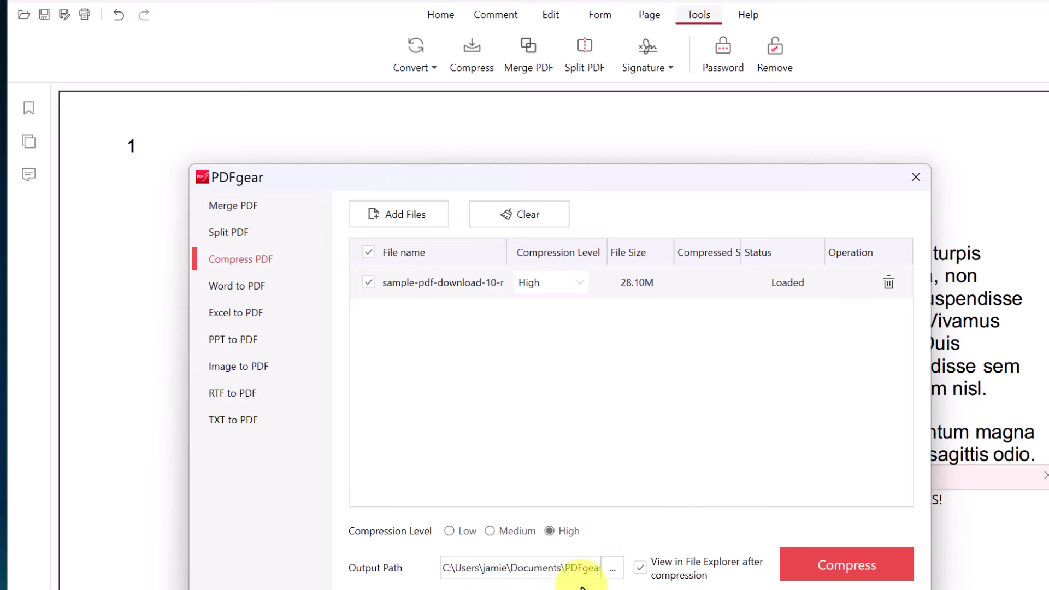
pyautogui.click(840, 563)
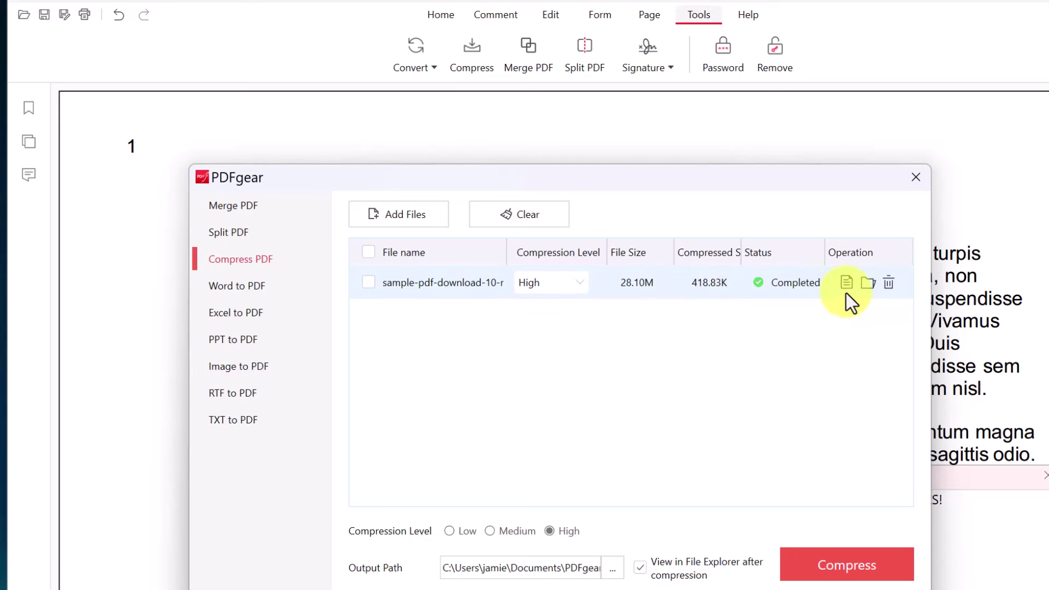
pyautogui.click(916, 176)
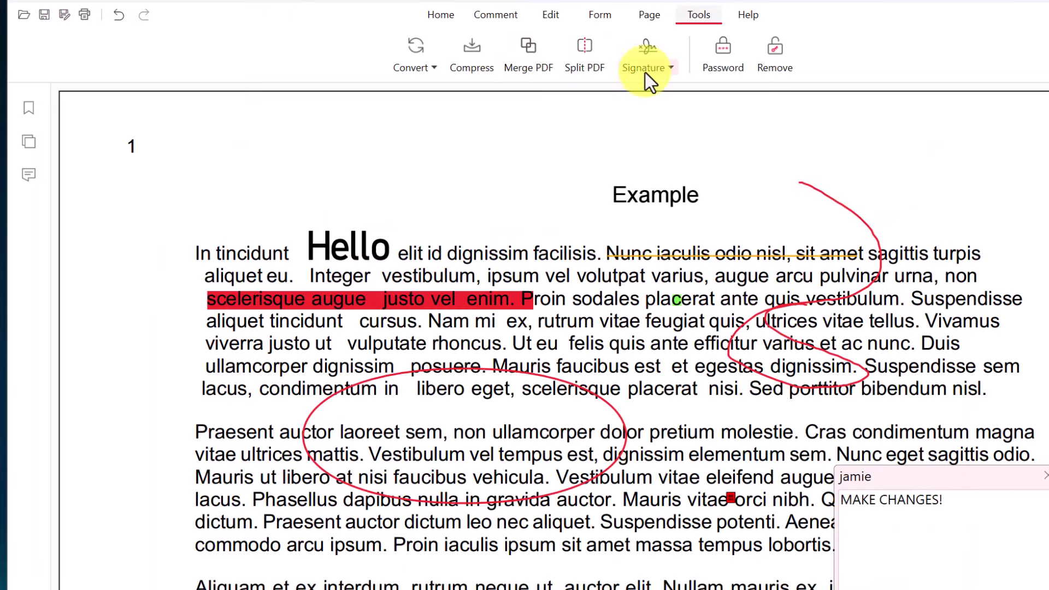
# Step: Cancel the Set Password dialog, leaving the PDF unprotected
pyautogui.click(721, 53)
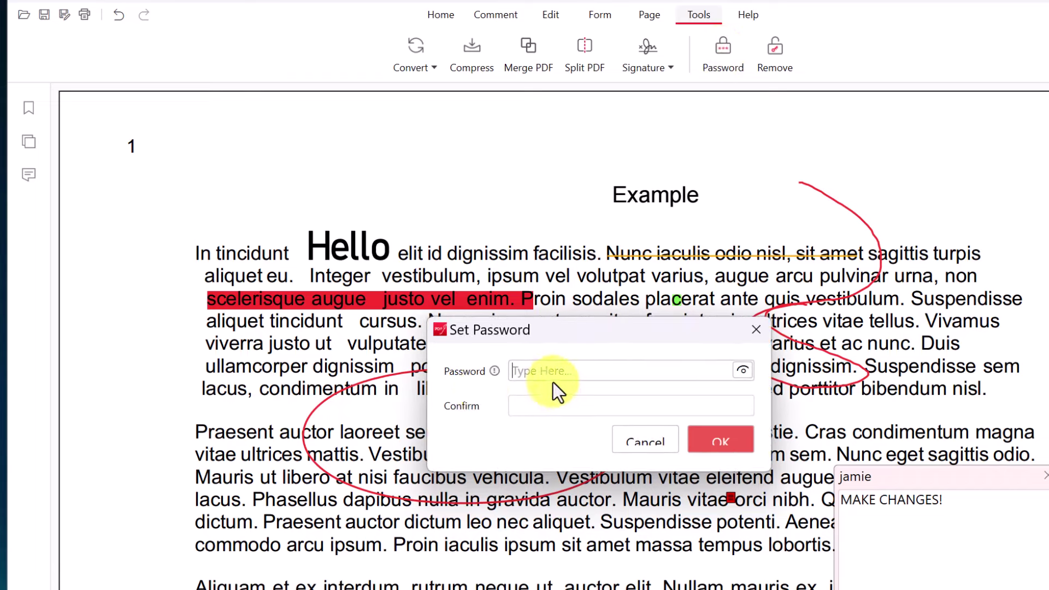
pyautogui.click(754, 332)
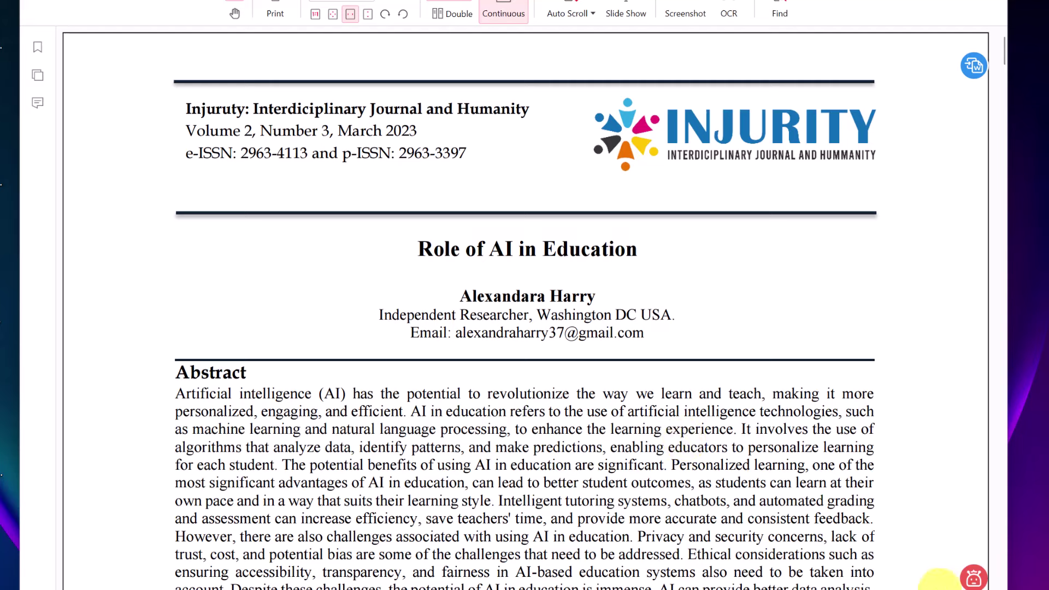
# Step: Open Copilot beside the AI in Education article and ask it to summarize this PDF file
pyautogui.click(974, 580)
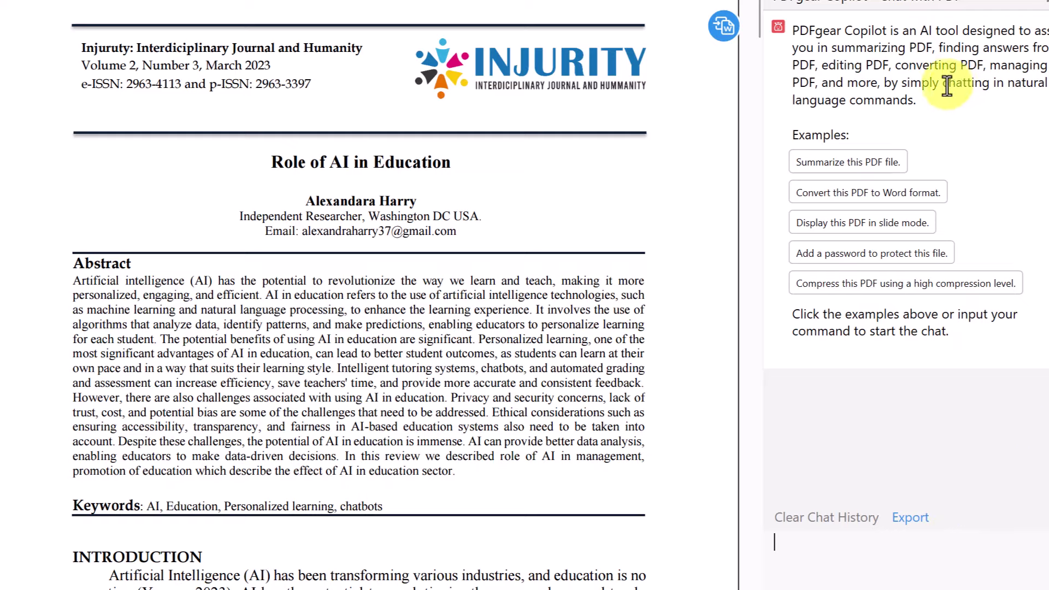
pyautogui.scroll(-3, 438, 357)
pyautogui.scroll(-20, 438, 358)
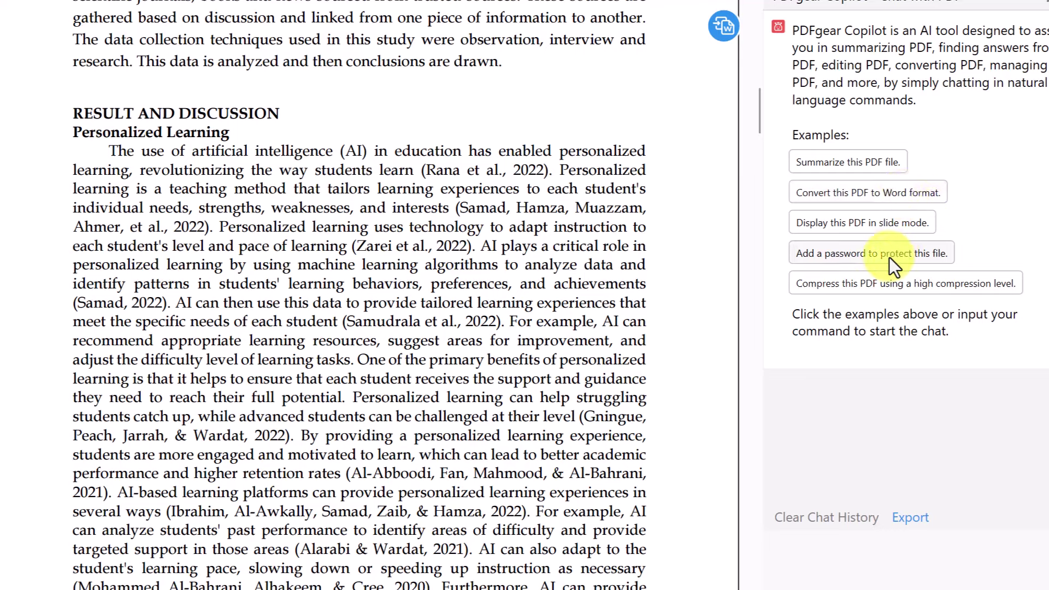
pyautogui.click(848, 162)
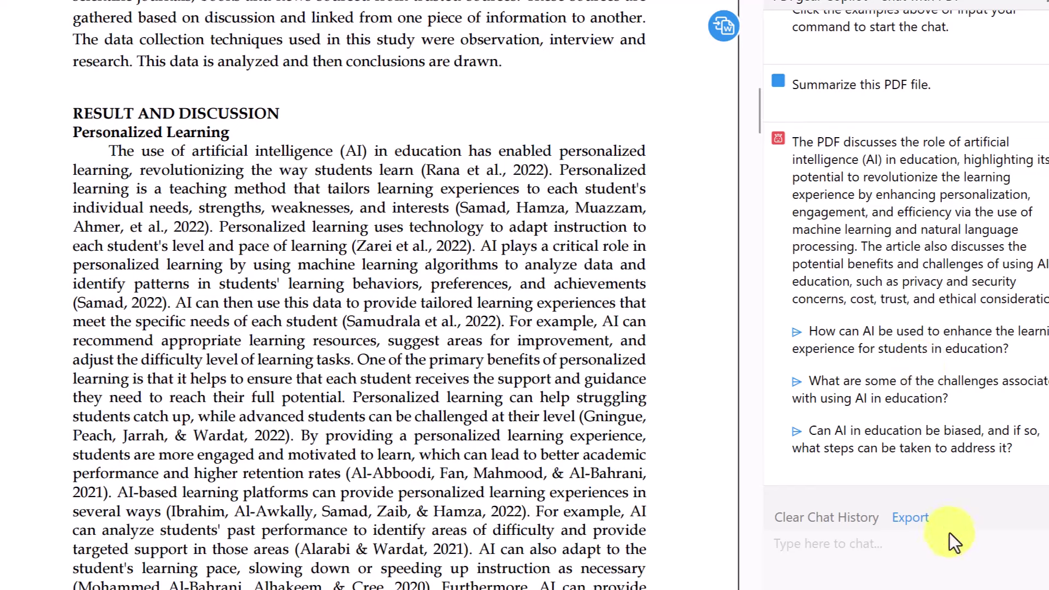
# Step: Focus the Copilot chat input once the article summary has arrived
pyautogui.click(830, 546)
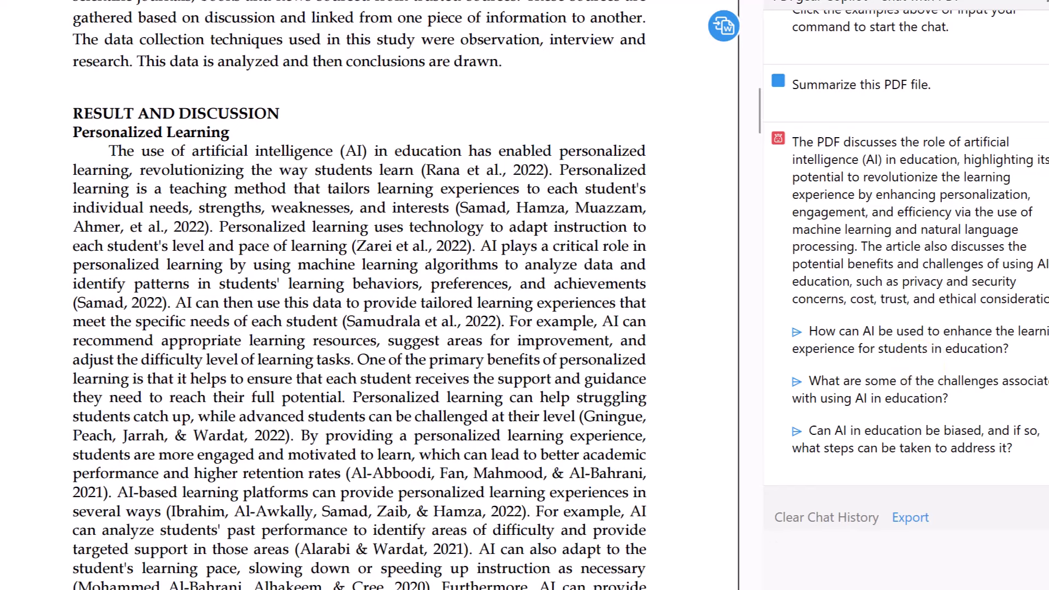